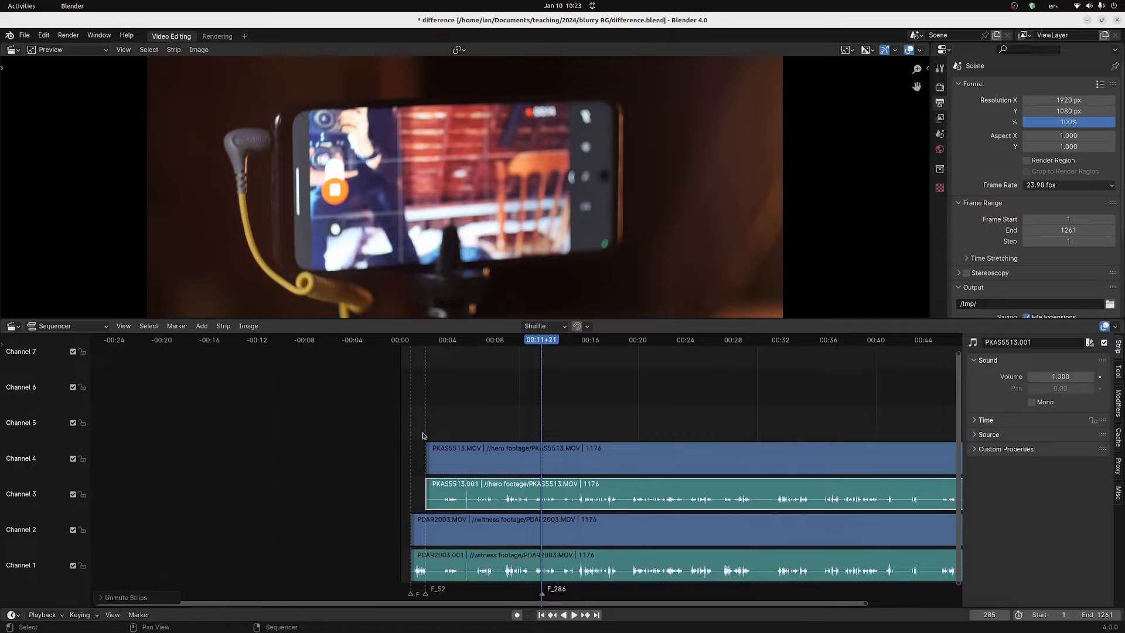
Step: Select the hero footage video and audio strips with the playhead at frame 164
scroll(423, 435, up, 4)
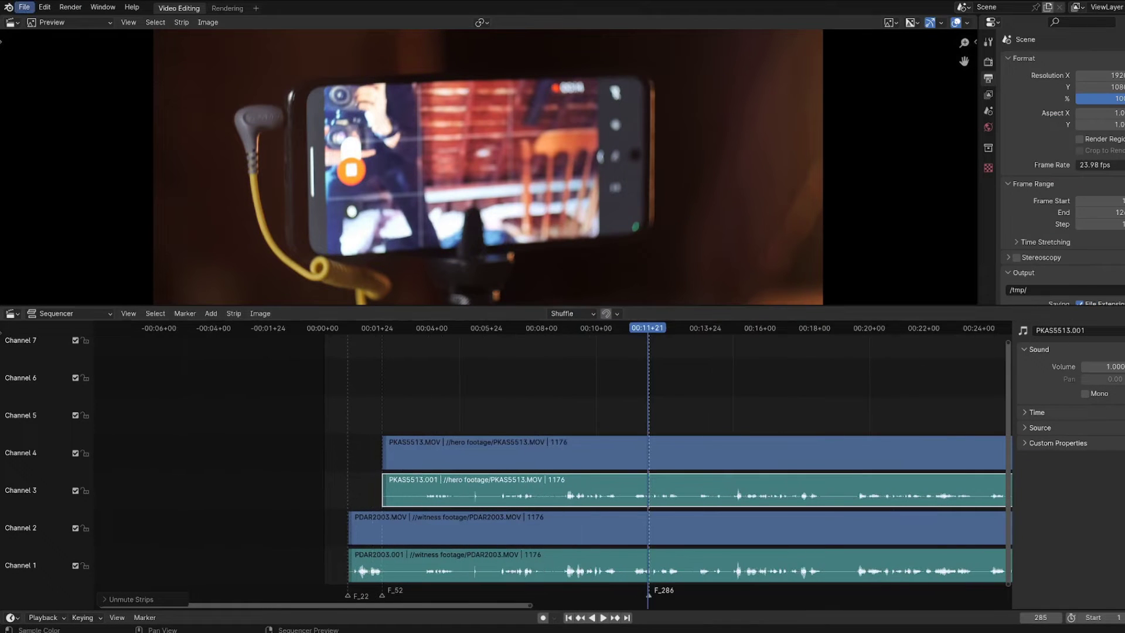
click(22, 7)
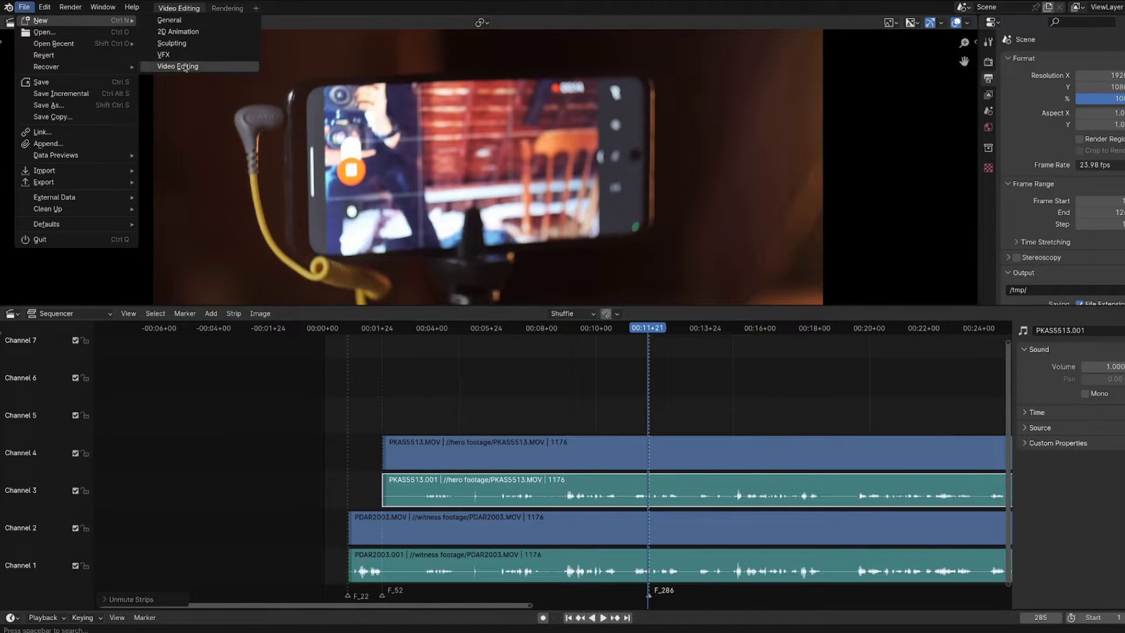
middle_drag(616, 407, 580, 408)
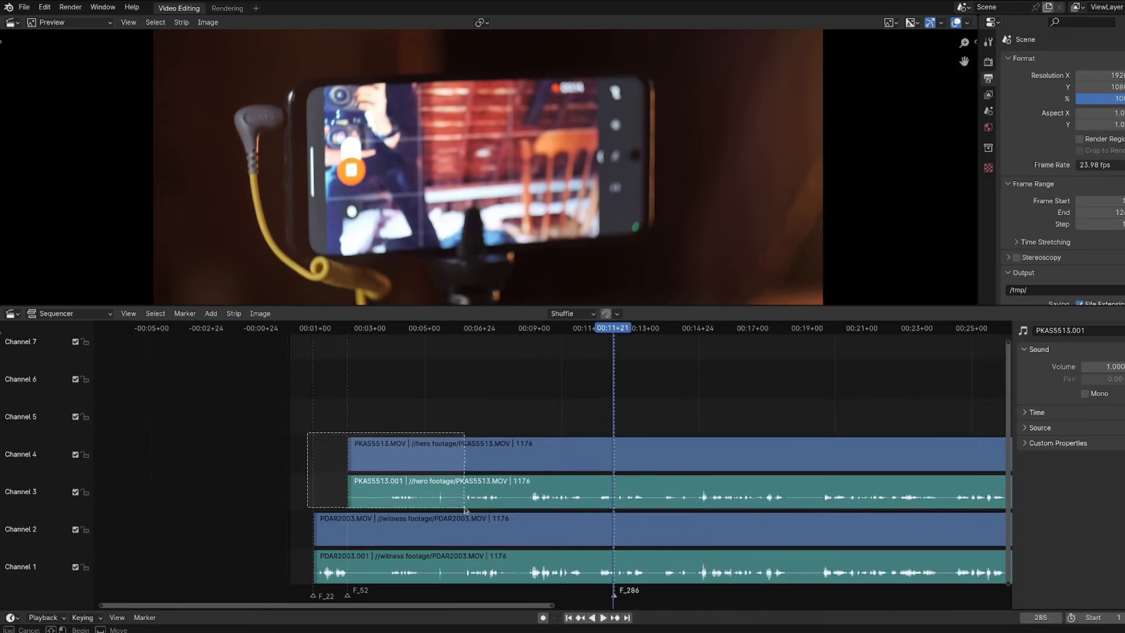
drag(466, 510, 467, 510)
click(1124, 313)
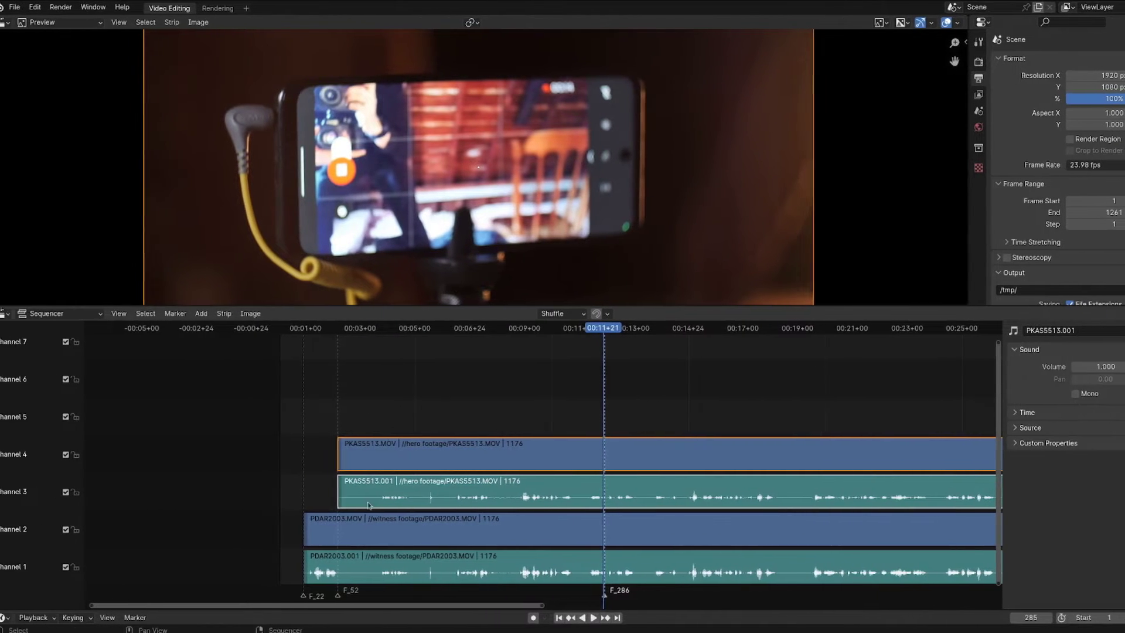
scroll(497, 418, up, 8)
click(496, 417)
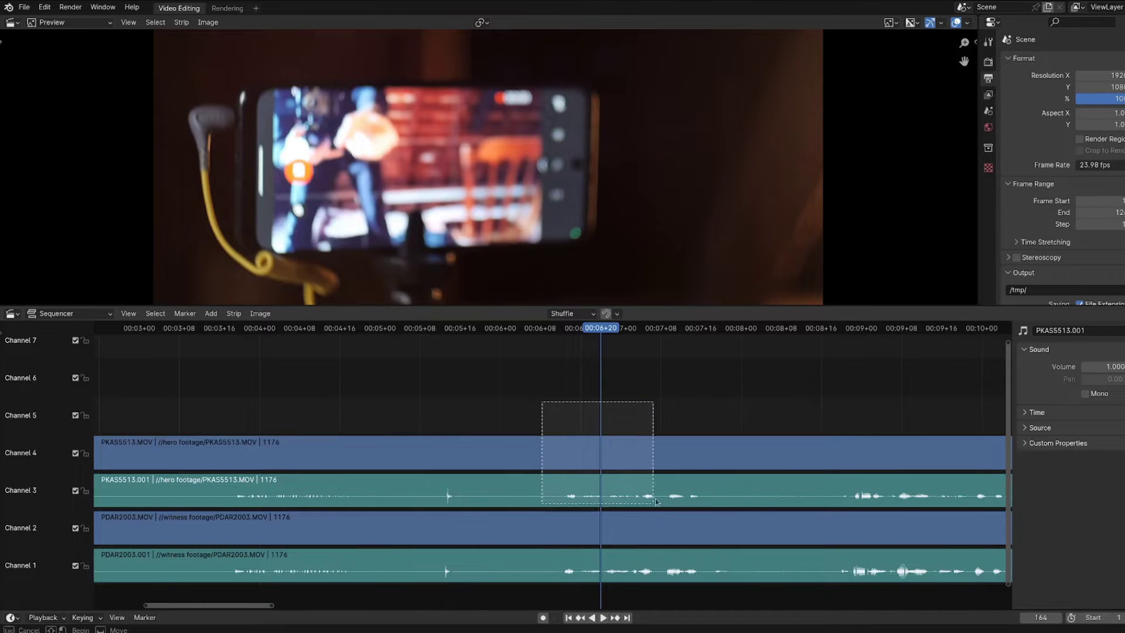
drag(656, 501, 656, 501)
Step: Scrub from the witness strip start at F_22 to the hero strip start at F_52
scroll(581, 475, down, 3)
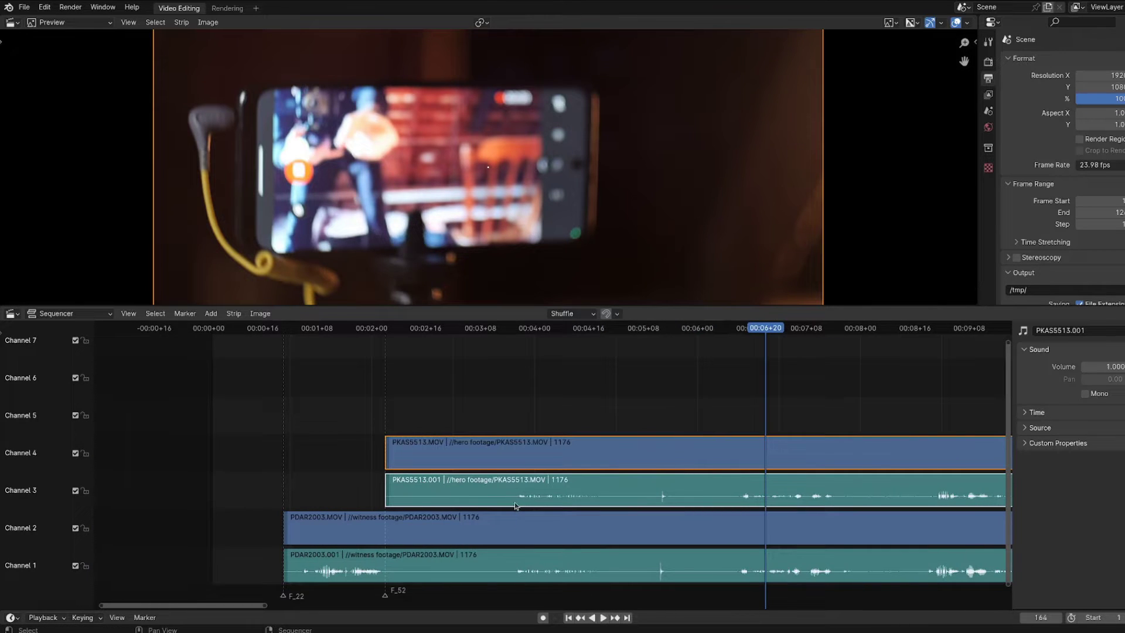
scroll(545, 498, up, 1)
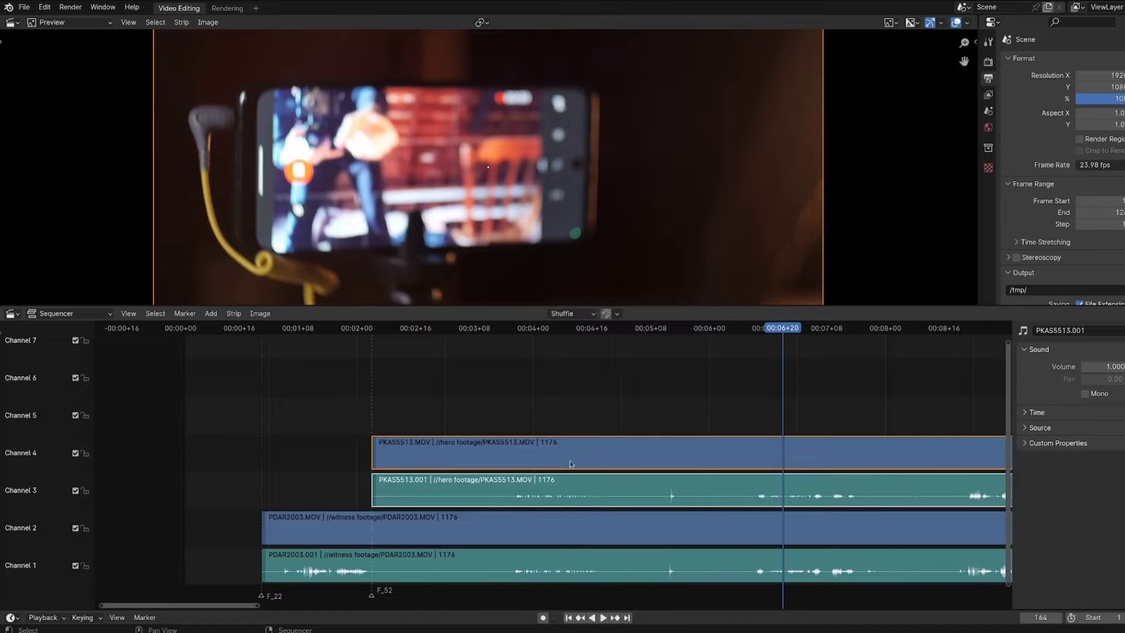
scroll(466, 474, up, 4)
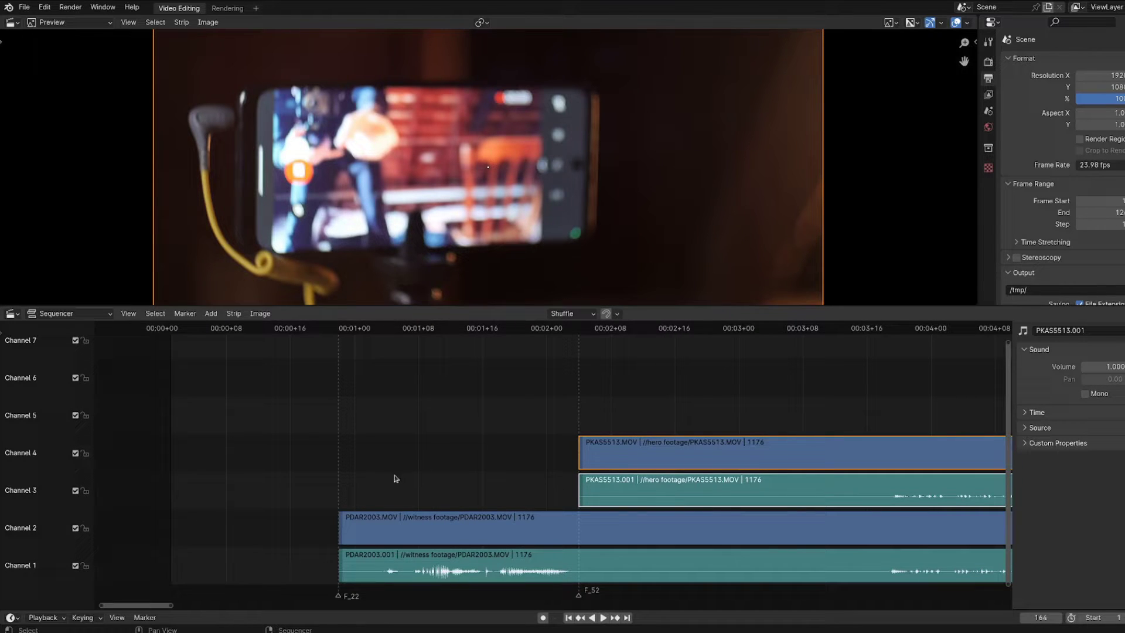
ctrl+scroll(305, 580, down, 3)
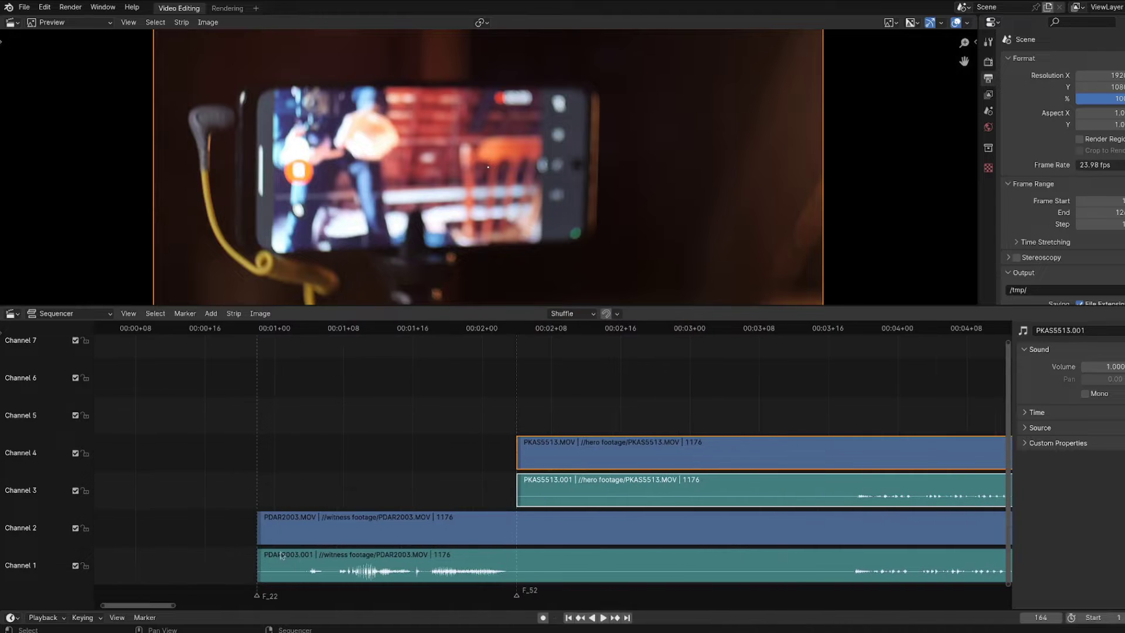
right_drag(258, 499, 493, 457)
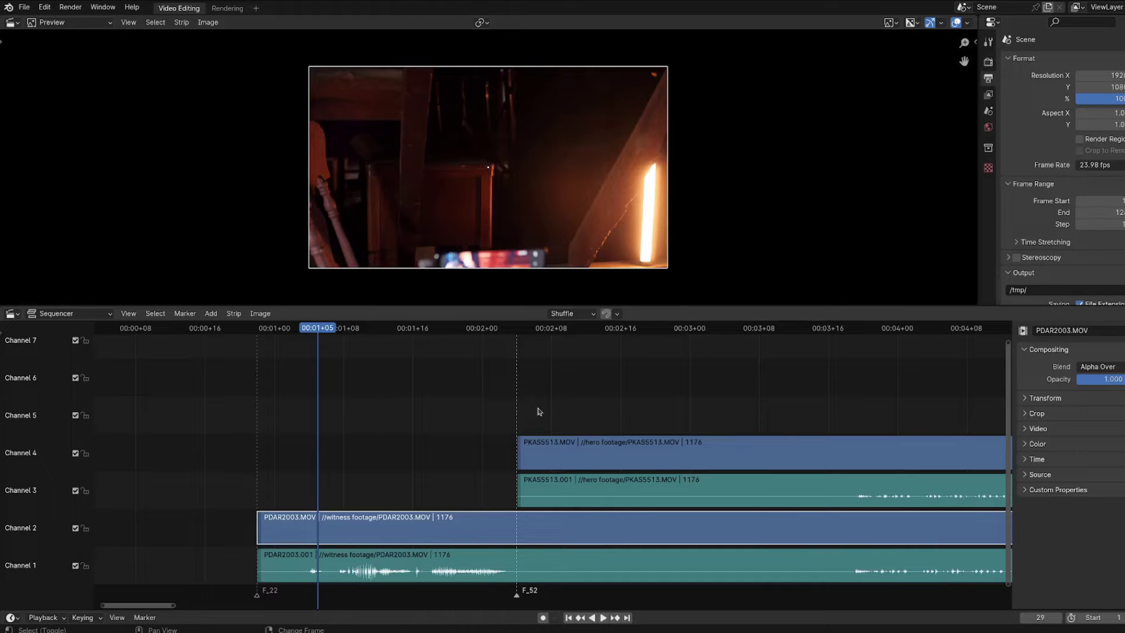
key(Page_Up)
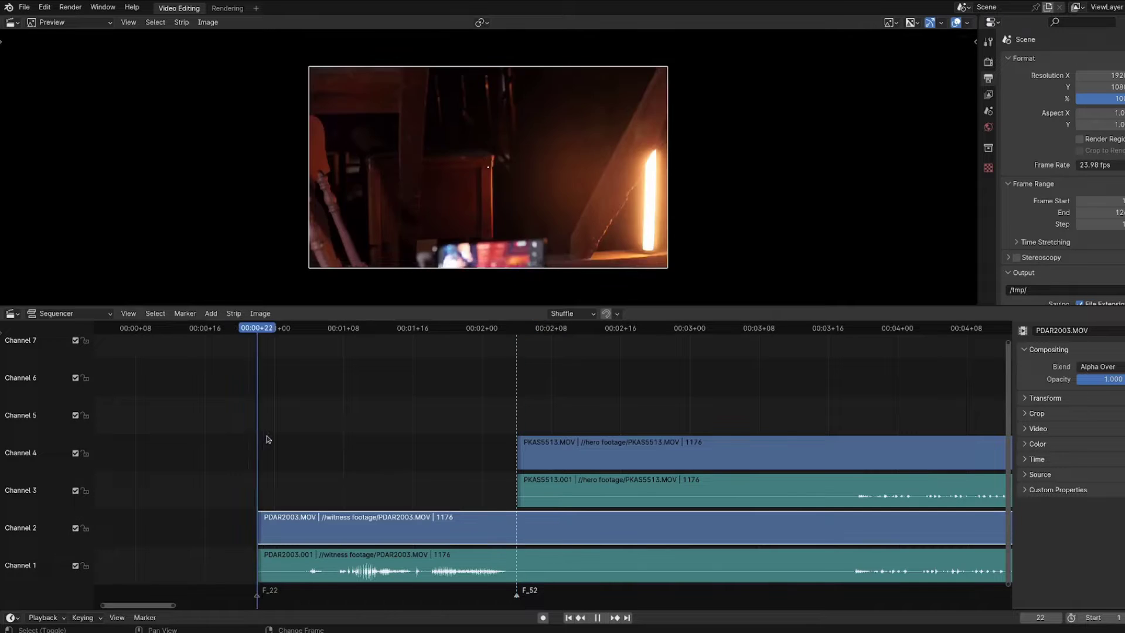
drag(267, 440, 455, 446)
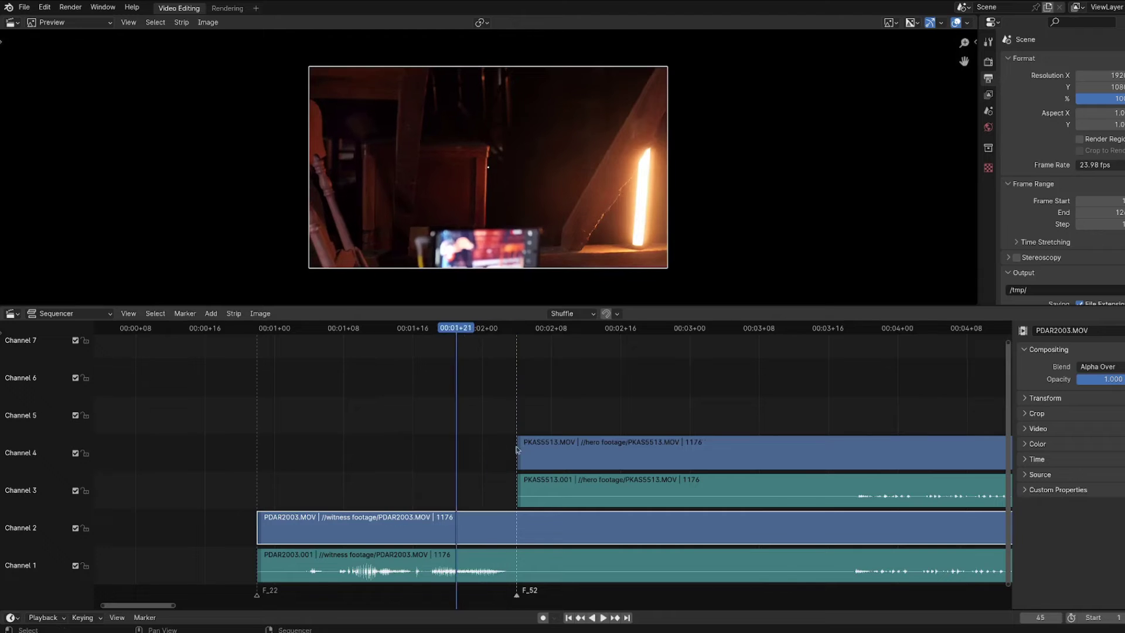
scroll(516, 448, down, 2)
scroll(516, 451, down, 2)
drag(628, 422, 692, 417)
scroll(516, 433, down, 3)
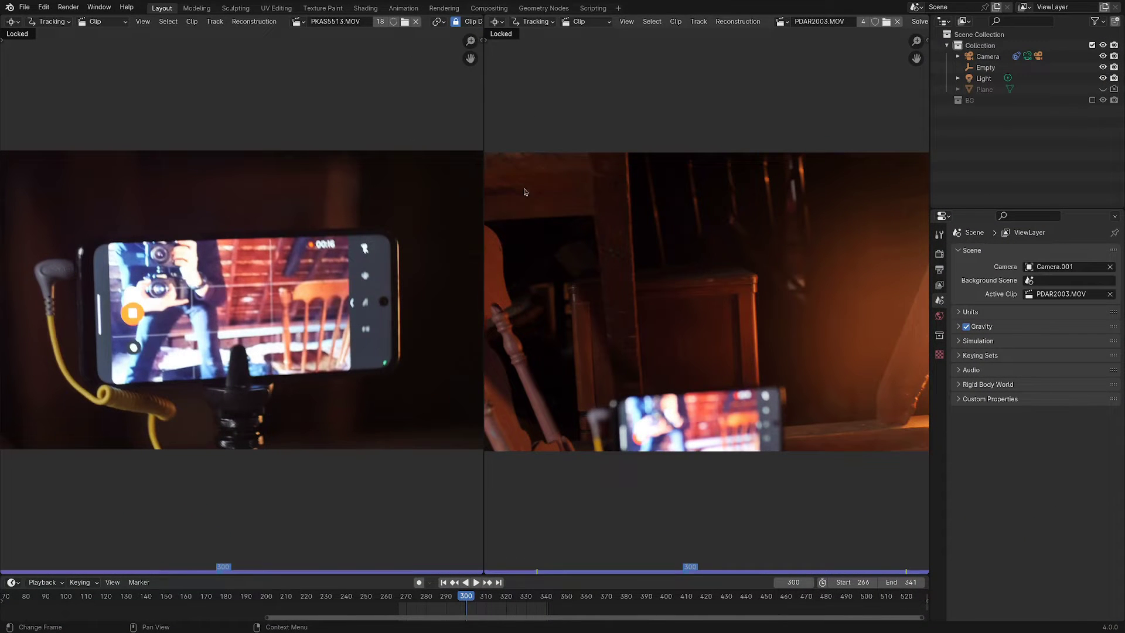
Step: Reposition the hero and witness clip views and play both clips, stopping at frame 301
middle_drag(385, 281, 387, 279)
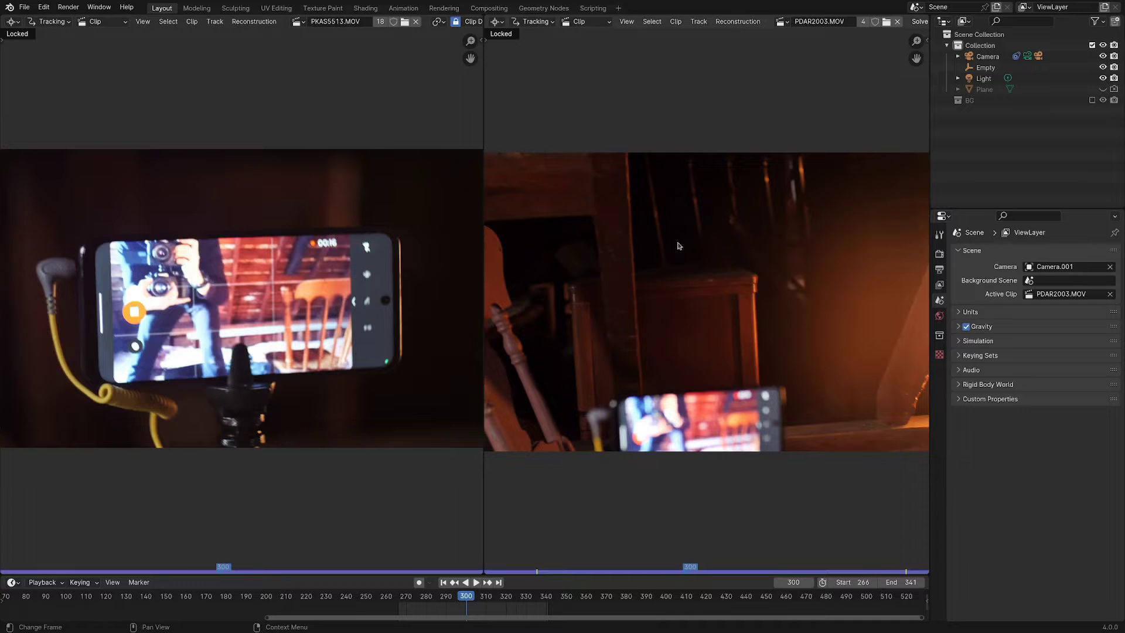
middle_drag(471, 274, 460, 290)
mouse_move(808, 303)
middle_down()
mouse_move(778, 296)
mouse_move(800, 306)
middle_up()
middle_drag(318, 207, 315, 199)
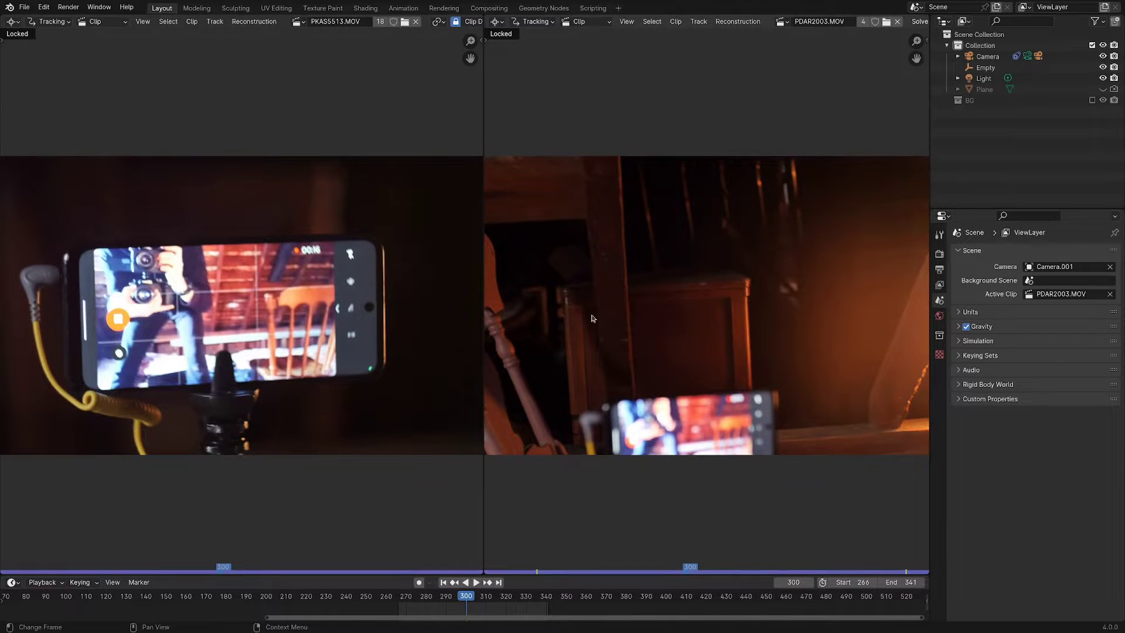
key(space)
key(space)
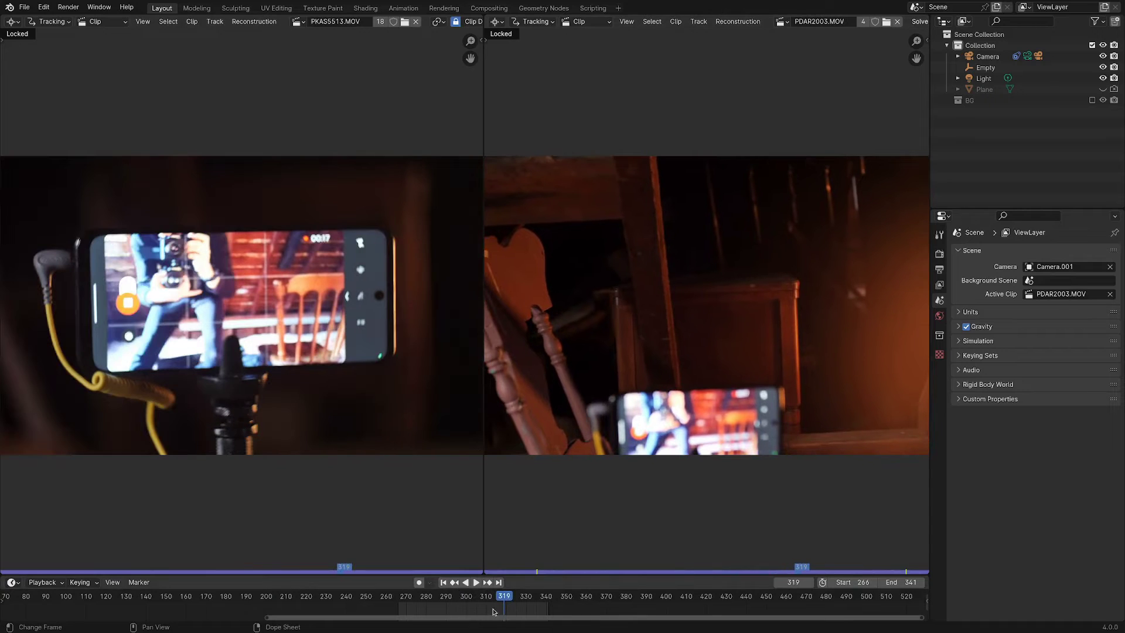
key(space)
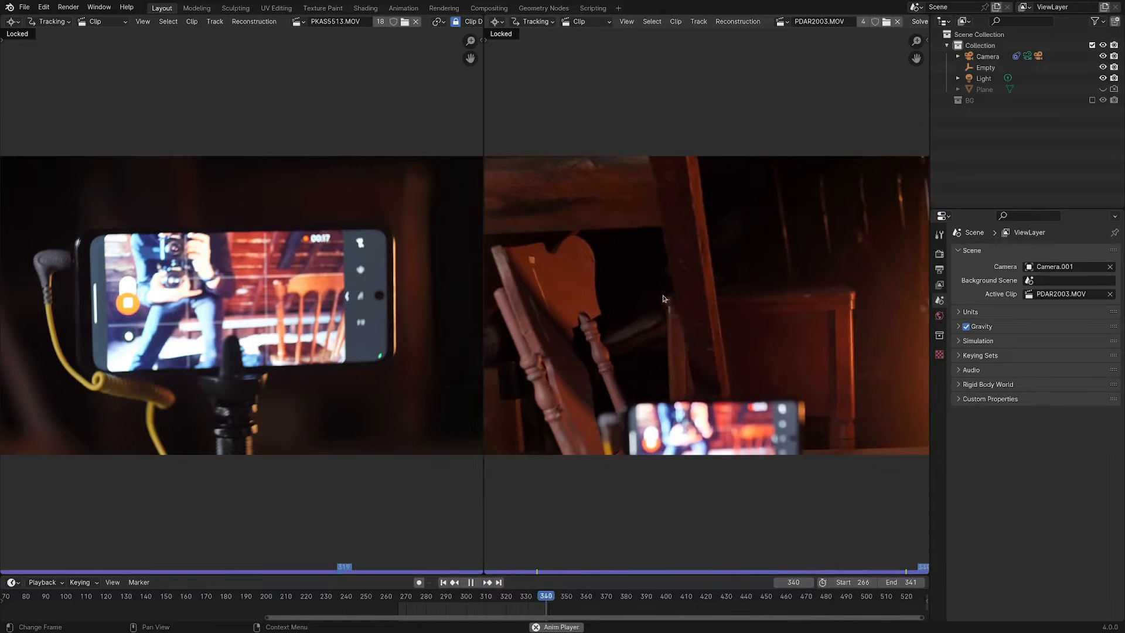
key(space)
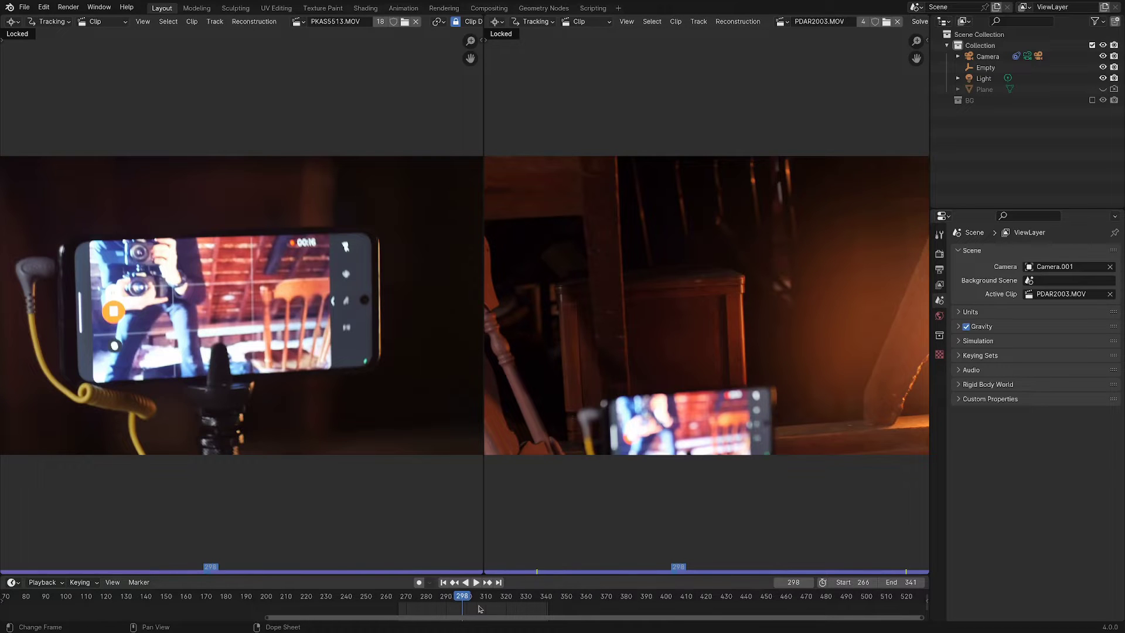
key(space)
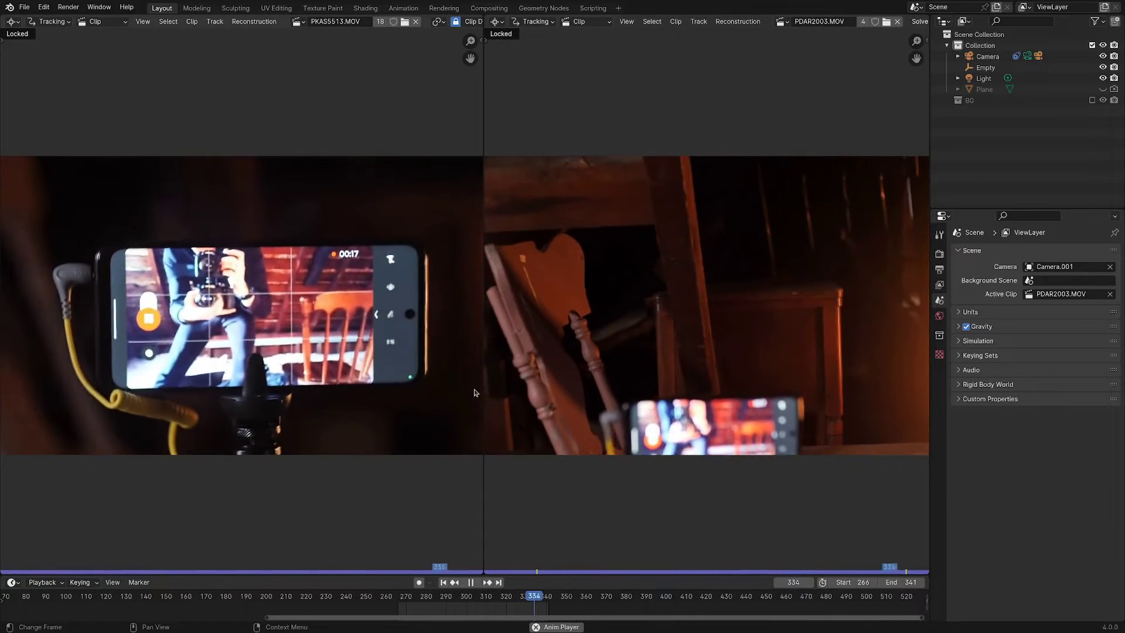
key(space)
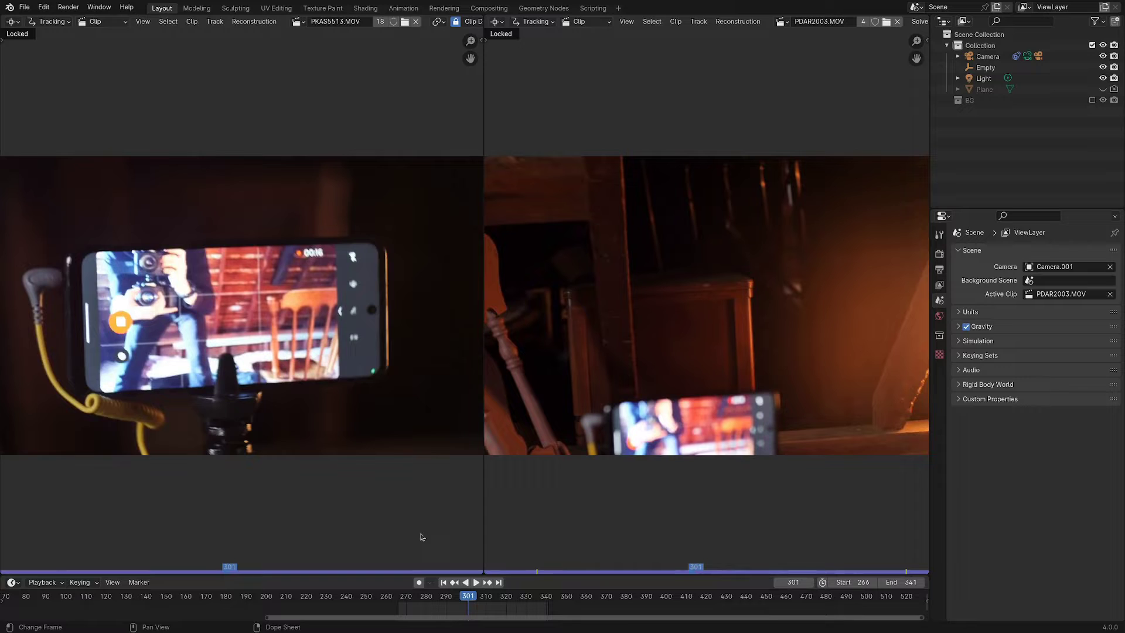
Step: Re-centre the phone in the hero clip and show its footage settings and tracking tools
middle_drag(358, 324, 382, 322)
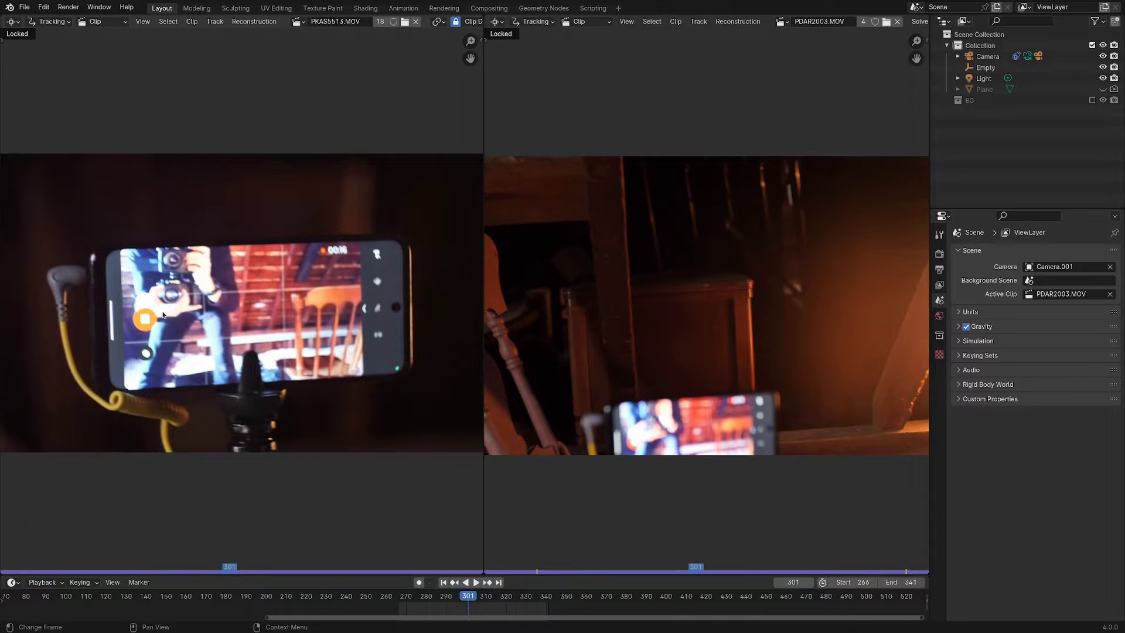
key(n)
key(t)
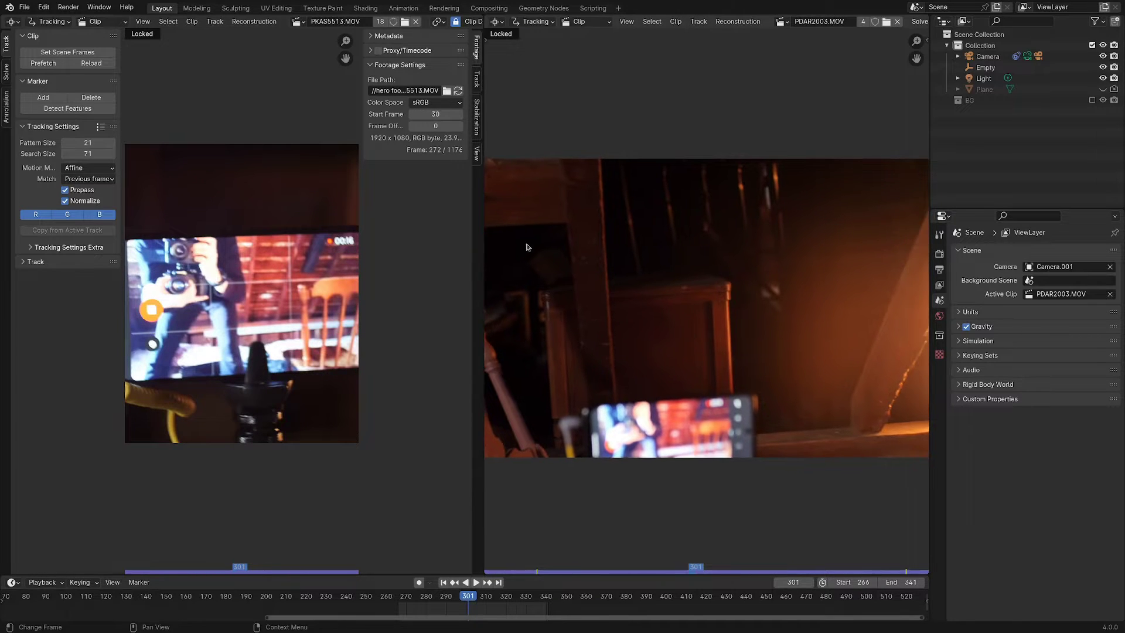
Step: Reveal the witness clip's tracking markers and paths, plus its tracking tools and footage settings
scroll(580, 255, down, 2)
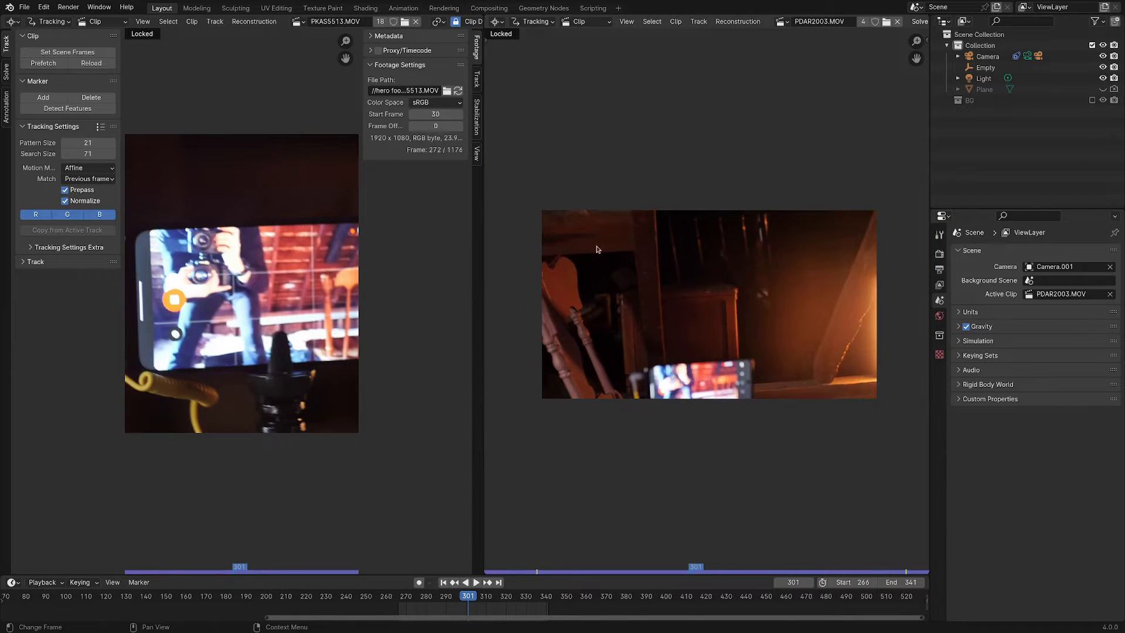
key(alt+h)
scroll(621, 293, up, 2)
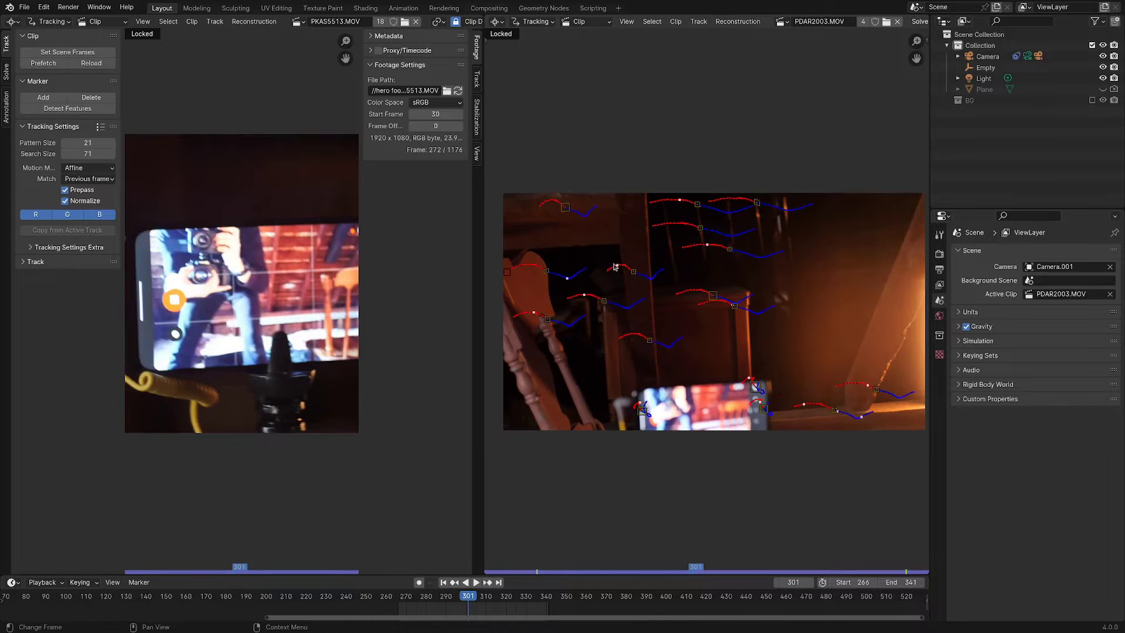
scroll(645, 340, down, 2)
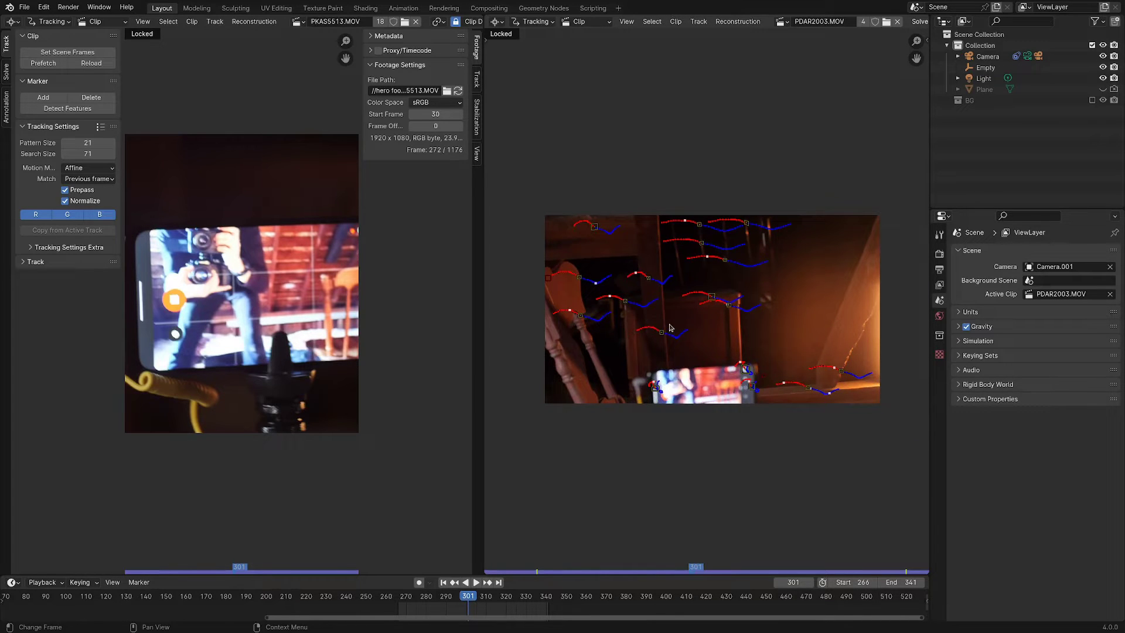
key(t)
key(n)
Step: Maximise the witness clip editor, play the tracked footage and select all markers
key(ctrl+space)
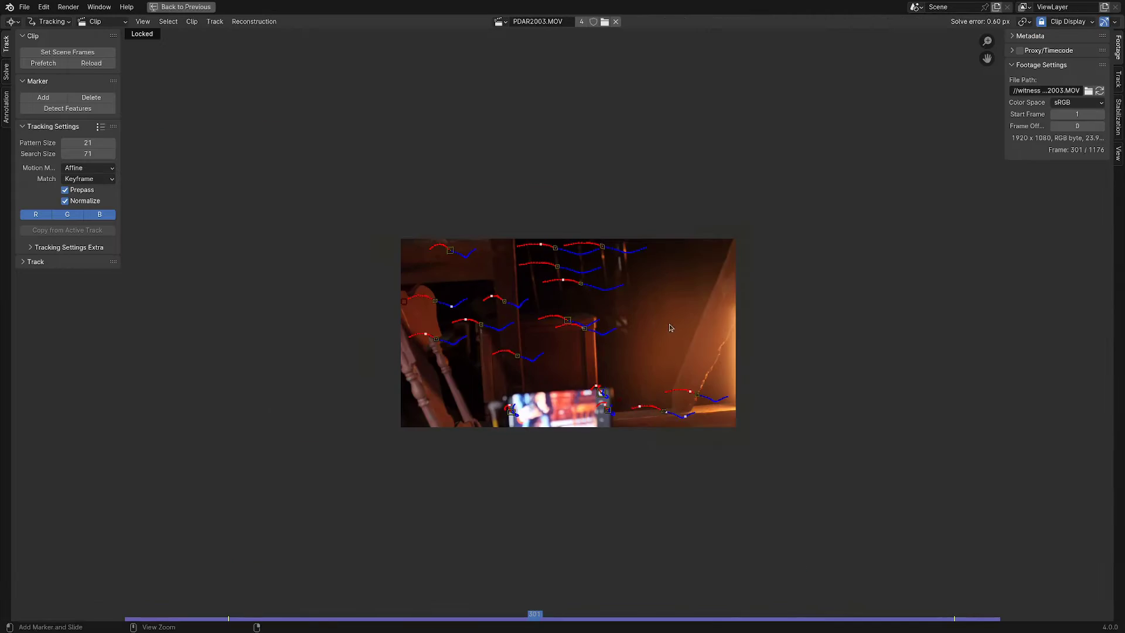
scroll(670, 325, up, 5)
scroll(669, 325, down, 4)
key(space)
scroll(613, 327, up, 3)
key(a)
scroll(613, 328, down, 2)
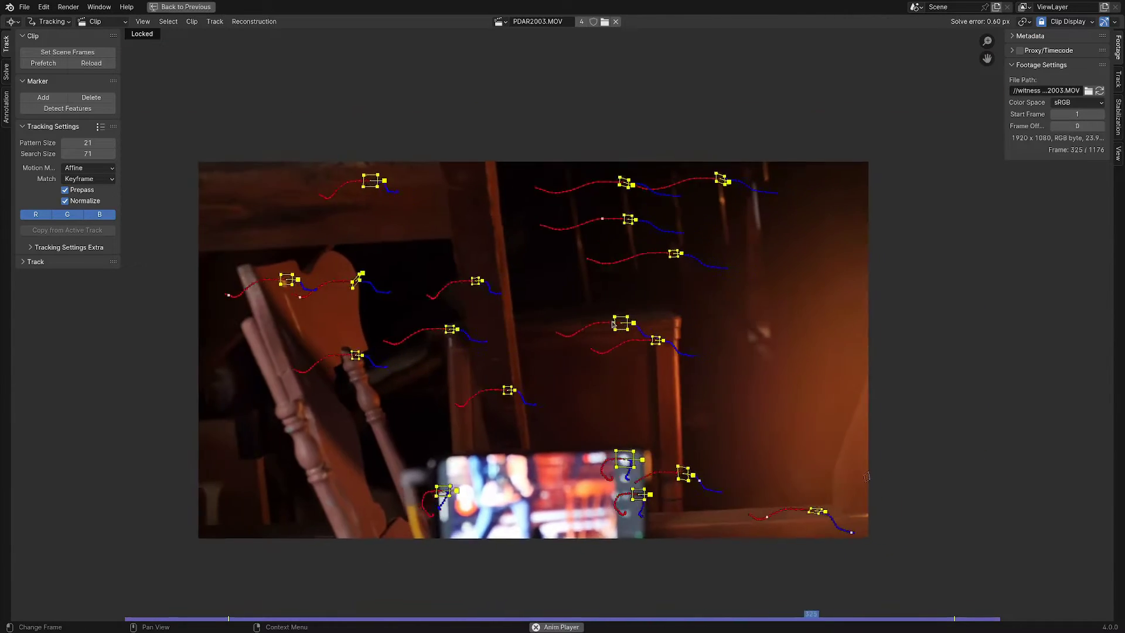
scroll(700, 409, up, 2)
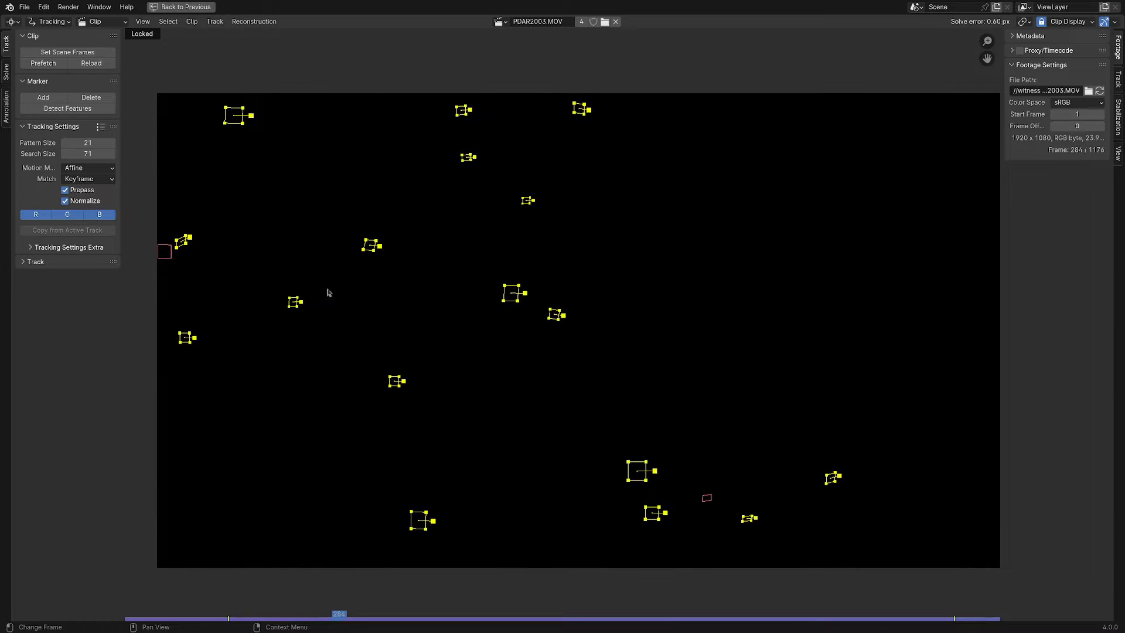
Step: Show the Solve settings, scrub between keyframes 275 and 338, and open the Track settings
click(6, 72)
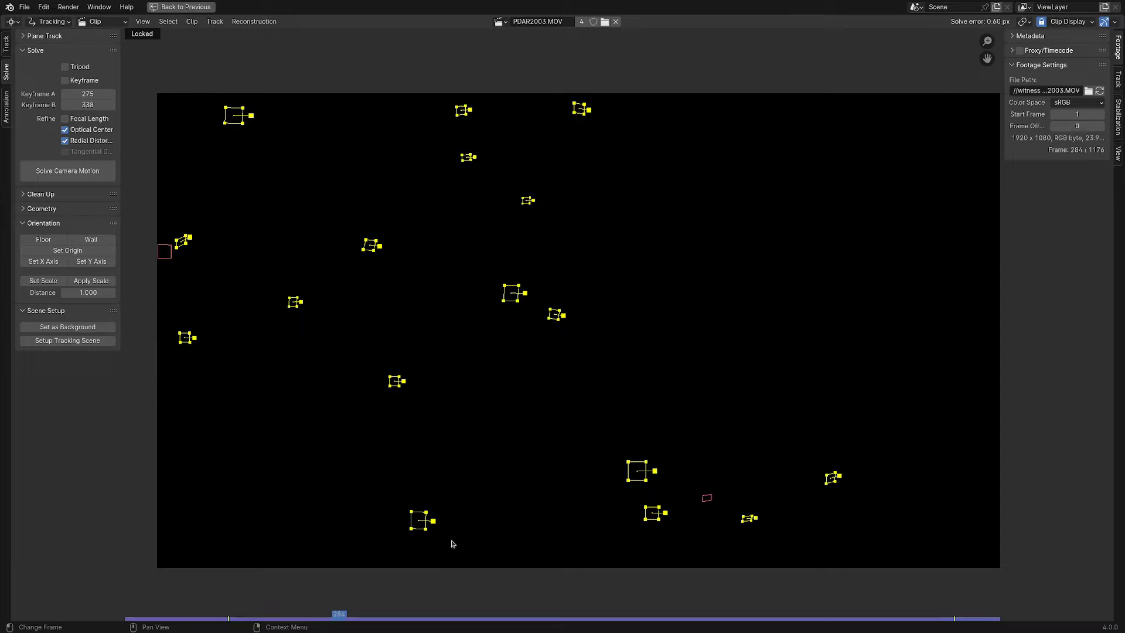
drag(336, 615, 955, 569)
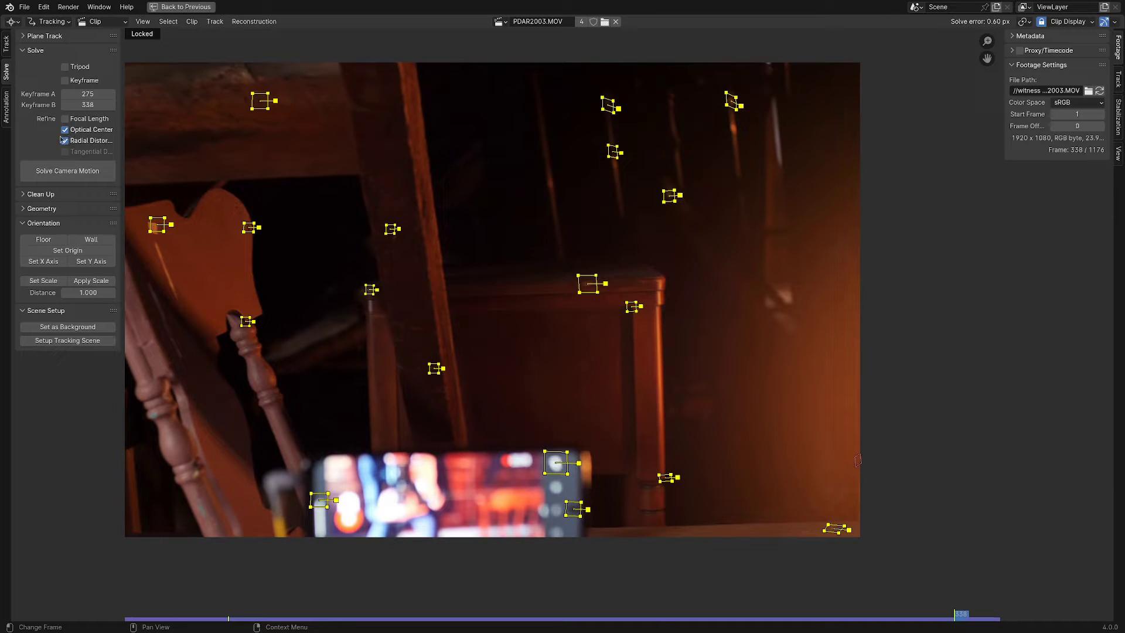
middle_drag(441, 334, 604, 339)
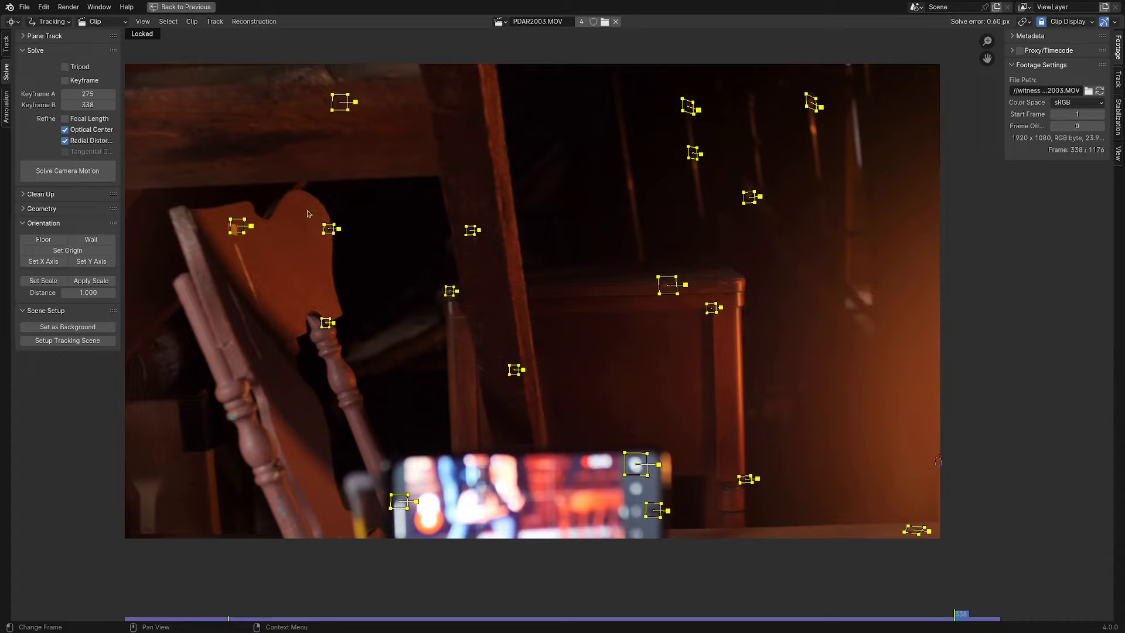
click(1117, 79)
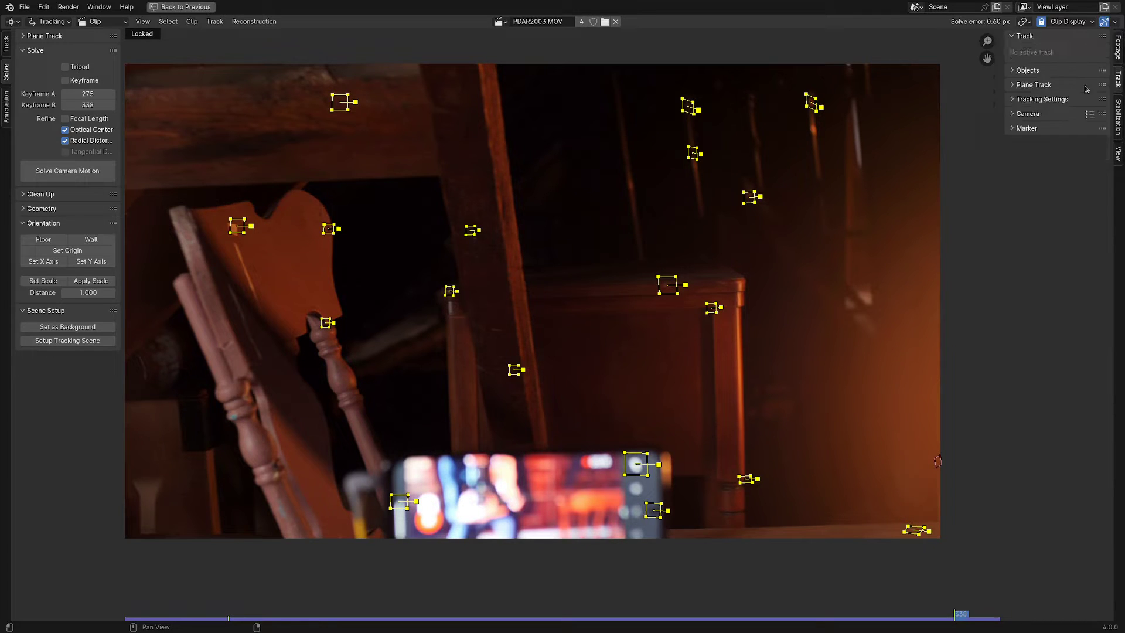
Step: Apply the MFT sensor preset to the tracking camera: 17.300 sensor width, 25.00 mm focal length
click(1018, 115)
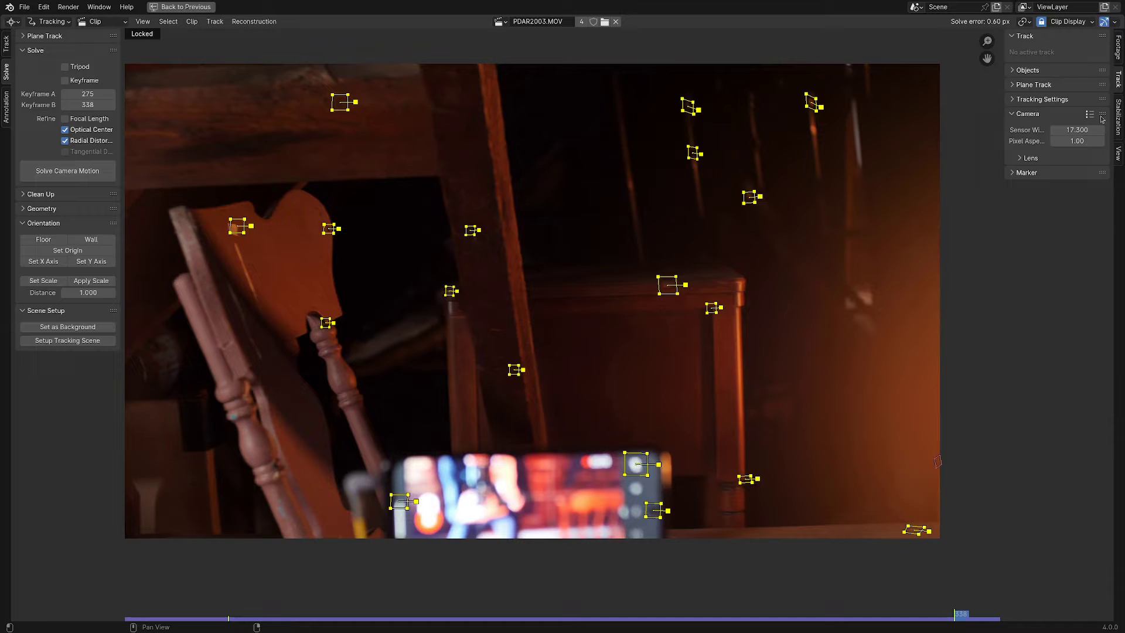
click(1024, 159)
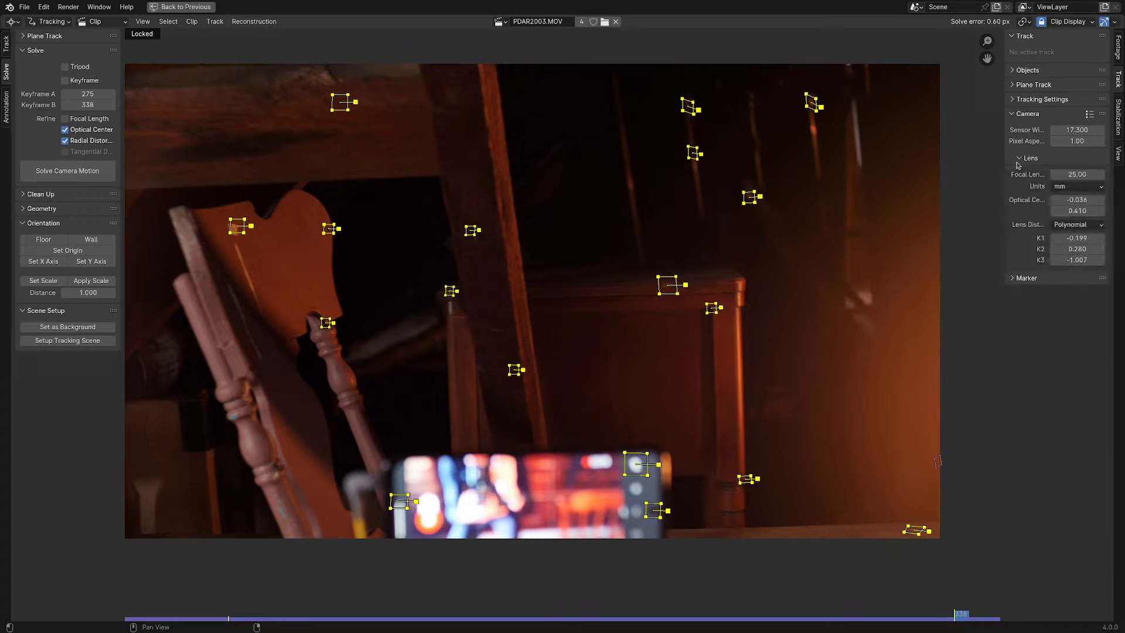
click(1090, 115)
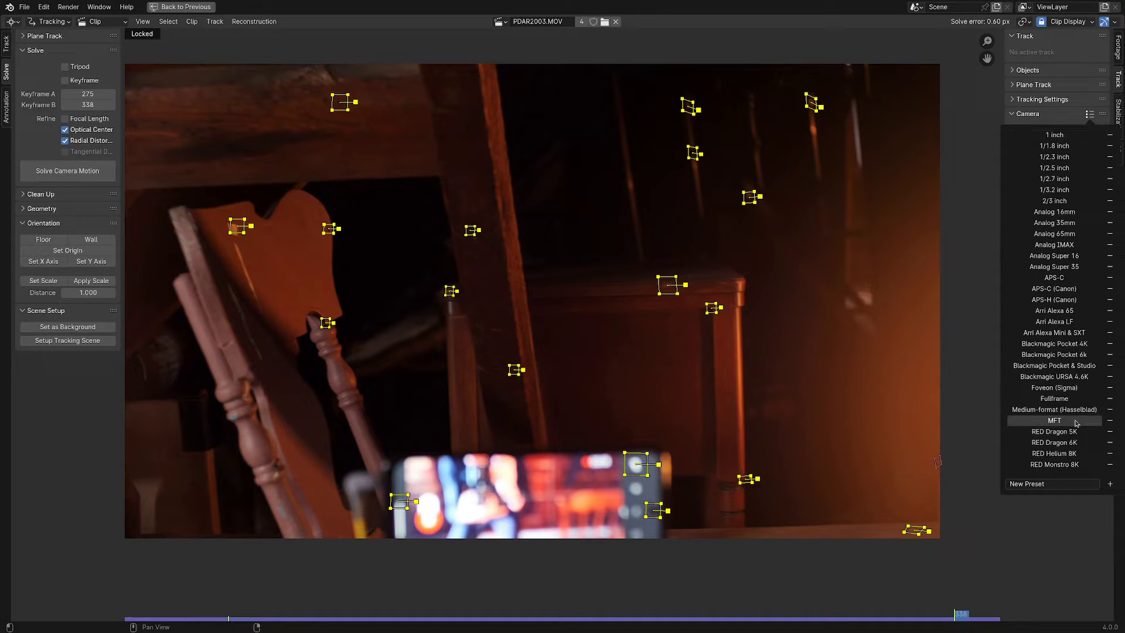
click(1054, 421)
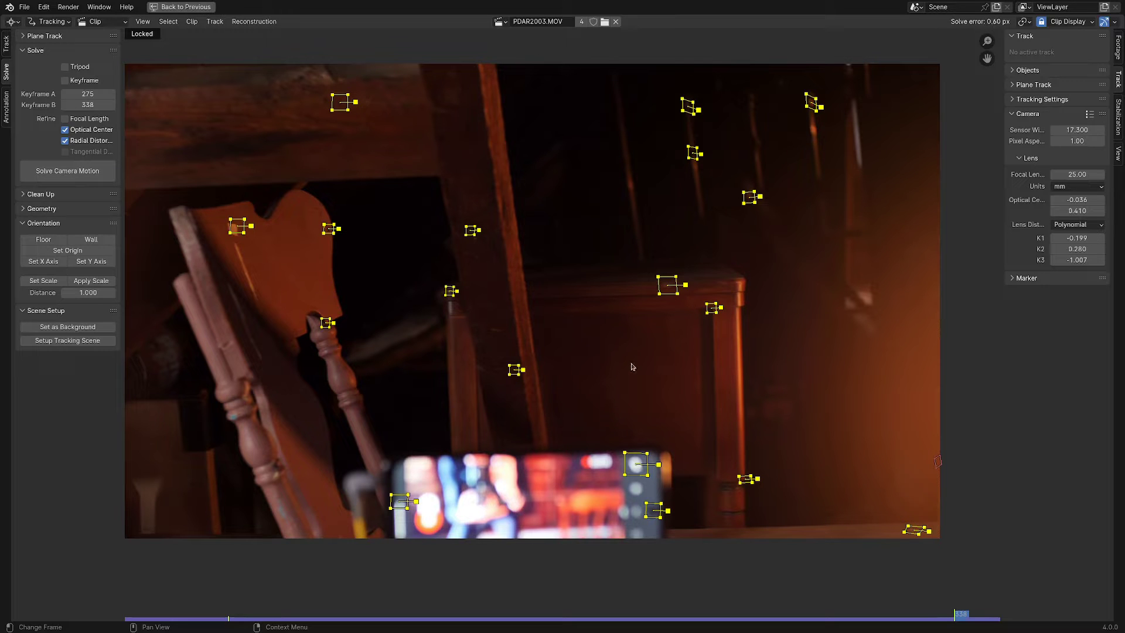
scroll(557, 501, down, 2)
Step: Restore the side-by-side clips, hide toolbars and sidebars, and reposition the hero footage
key(ctrl+space)
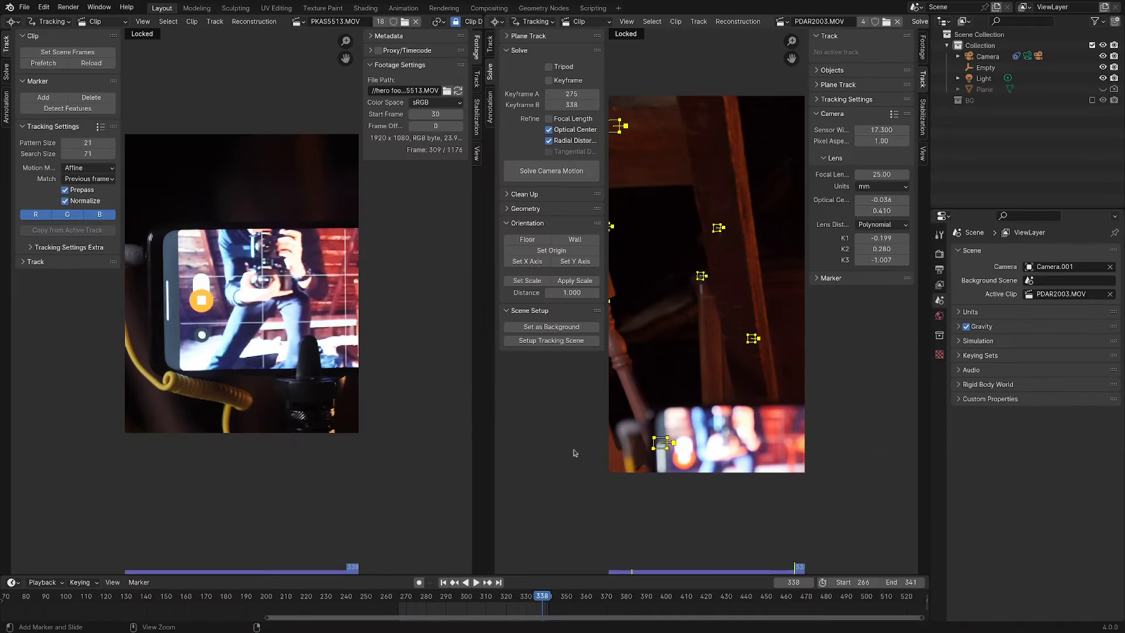
key(t)
key(n)
key(t)
key(n)
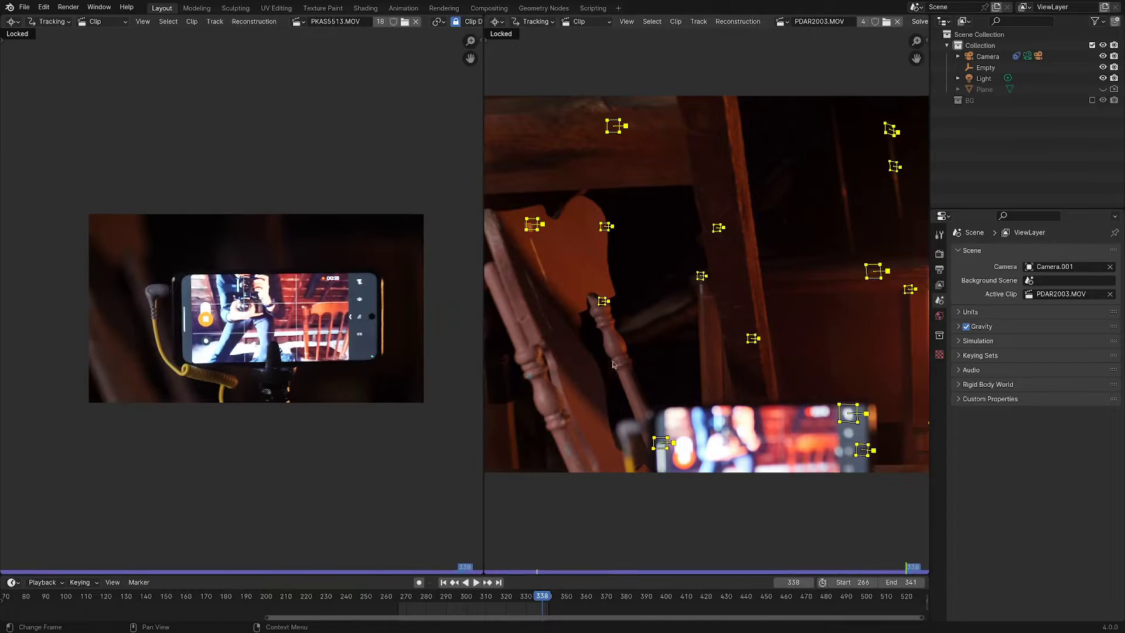
scroll(351, 399, up, 2)
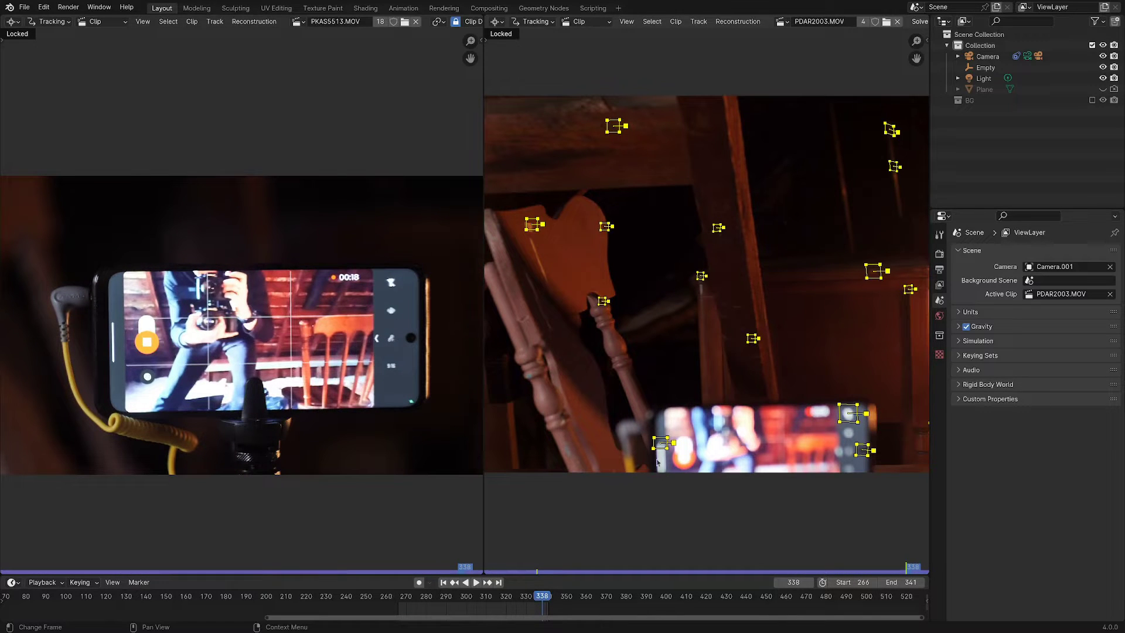
middle_drag(286, 333, 268, 344)
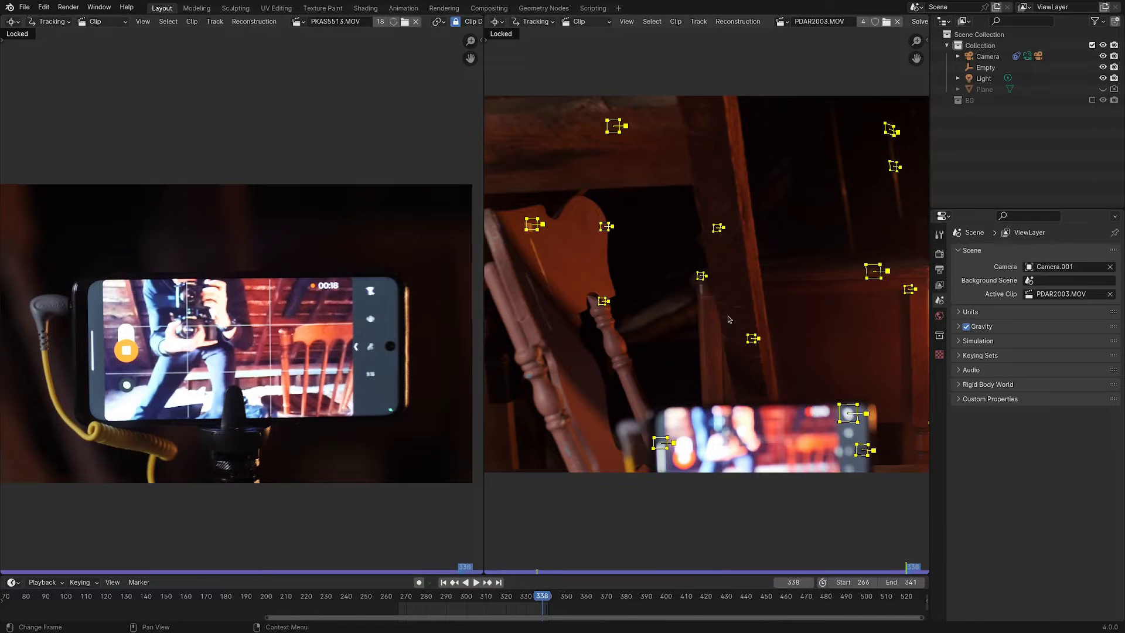
scroll(528, 404, up, 1)
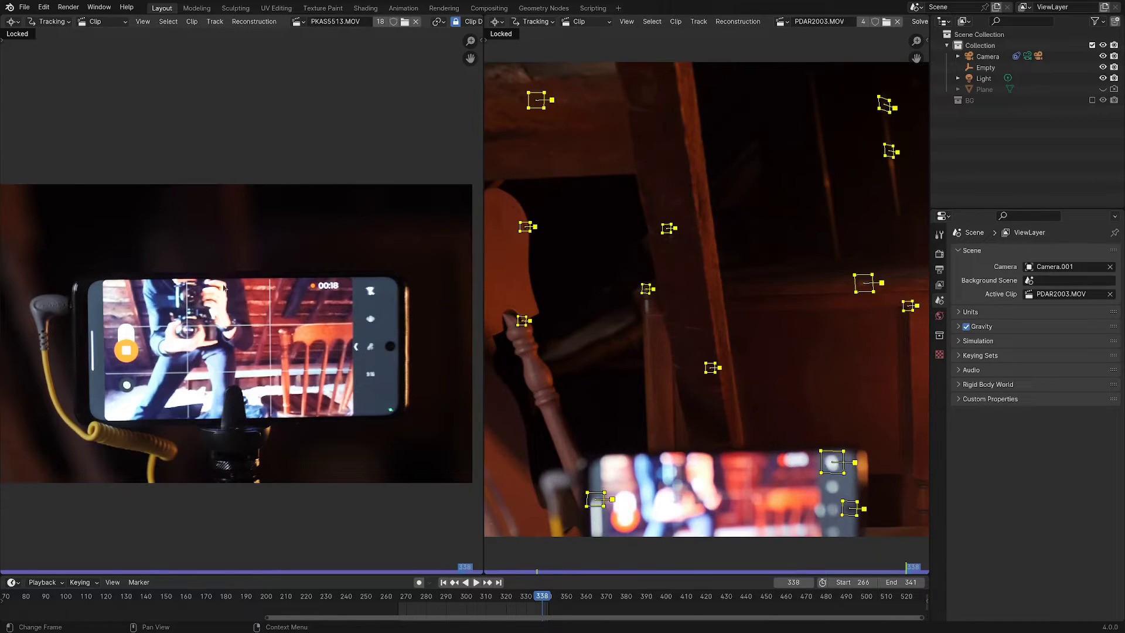
scroll(710, 454, down, 1)
scroll(709, 479, up, 3)
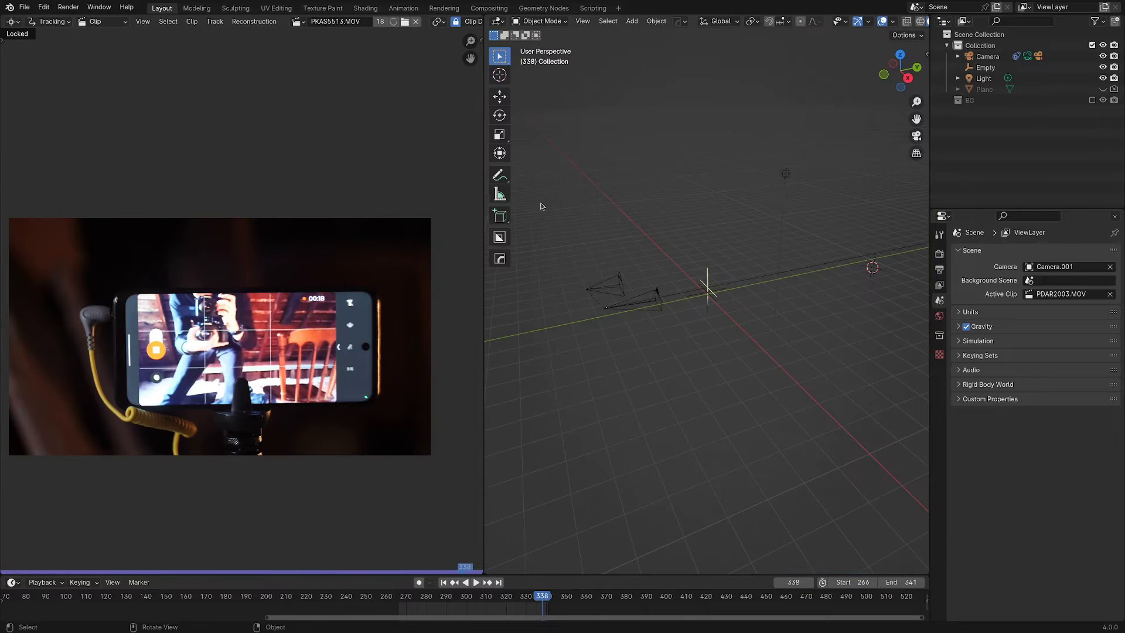
Step: Enlarge the 3D view and inspect the solved camera's Camera Solver constraint
drag(485, 17, 375, 35)
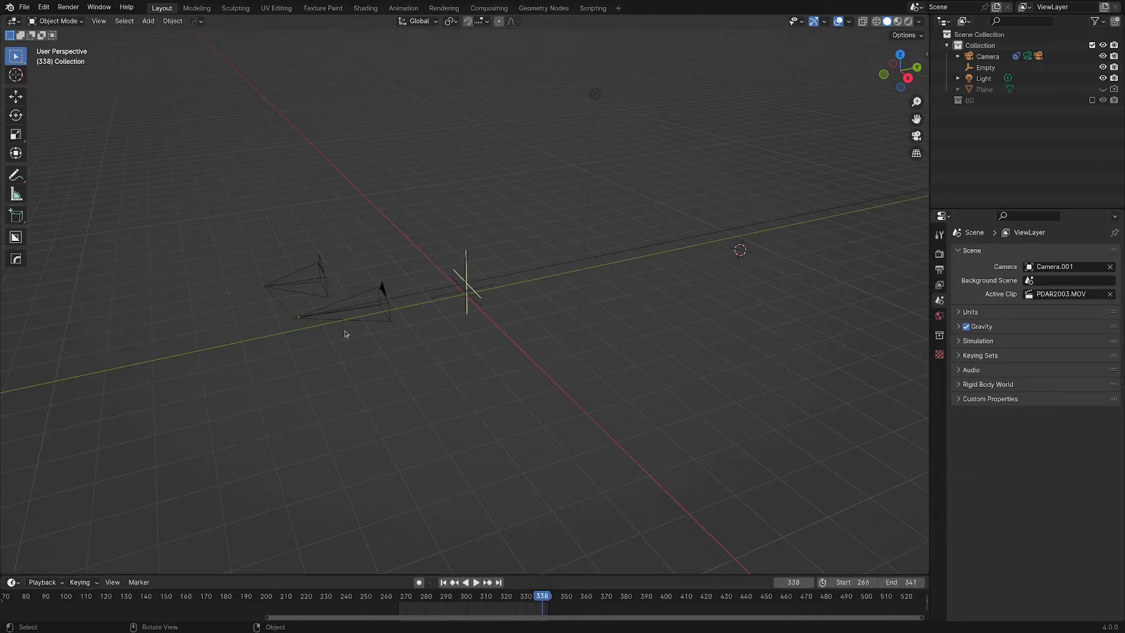
click(301, 281)
click(939, 385)
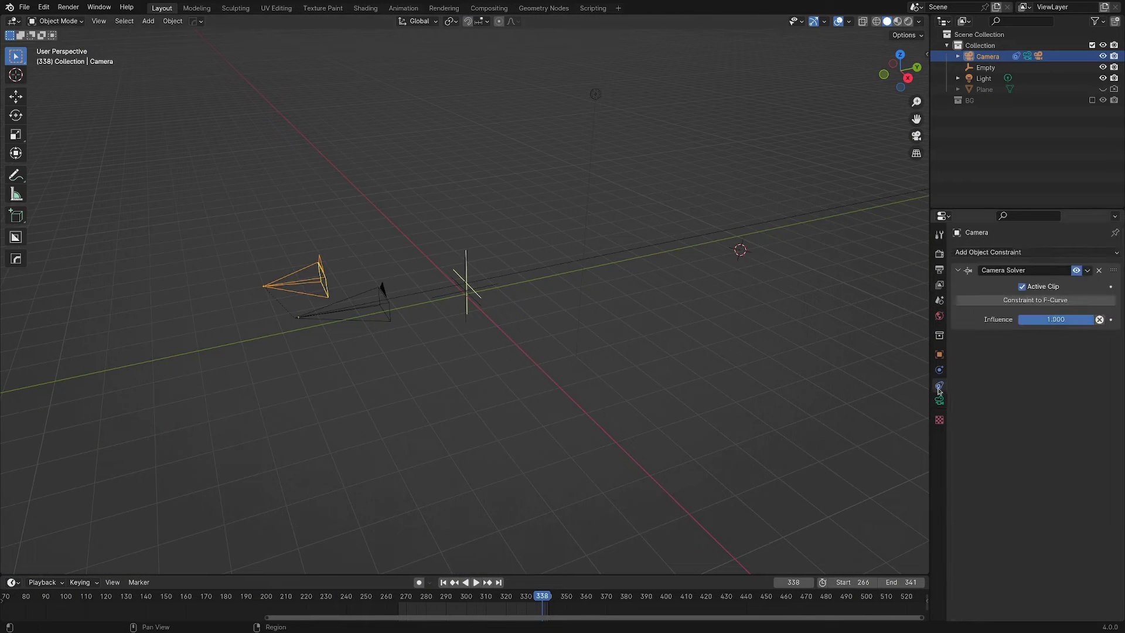
middle_drag(375, 347, 500, 330)
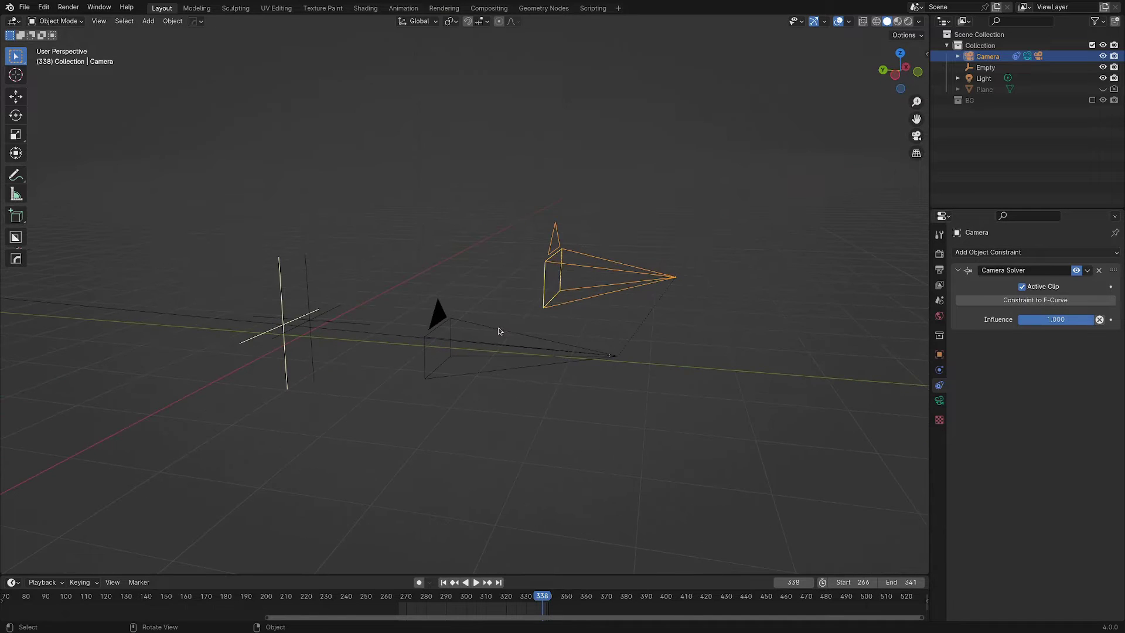
Step: Duplicate the solved camera and remove the Camera Solver constraint from the copy
key(shift+d)
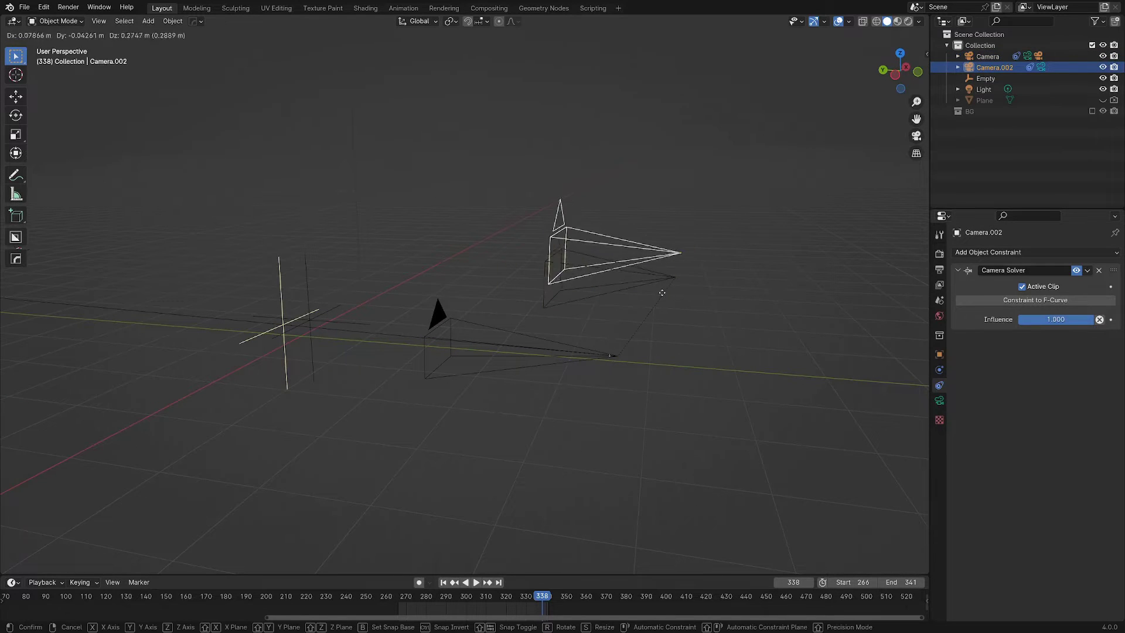
click(661, 292)
click(1099, 270)
middle_drag(850, 304, 638, 333)
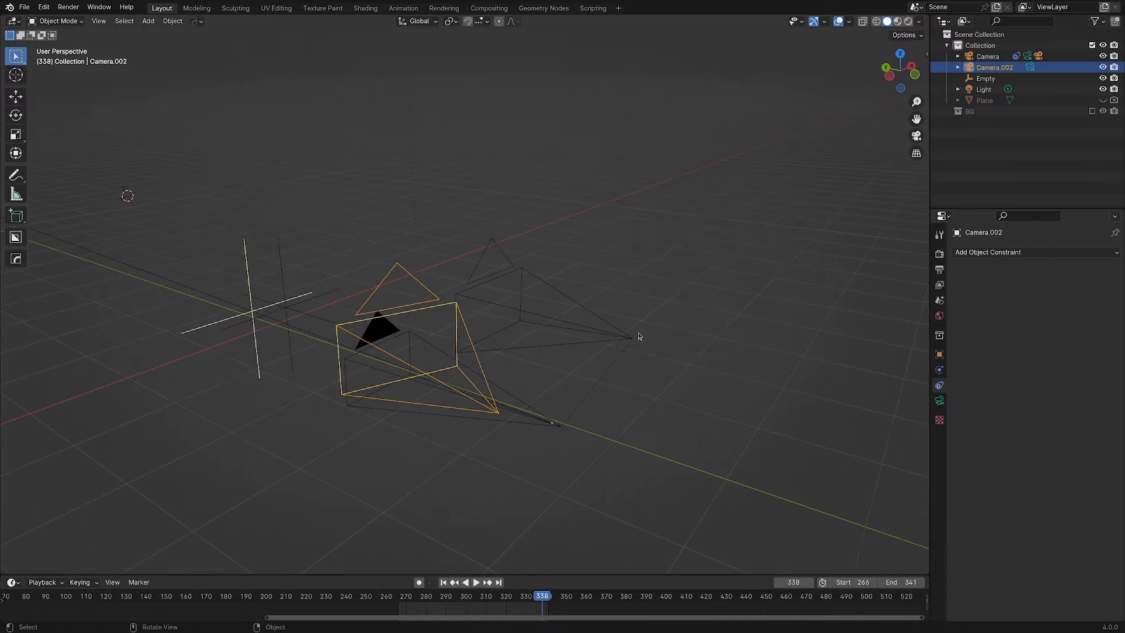
mouse_move(466, 332)
middle_down()
mouse_move(495, 352)
mouse_move(463, 354)
middle_up()
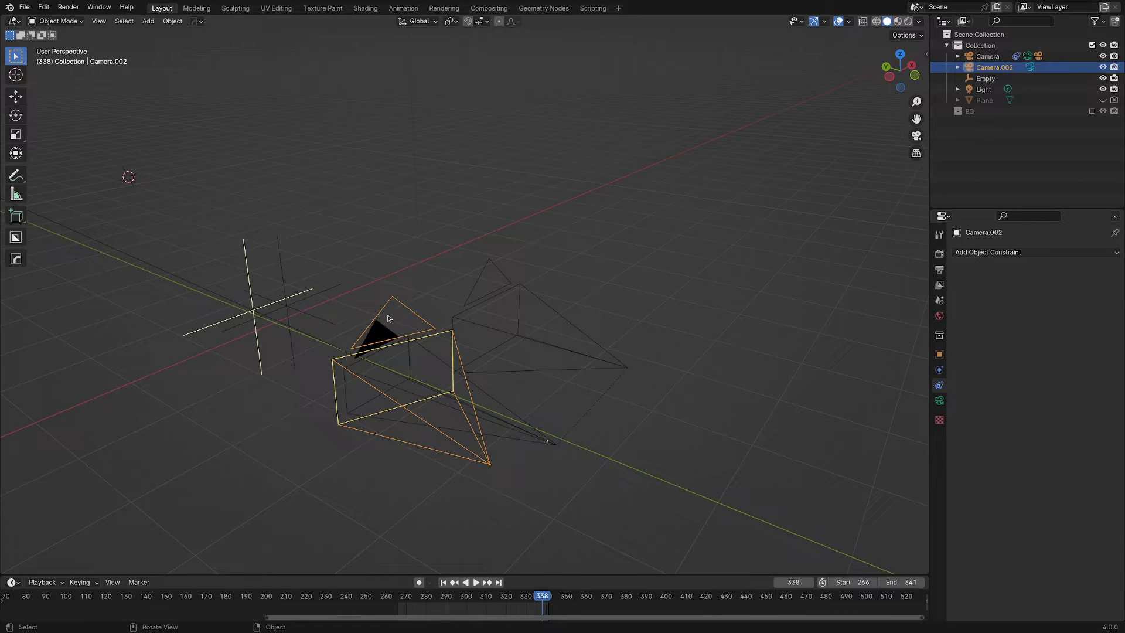
Step: Copy the solved camera's location and rotation onto the duplicated camera
shift+click(549, 345)
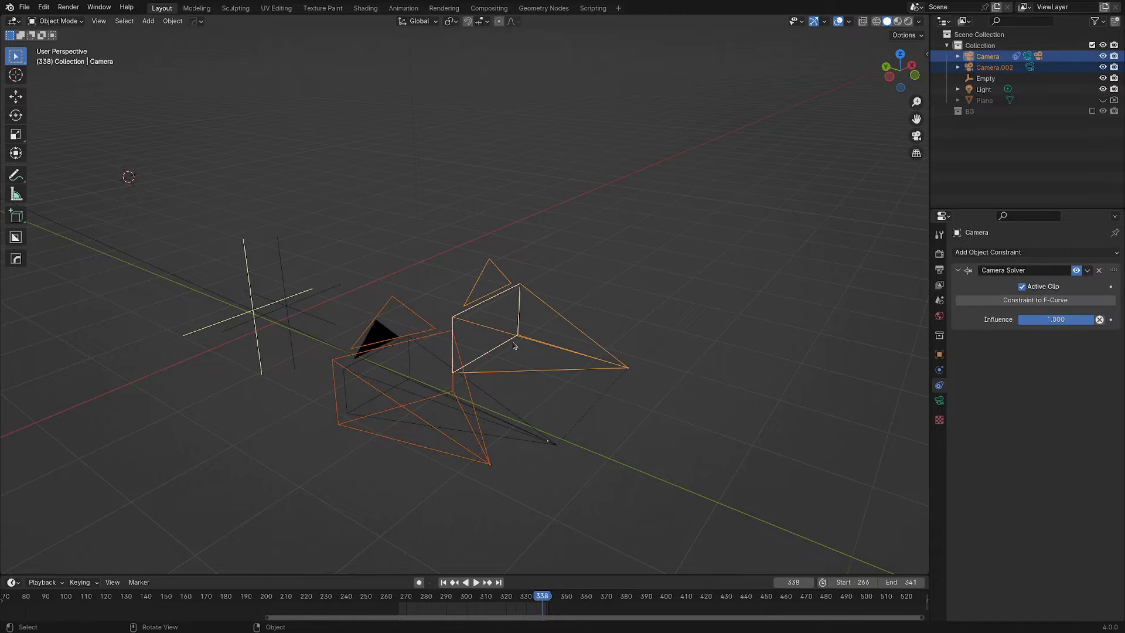
key(ctrl+c)
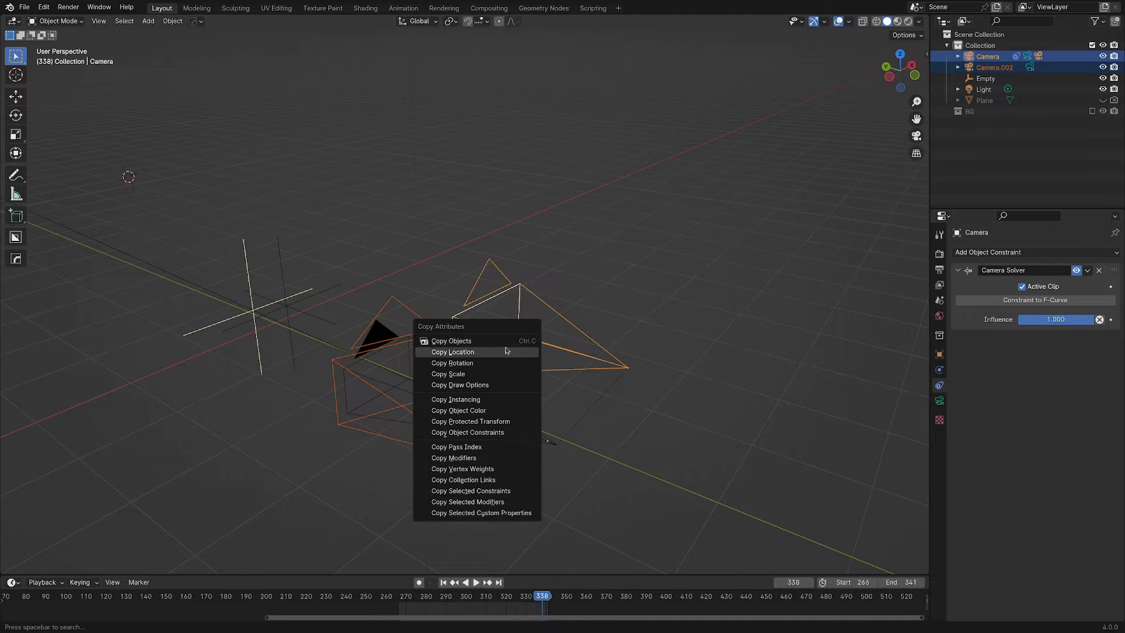
click(505, 351)
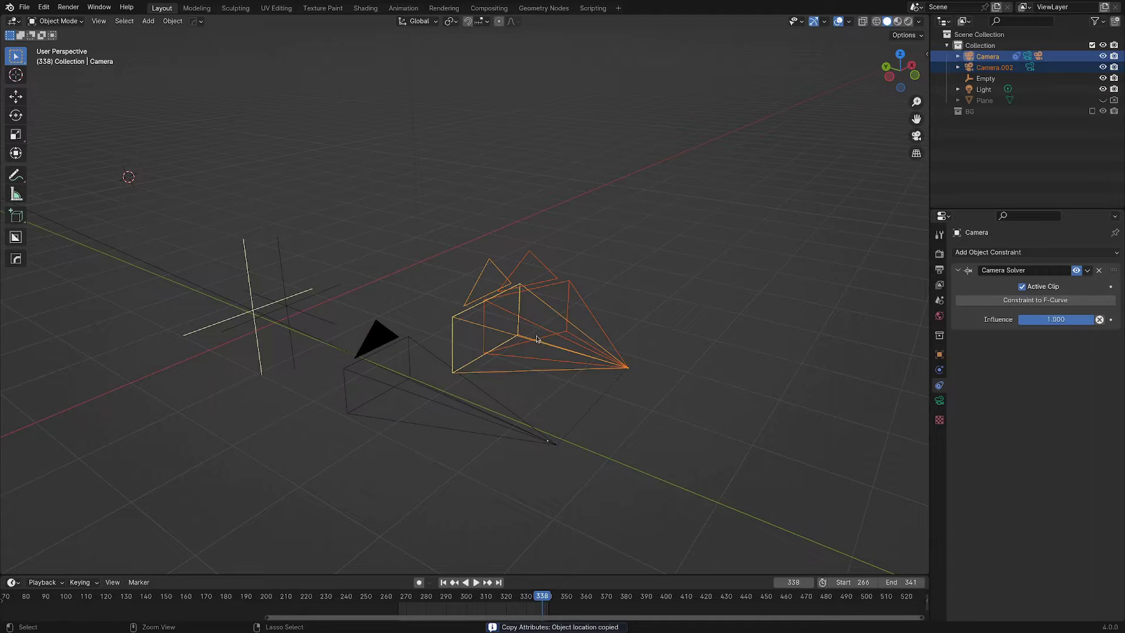
key(ctrl+c)
click(526, 342)
click(525, 341)
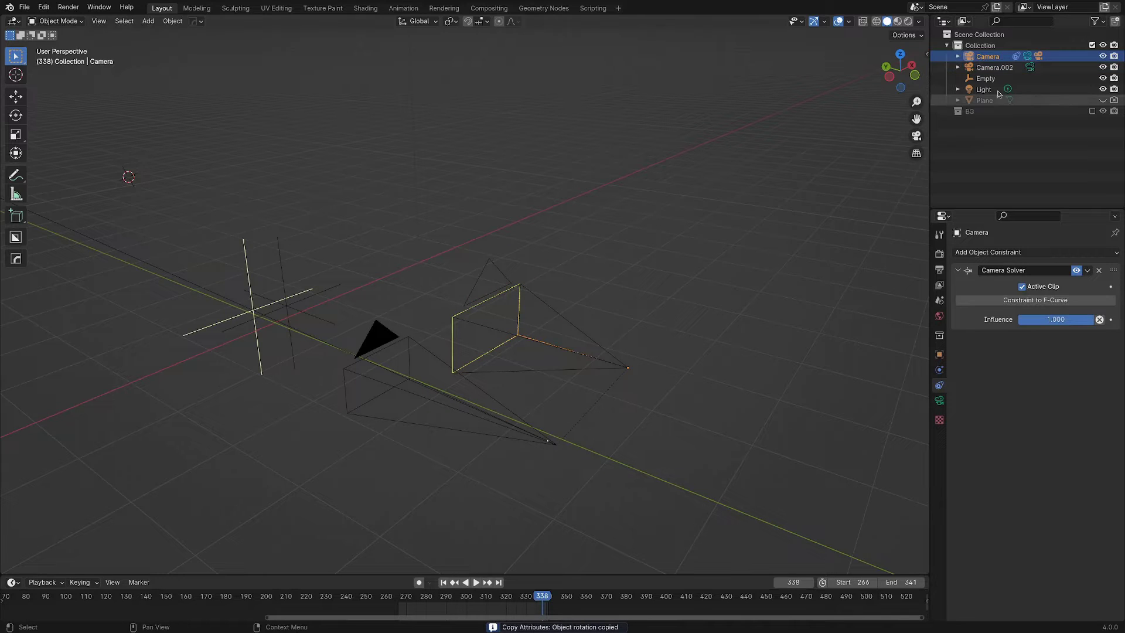
Step: Move Camera.002 along its local Y axis
click(995, 68)
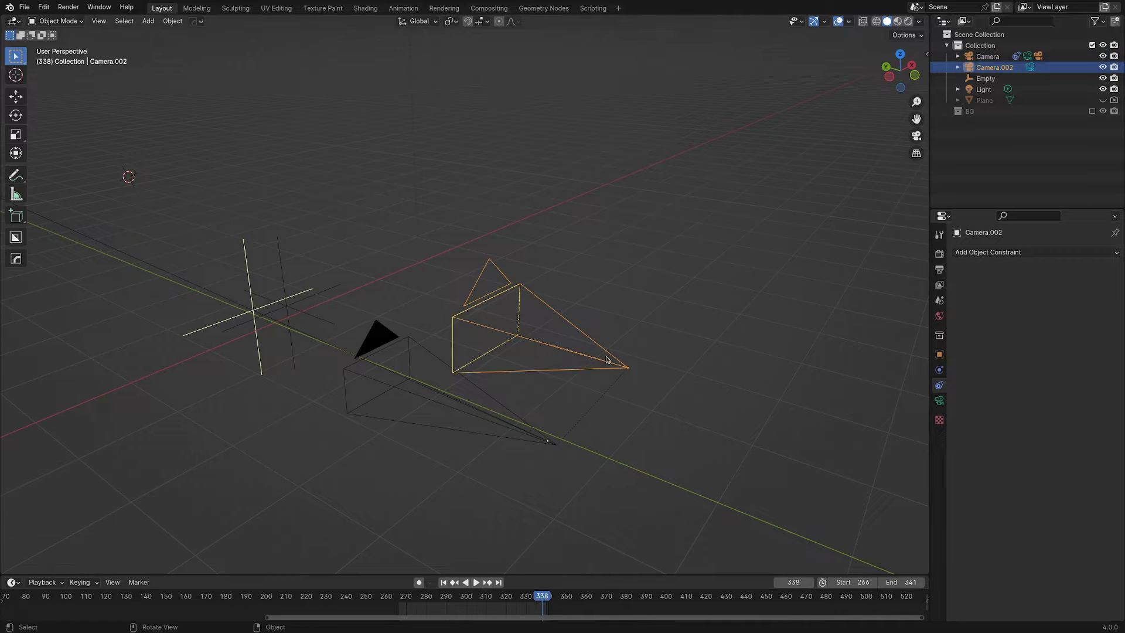
scroll(658, 379, up, 1)
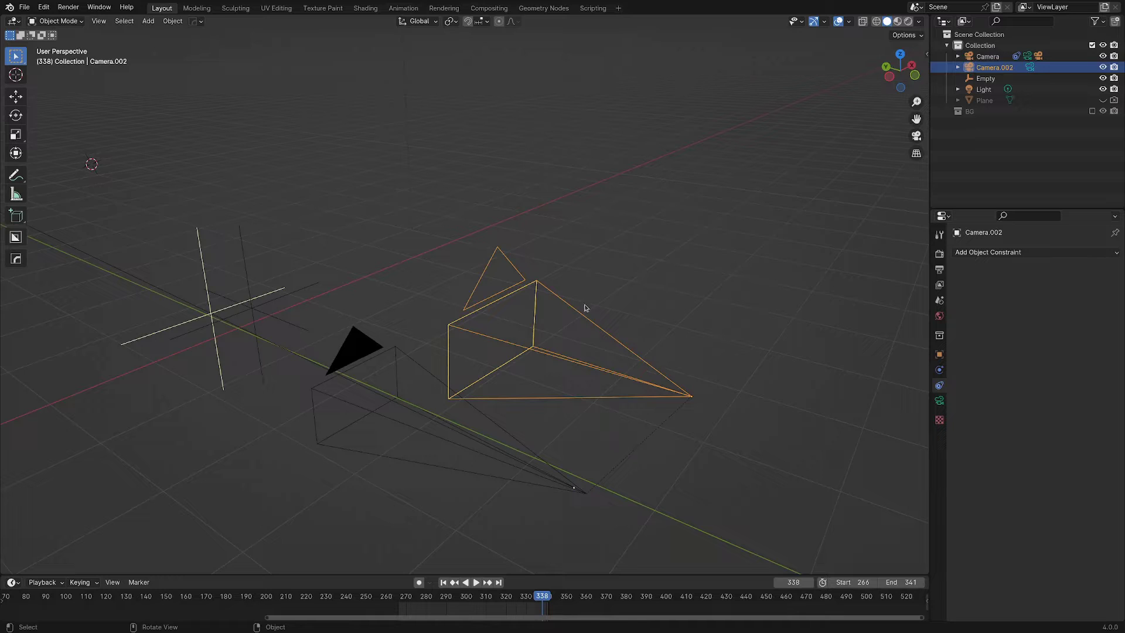
key(g)
key(y)
key(y)
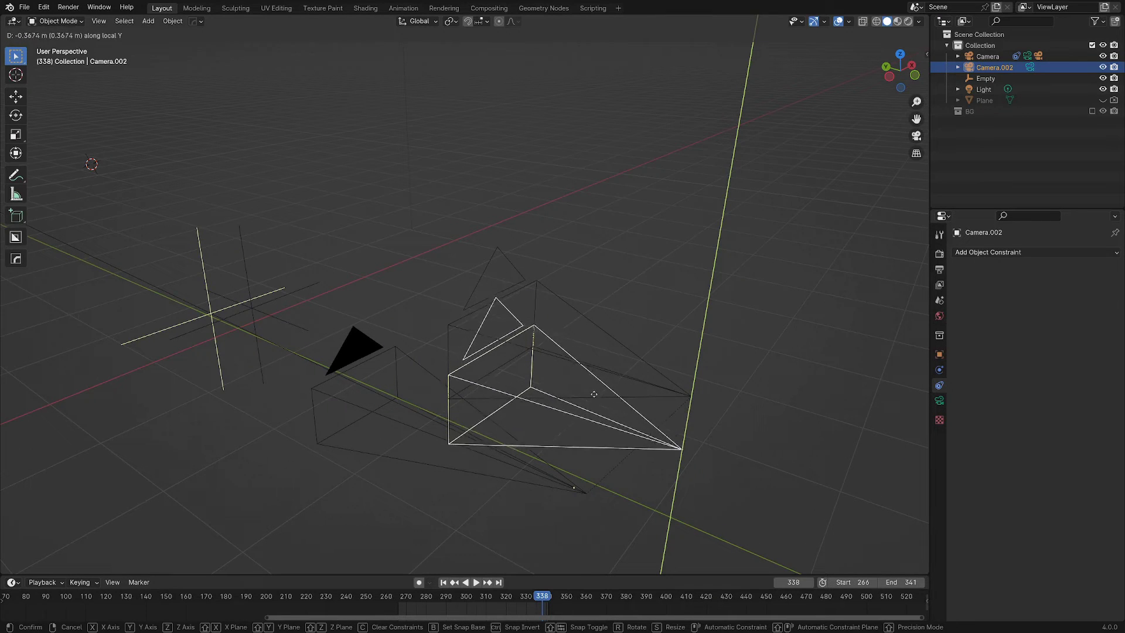
click(596, 414)
Step: Parent Camera.002 to the tracked Camera as Object, then select Camera.001 and play
shift+click(657, 385)
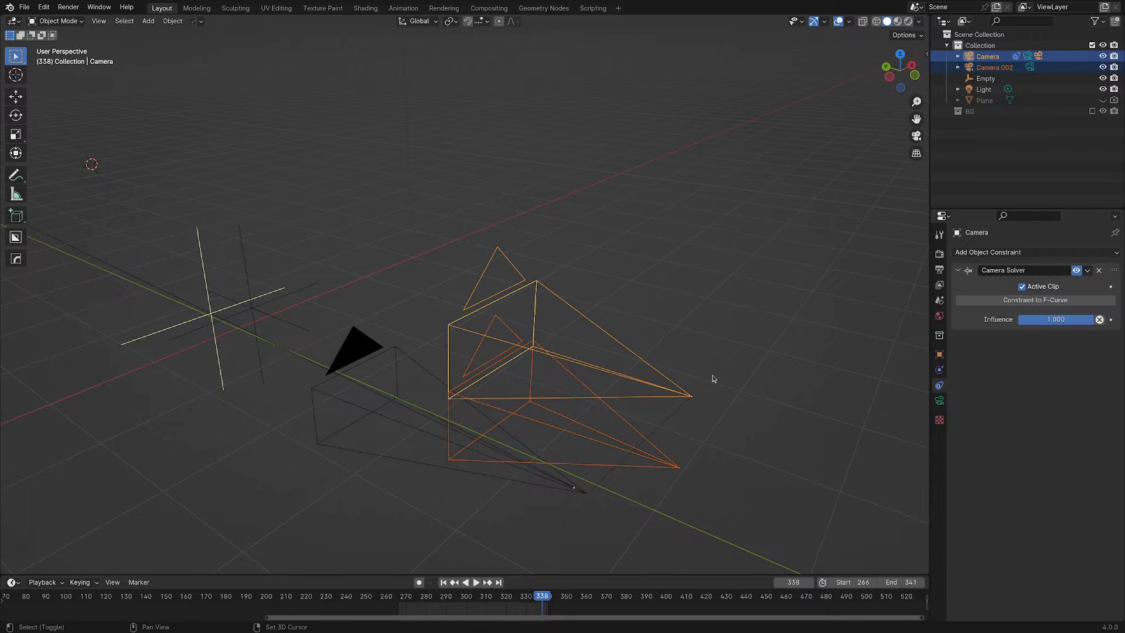
key(ctrl+p)
click(649, 390)
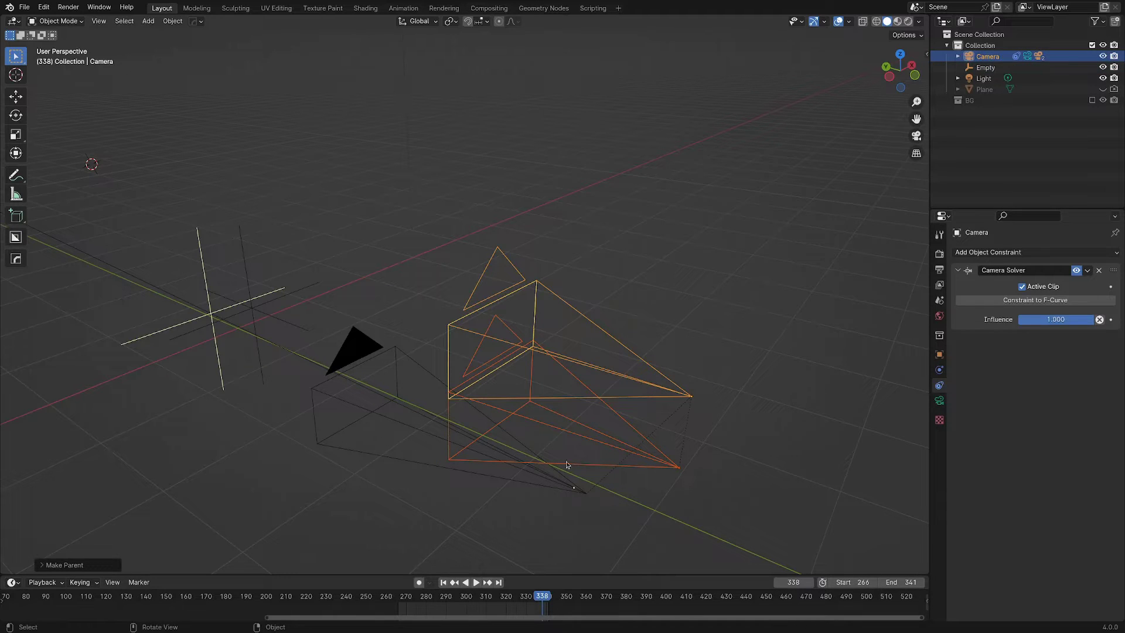
click(337, 375)
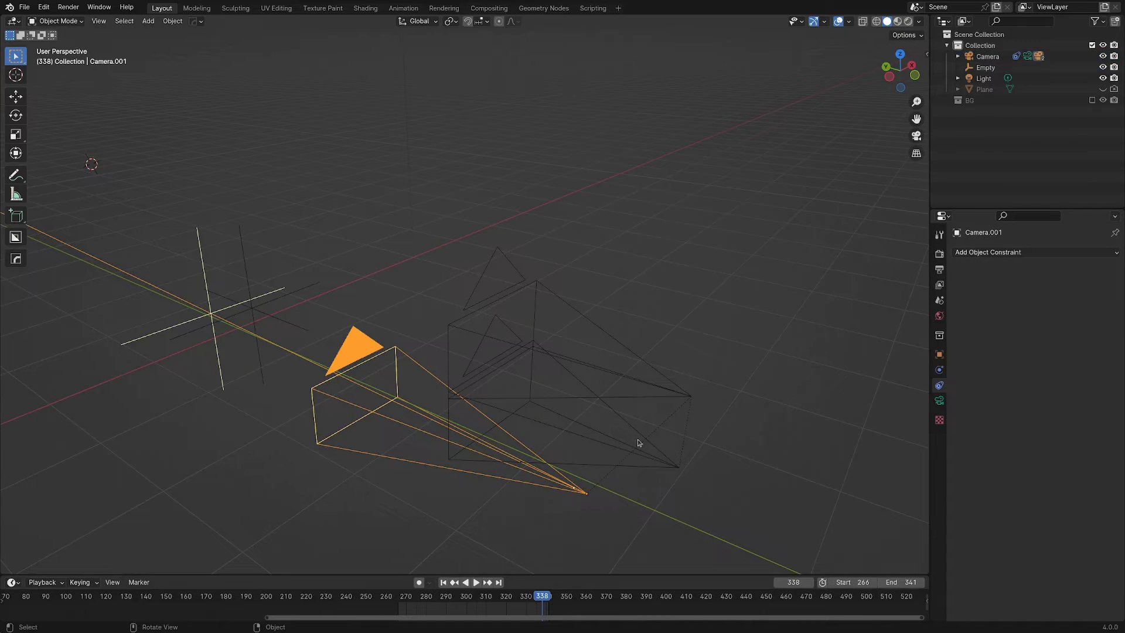
key(space)
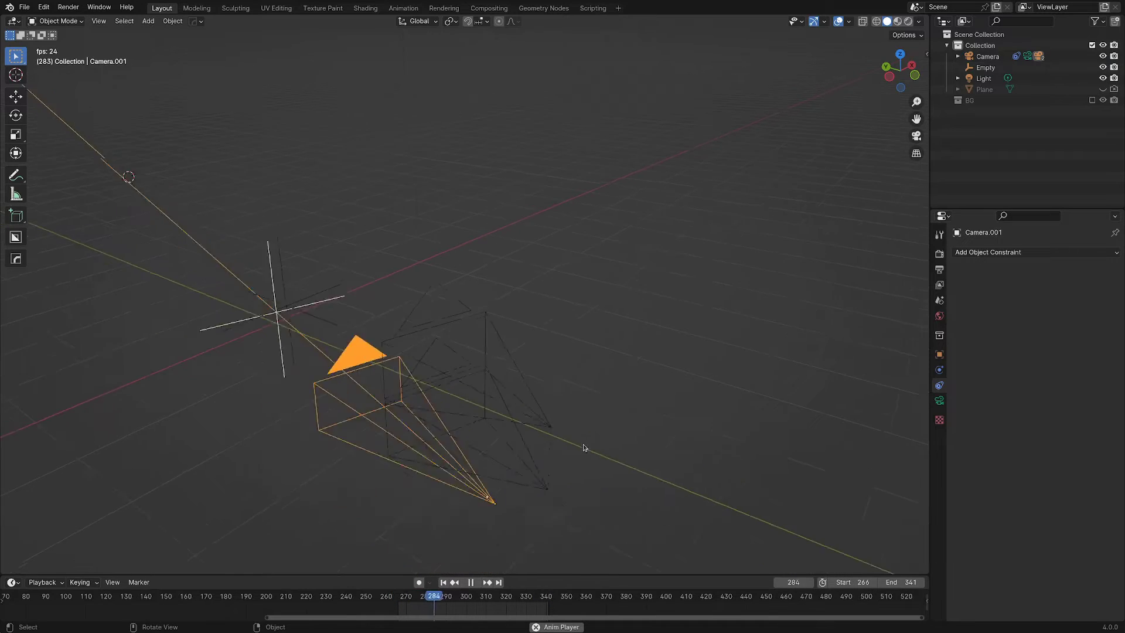
Step: Stop playback at frame 317 and pick Camera.001 from the overlapping cameras
key(space)
middle_drag(588, 395, 610, 384)
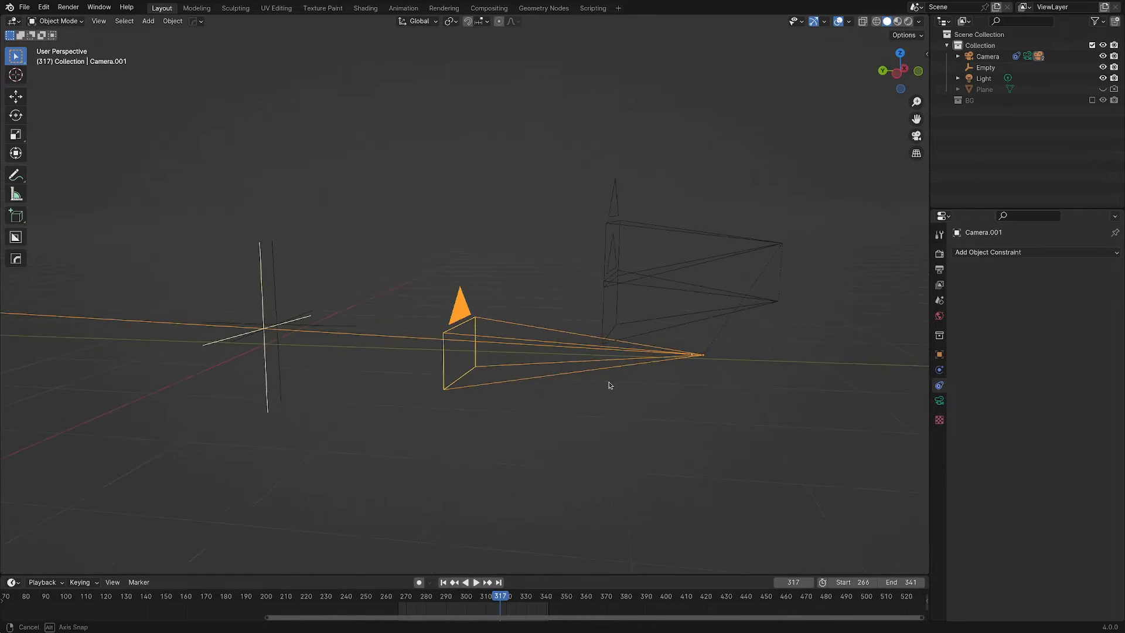
click(701, 321)
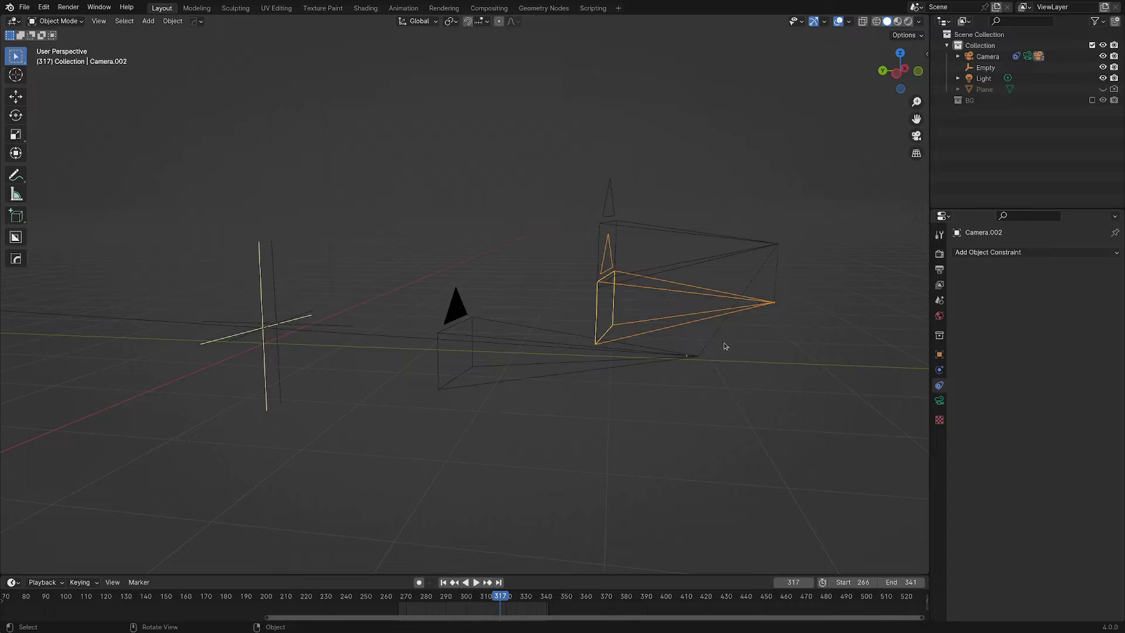
alt+click(714, 335)
click(712, 330)
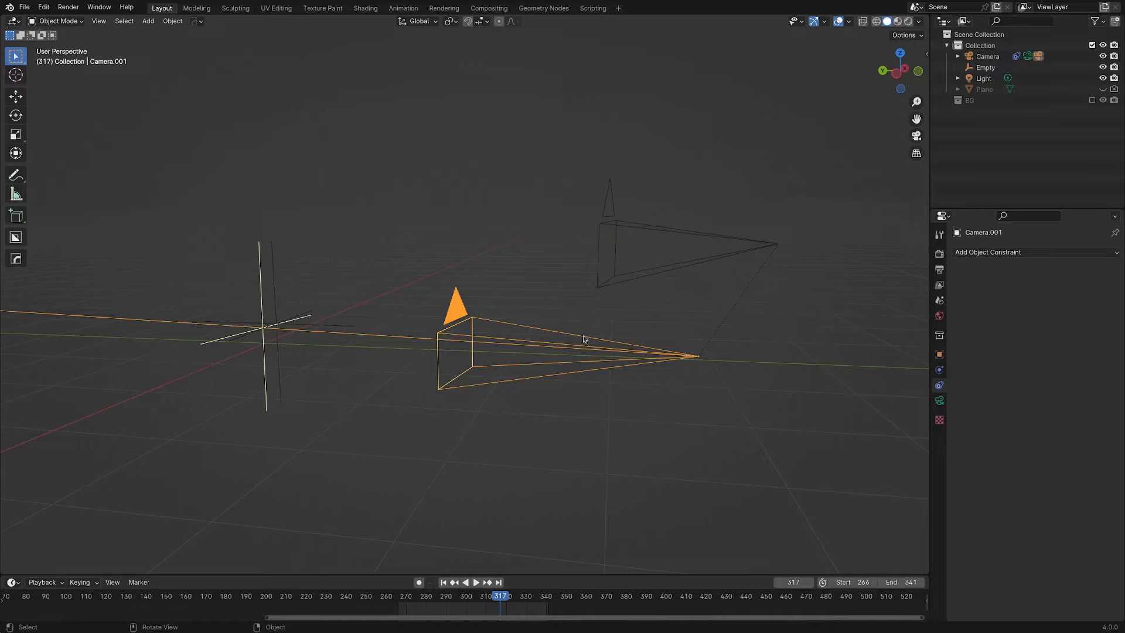
Step: Inspect the tracked Camera's Background Images settings in its camera data properties
click(671, 271)
click(939, 401)
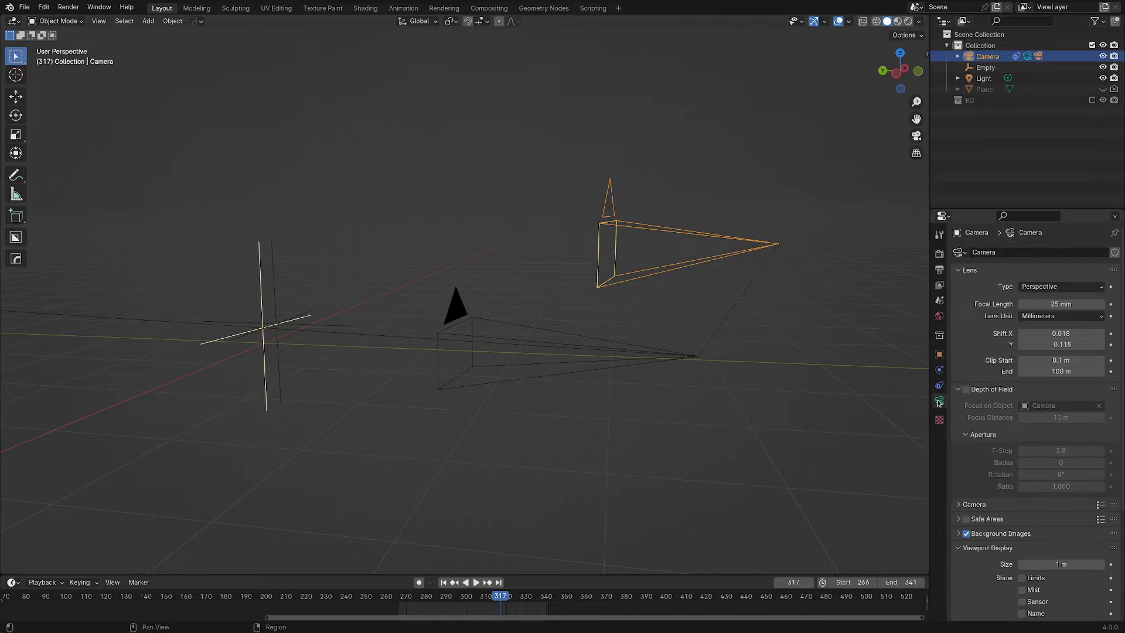
scroll(985, 497, down, 5)
click(959, 444)
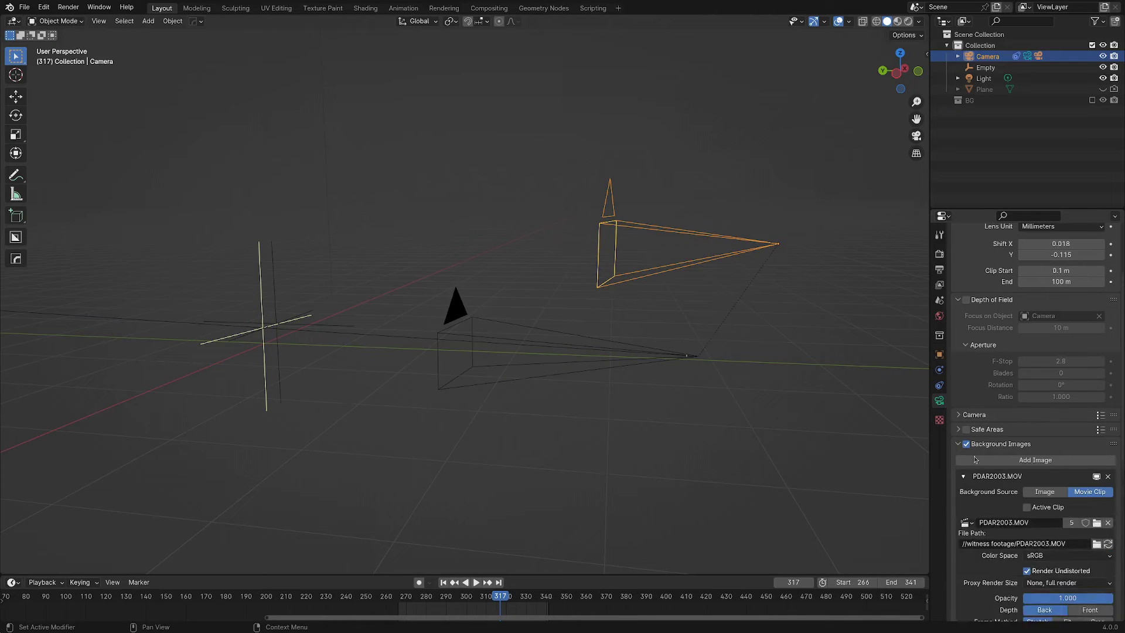
scroll(1023, 492, down, 4)
scroll(1048, 503, down, 4)
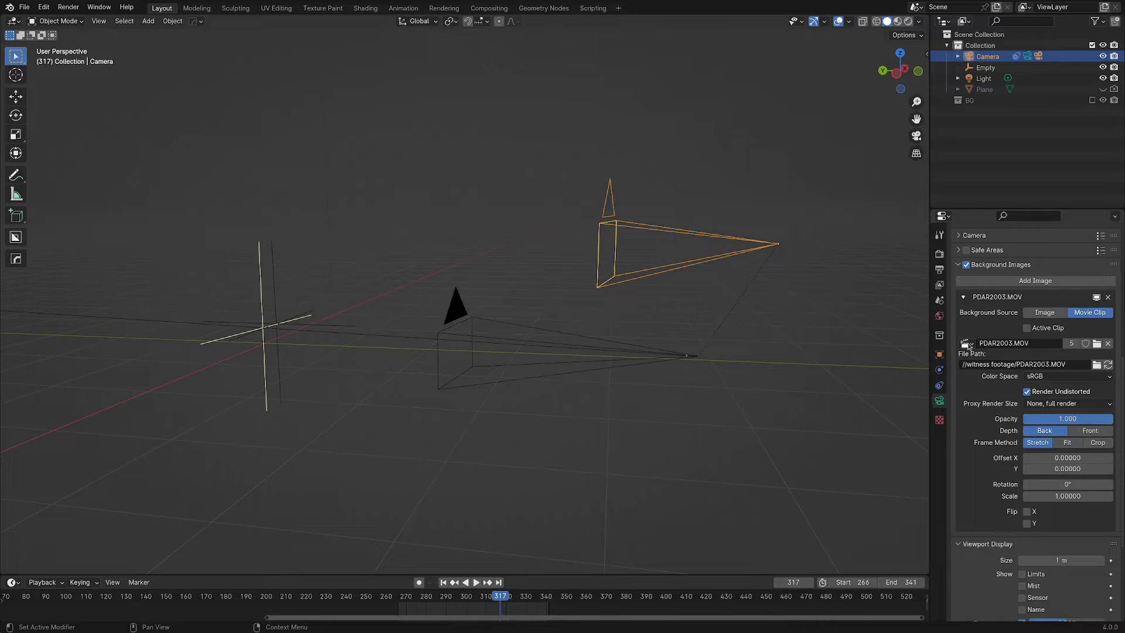
Step: Check Camera.001's background clip PKAS5513.MOV and look through Camera.001
click(688, 360)
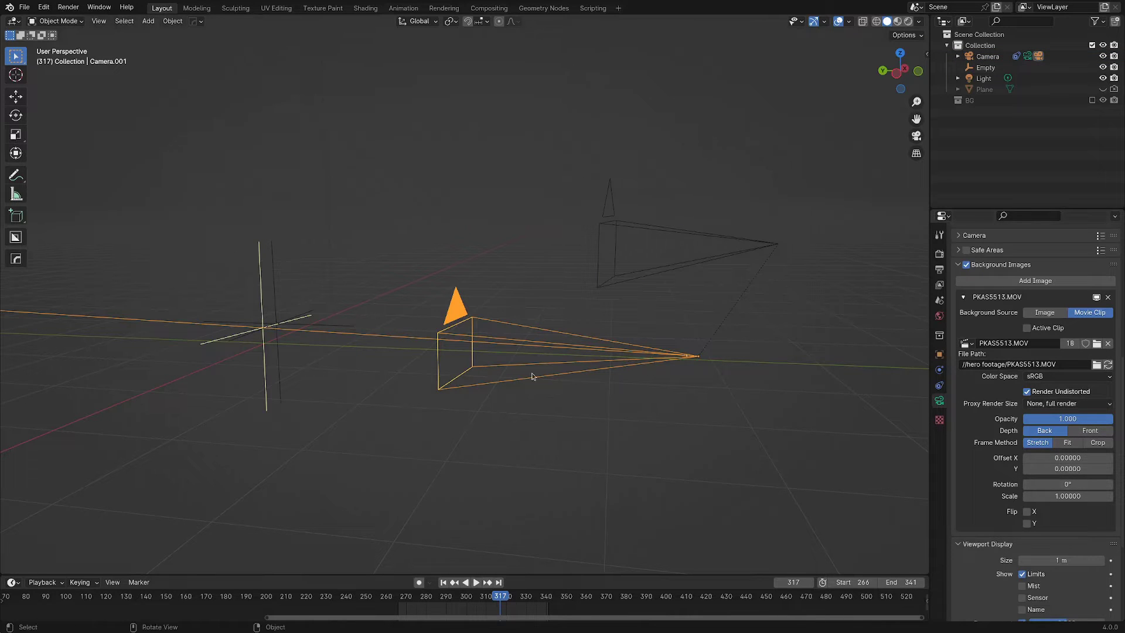
scroll(1036, 459, down, 1)
scroll(1036, 458, down, 1)
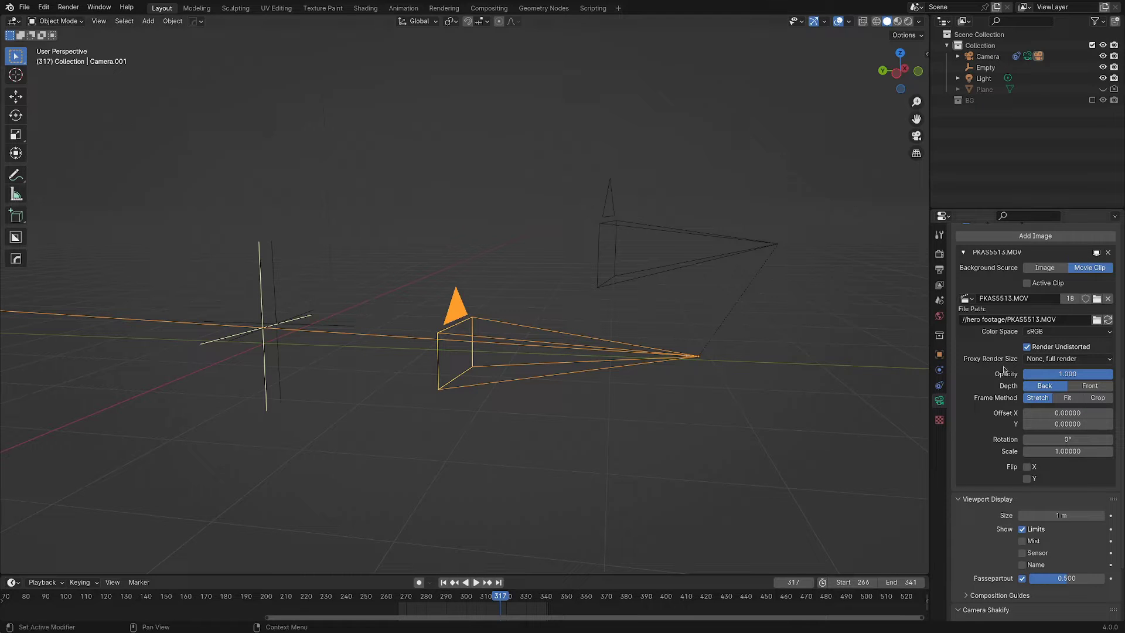
middle_drag(757, 416, 626, 391)
key(KP_0)
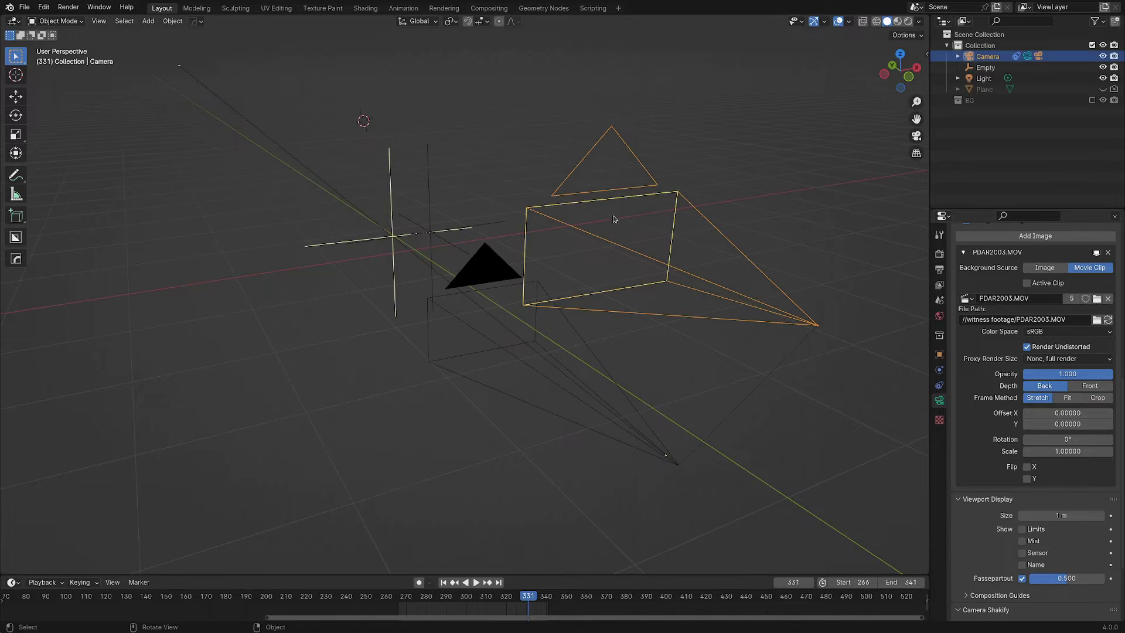
Step: Unhide the Plane and select it
key(alt+h)
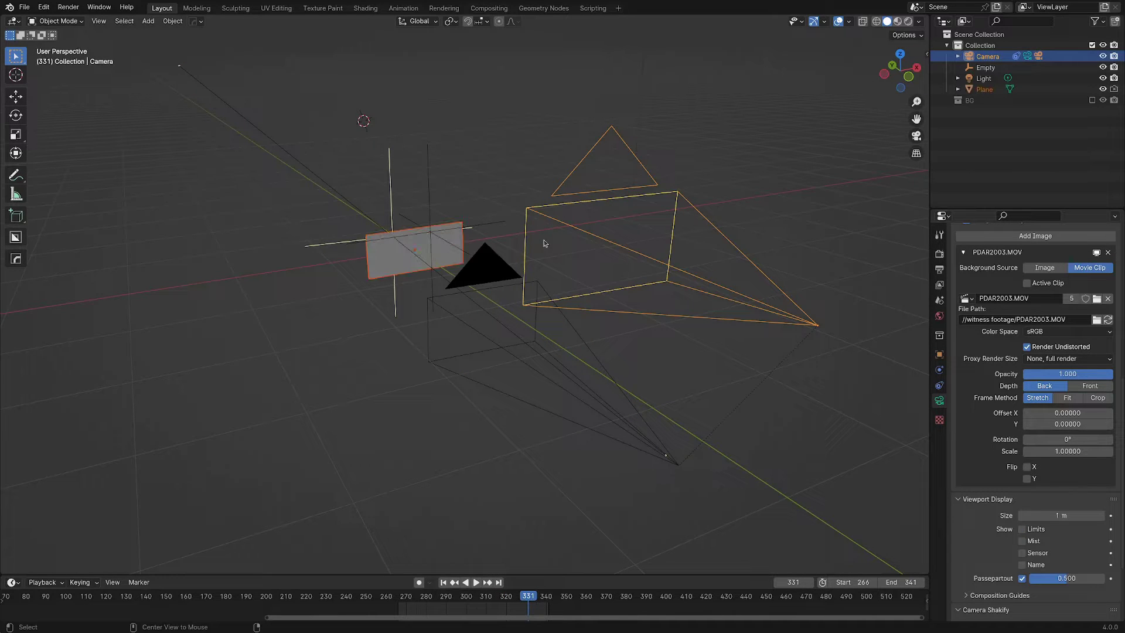
click(370, 270)
middle_drag(324, 287, 350, 282)
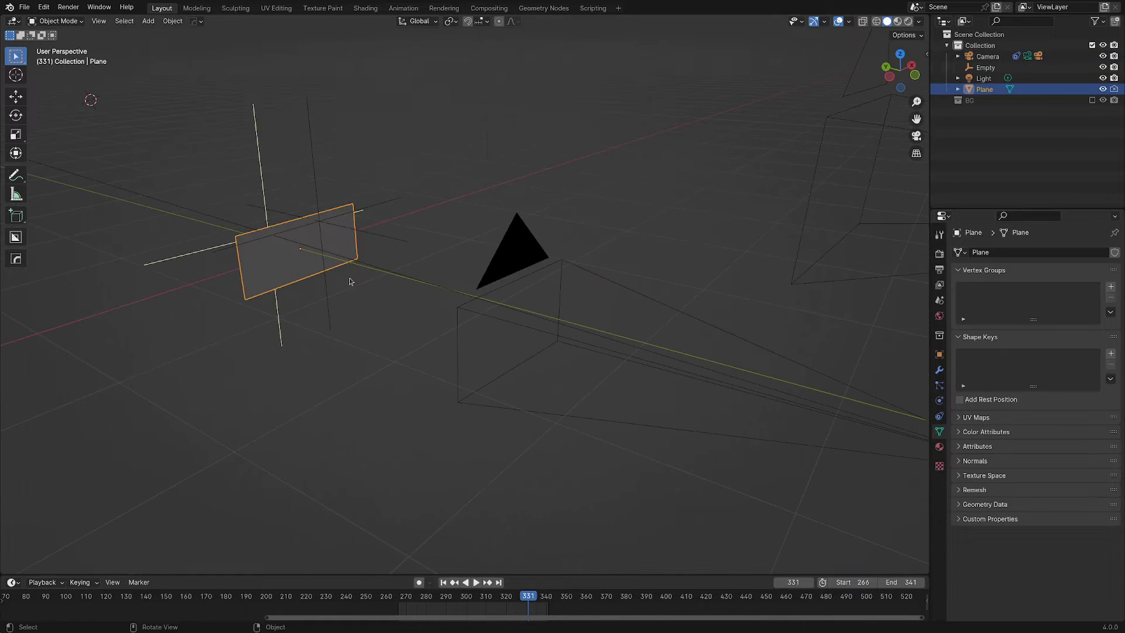
Step: Make the tracked Camera the active scene camera with Ctrl+Numpad 0
click(803, 243)
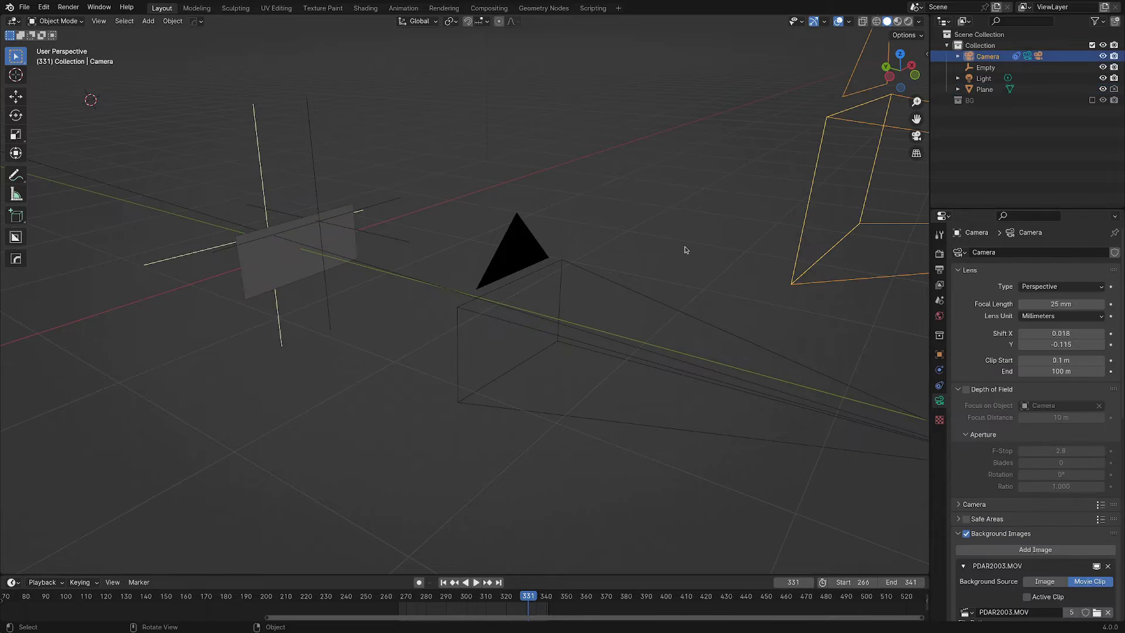
key(KP_0)
key(KP_0)
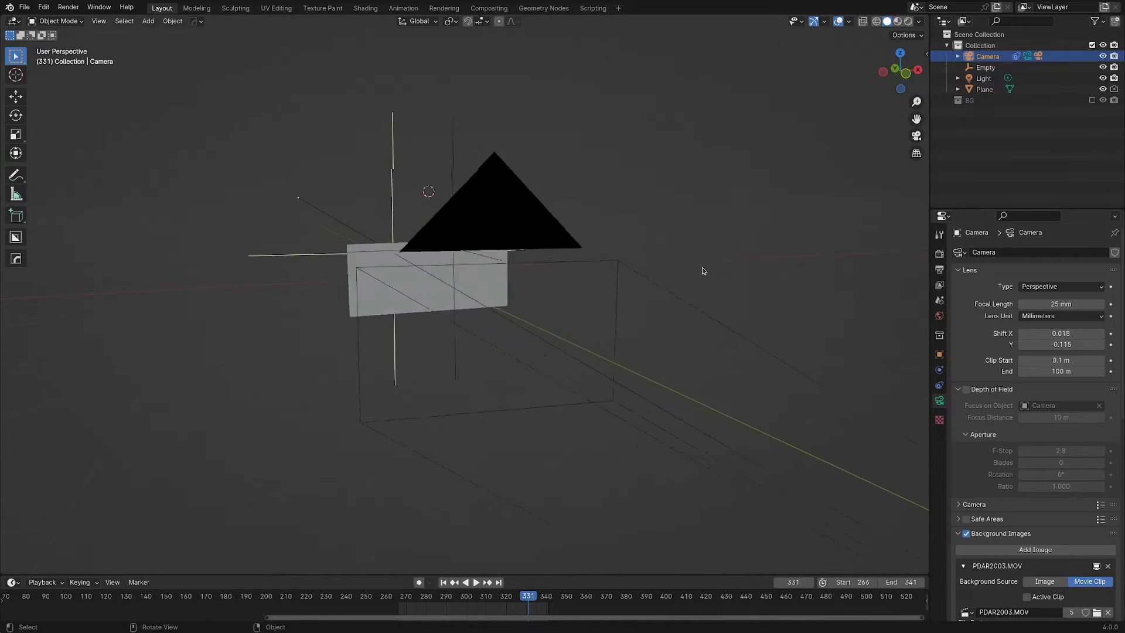
key(ctrl+KP_0)
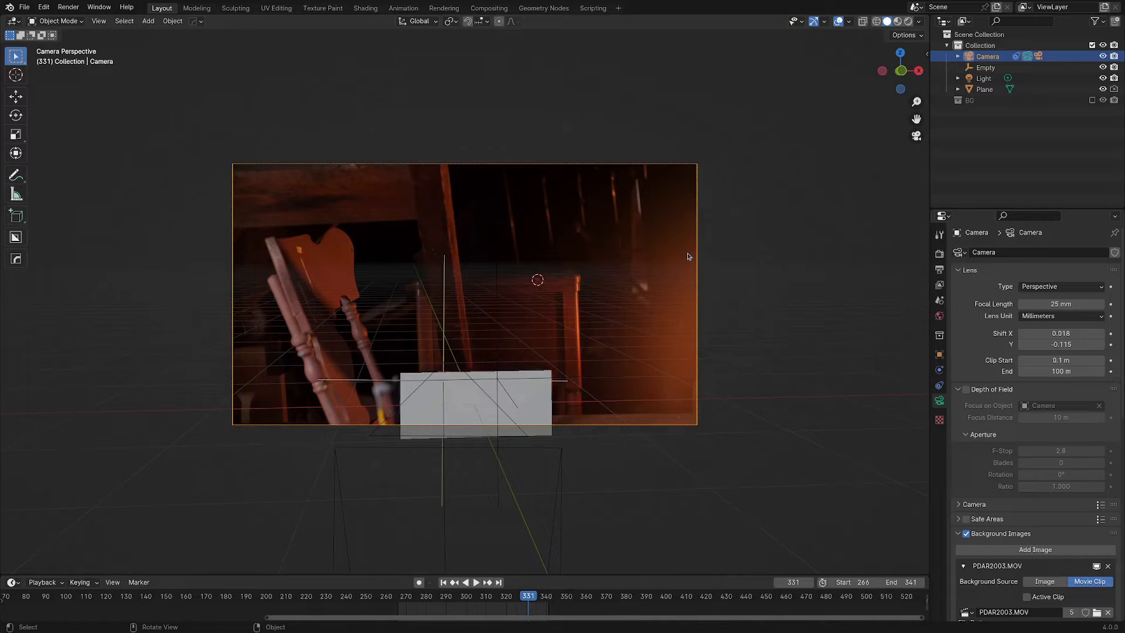
scroll(428, 359, up, 2)
scroll(428, 359, up, 3)
Step: Select the Empty, orbit out to view the whole setup, and reselect the tracked Camera
click(510, 364)
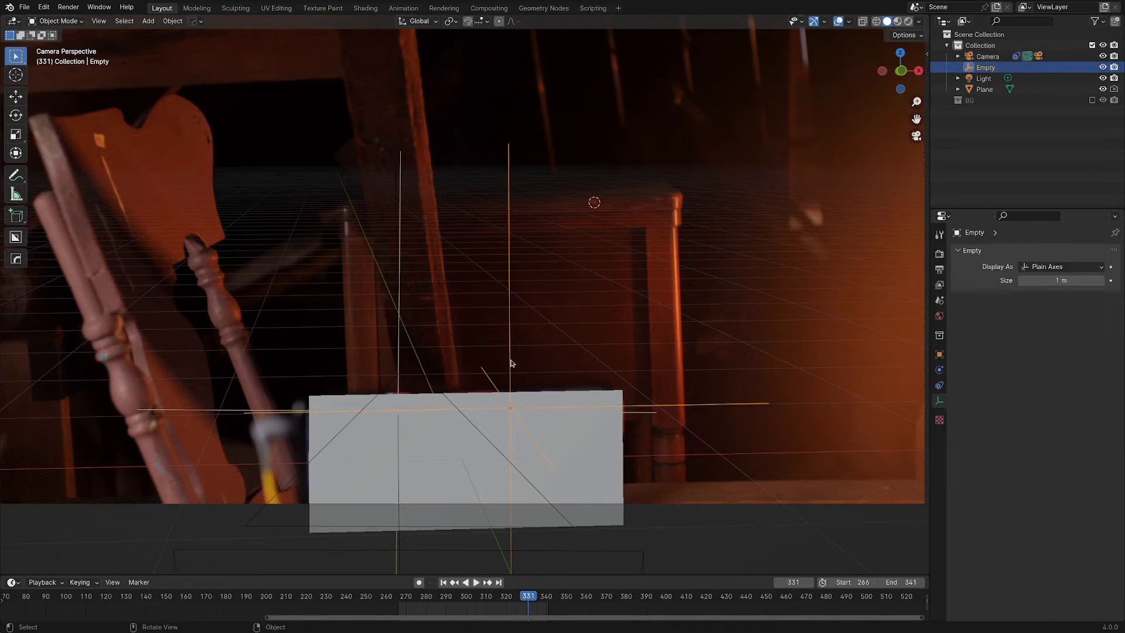
middle_drag(666, 203, 652, 277)
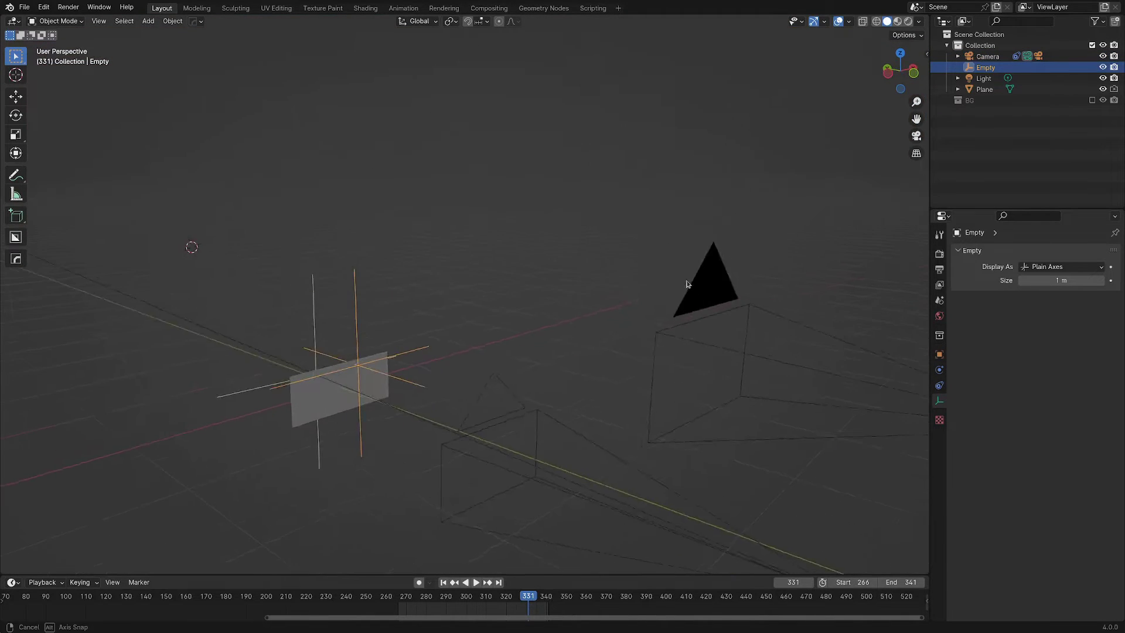
middle_drag(687, 285, 593, 300)
click(559, 306)
Step: Show the motion-tracking markers in the viewport overlays and look through the tracked camera
middle_drag(733, 65, 754, 47)
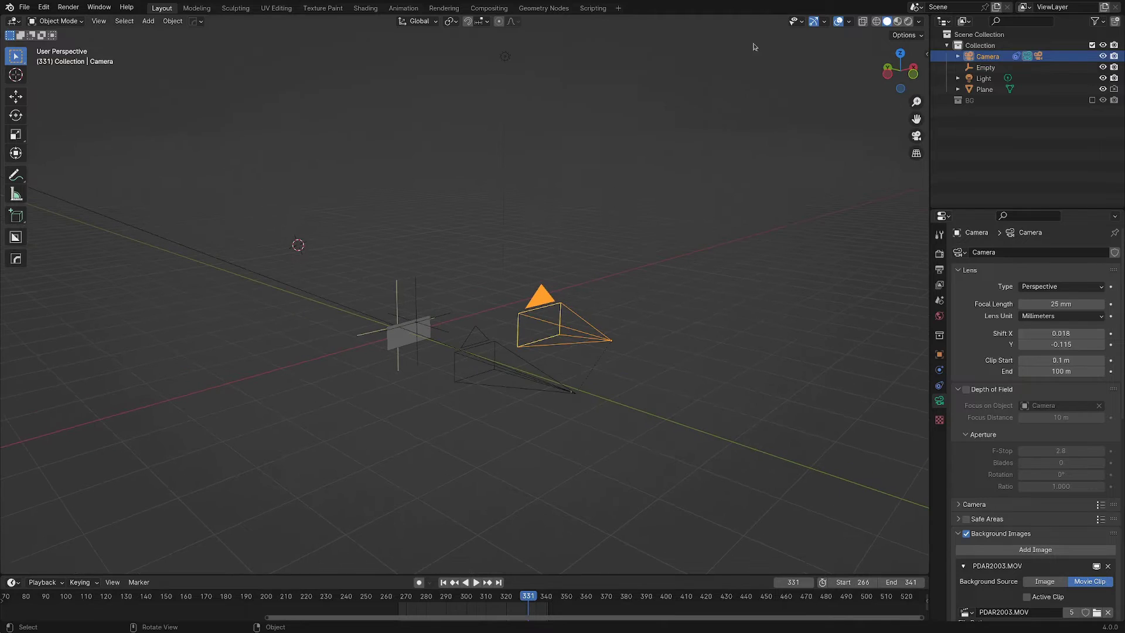
click(801, 21)
click(851, 22)
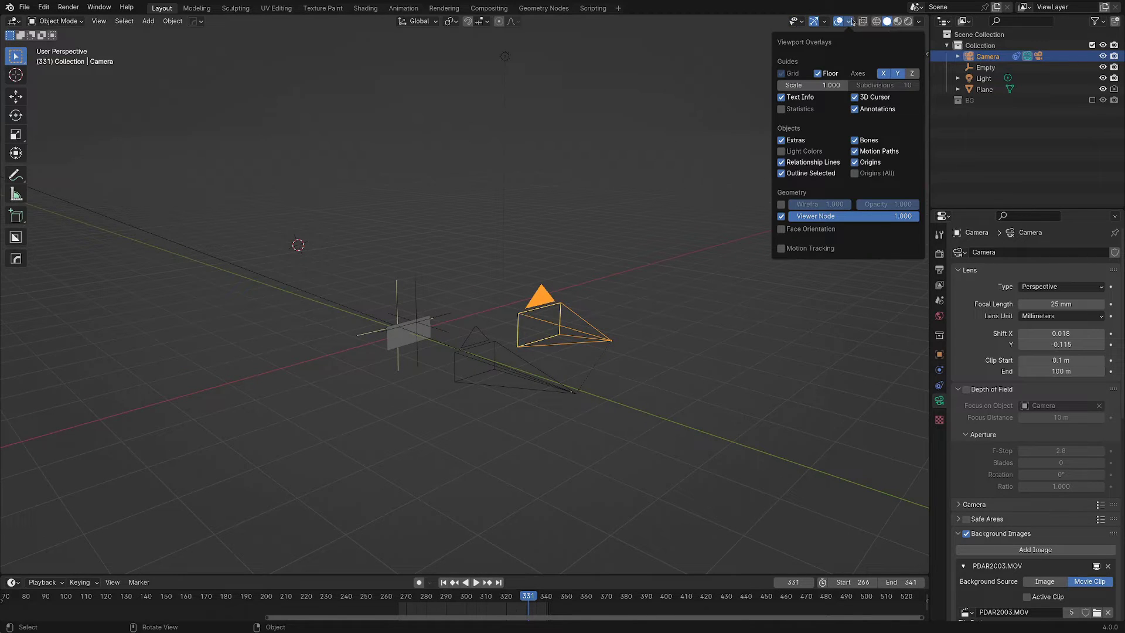
click(850, 22)
click(787, 252)
middle_drag(504, 360, 494, 258)
key(KP_0)
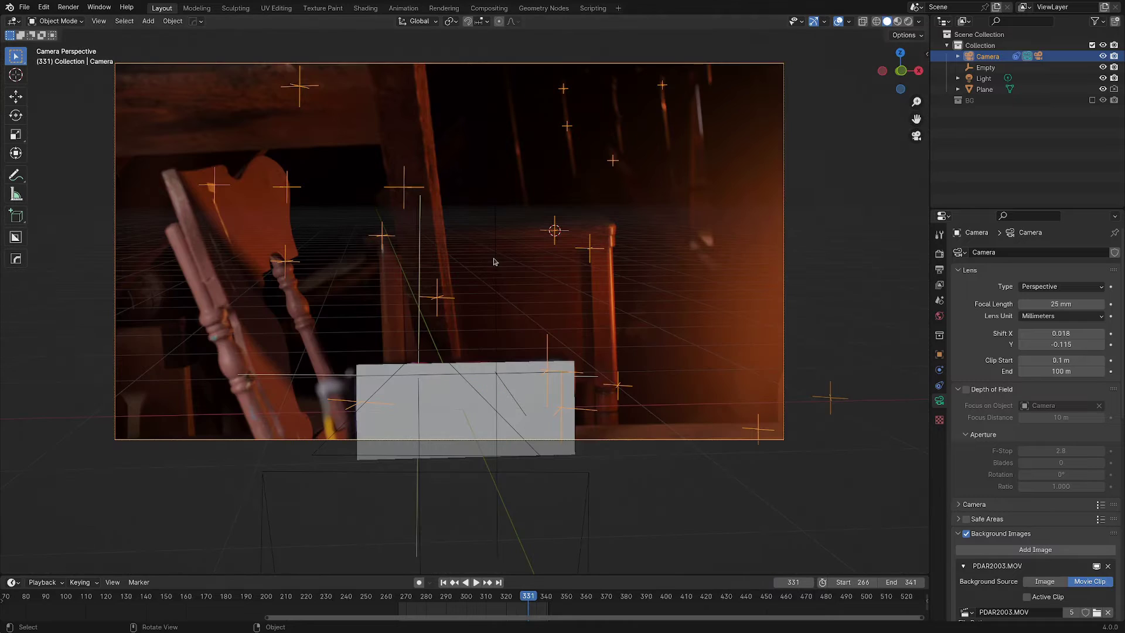
scroll(572, 452, up, 2)
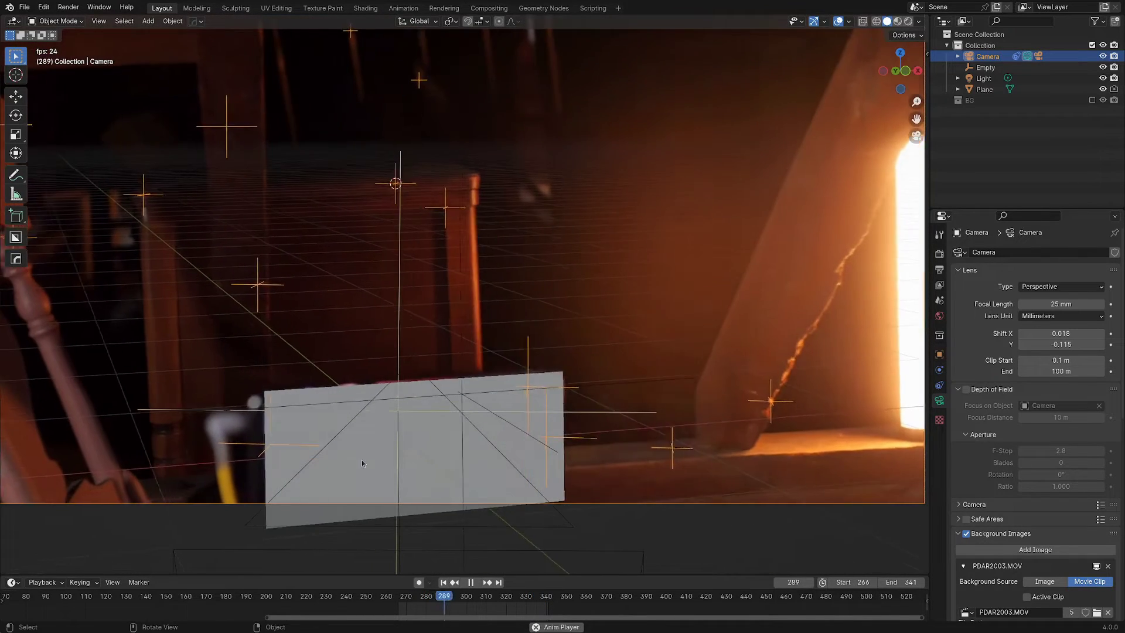
Step: Look through Camera.001 from about frame 266 and play to compare the Plane with the footage
click(346, 457)
middle_drag(346, 455, 370, 463)
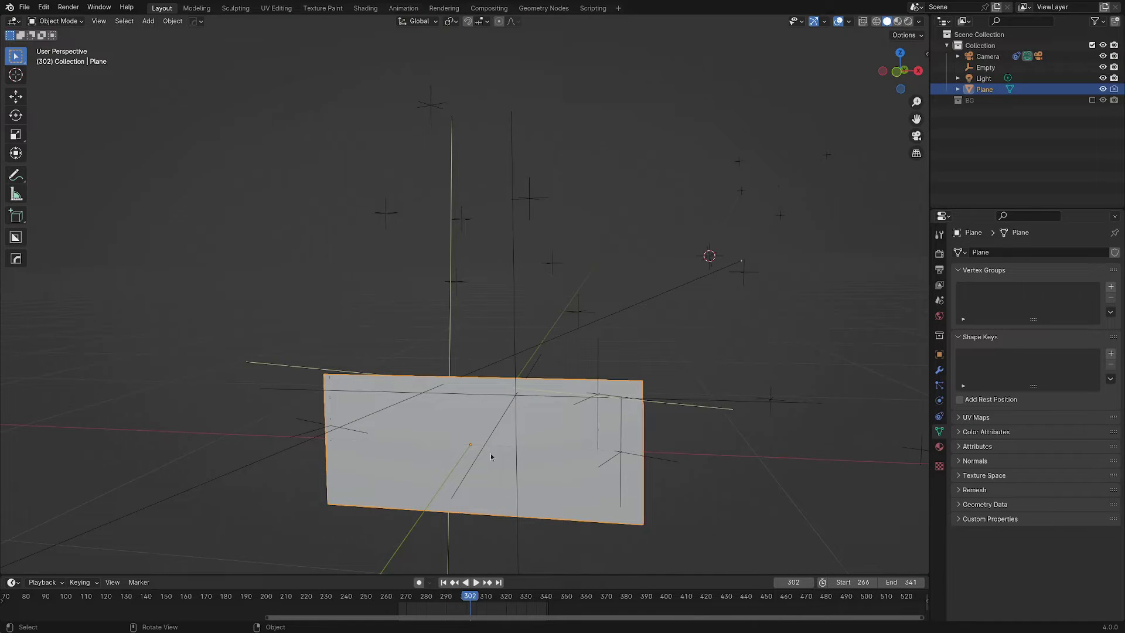
scroll(498, 454, down, 6)
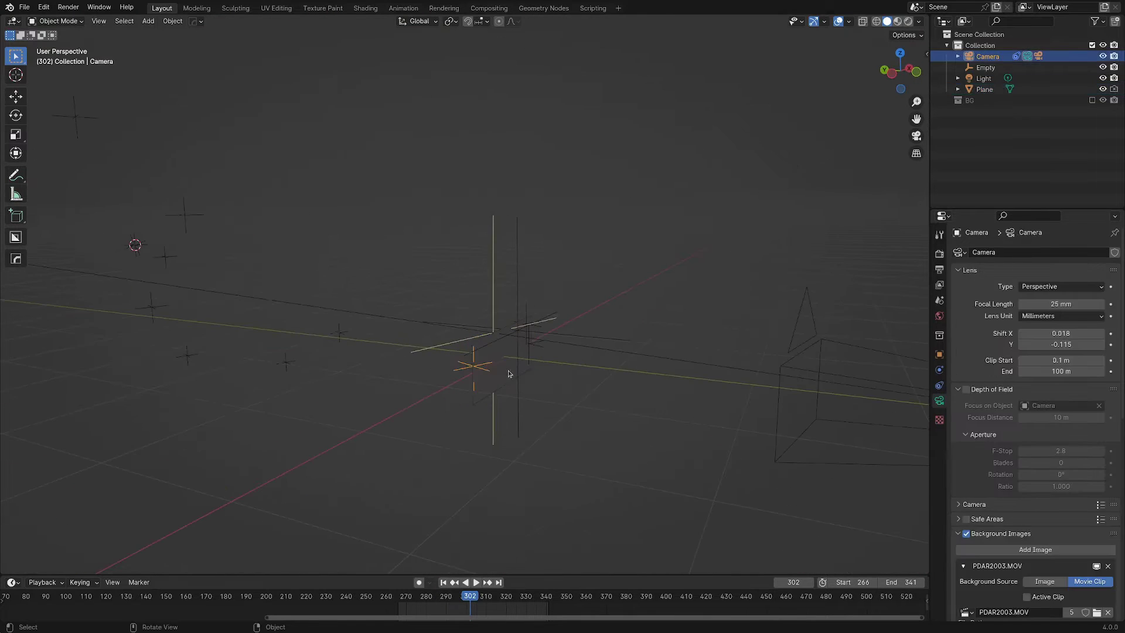
key(ctrl+z)
key(ctrl+shift+z)
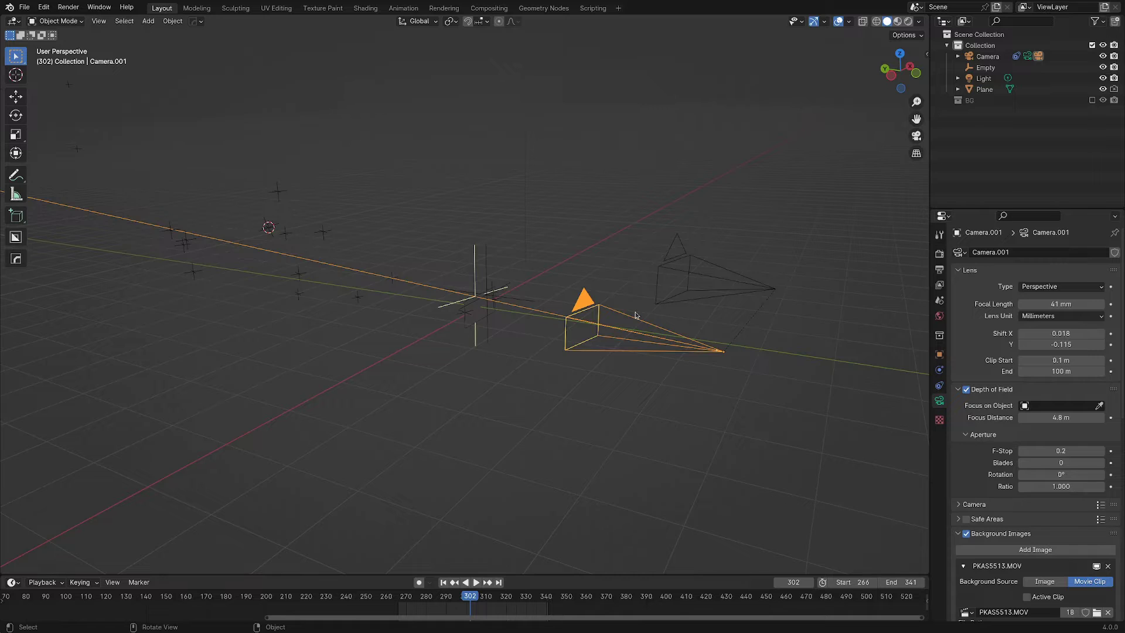
key(ctrl+KP_0)
scroll(534, 234, up, 3)
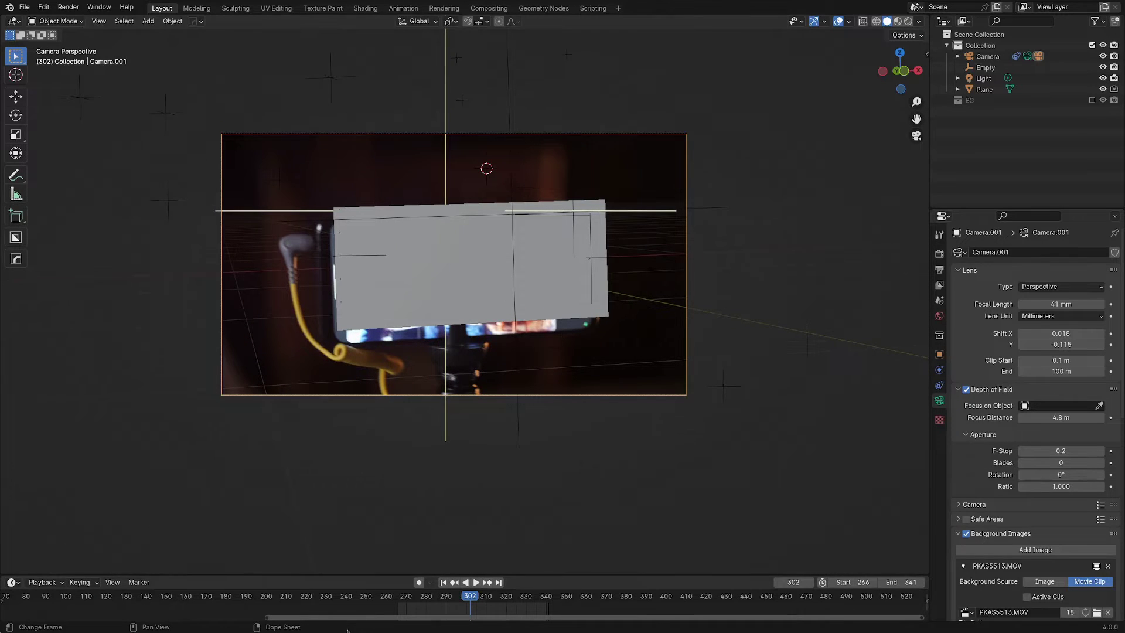
click(397, 600)
key(space)
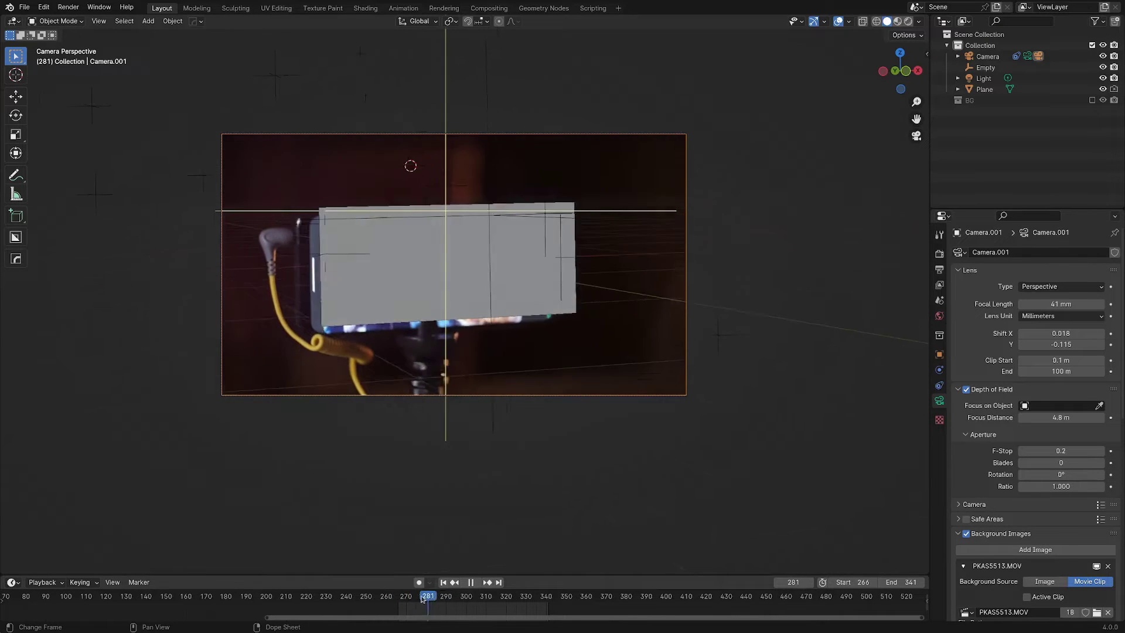
scroll(470, 363, up, 4)
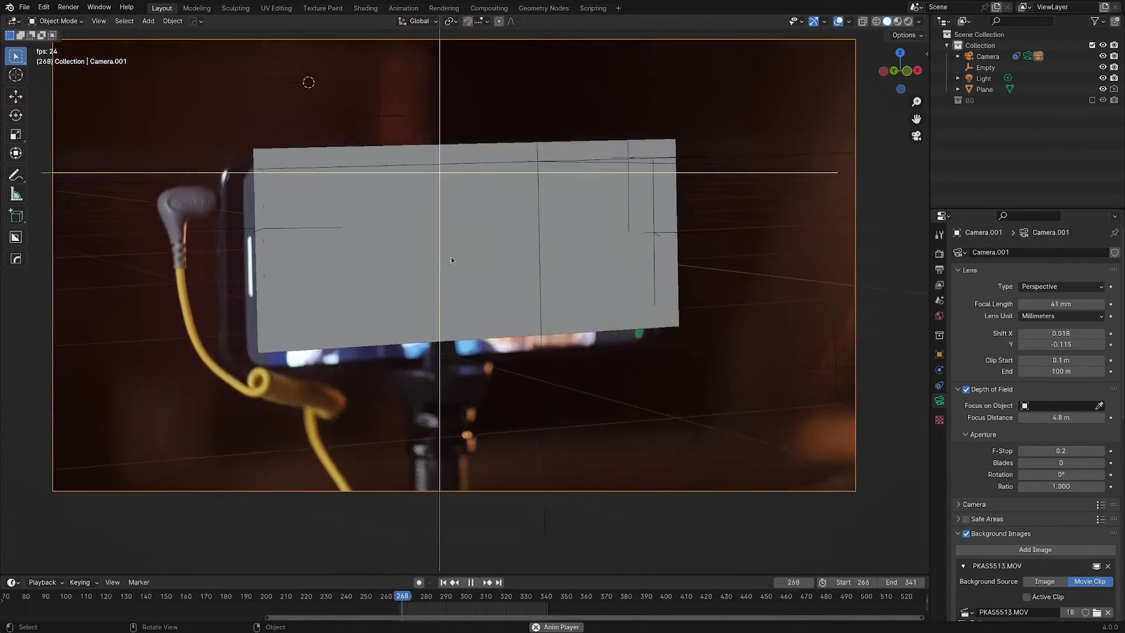
scroll(617, 282, down, 3)
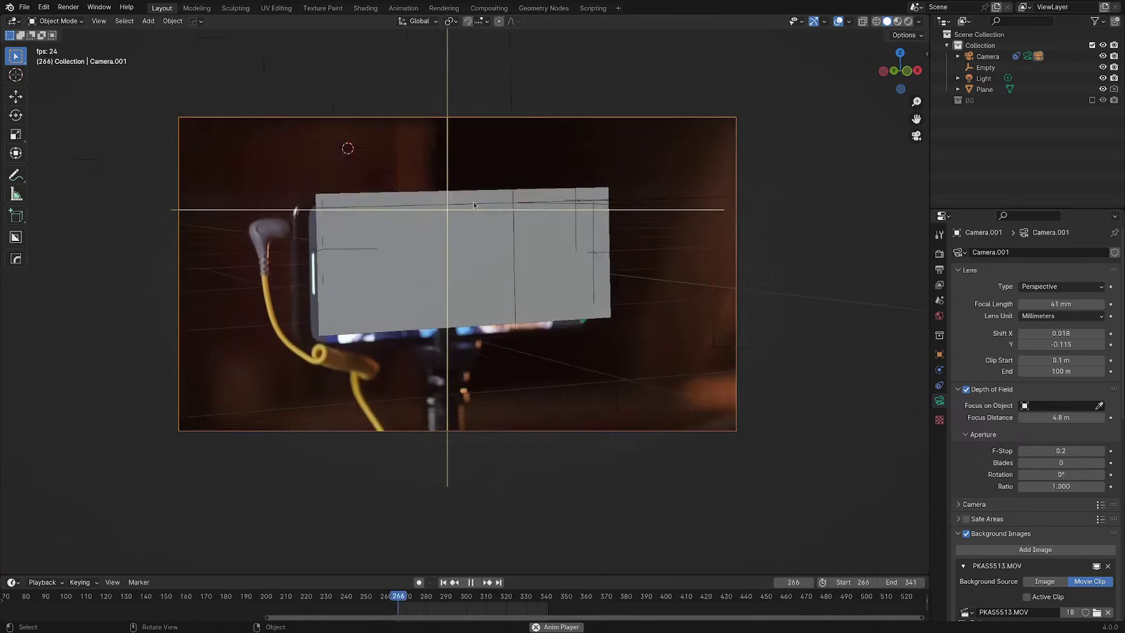
Step: Select the witness camera and play its PDAR2003.MOV footage through its view
middle_drag(617, 279, 621, 187)
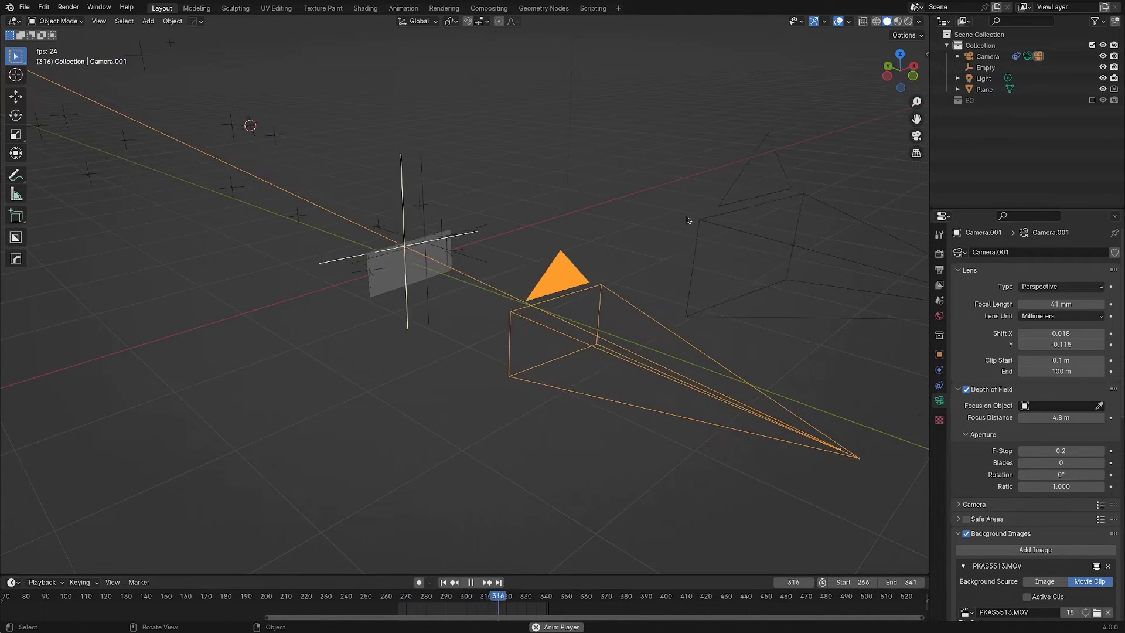
shift+click(737, 208)
middle_drag(732, 205, 621, 281)
scroll(621, 281, down, 5)
key(space)
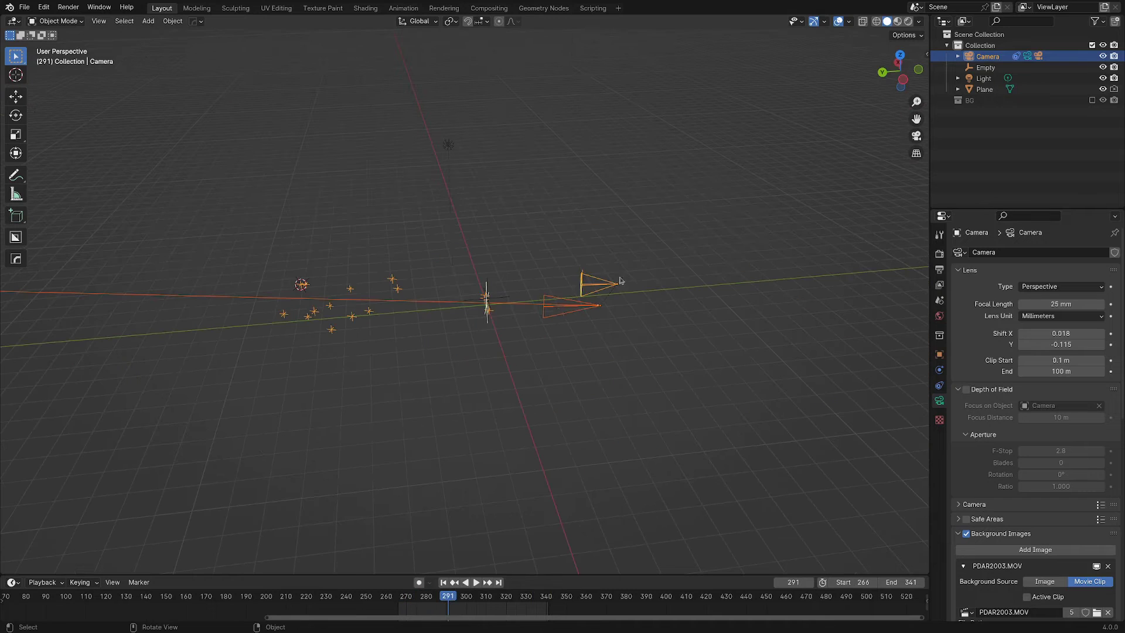
middle_drag(269, 312, 353, 268)
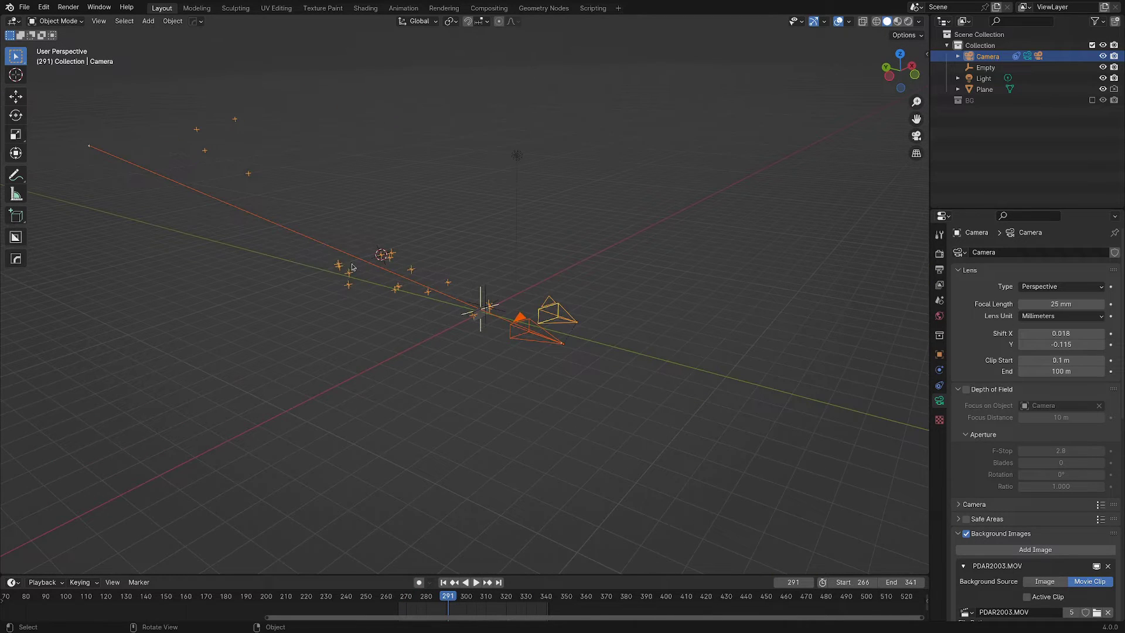
key(KP_0)
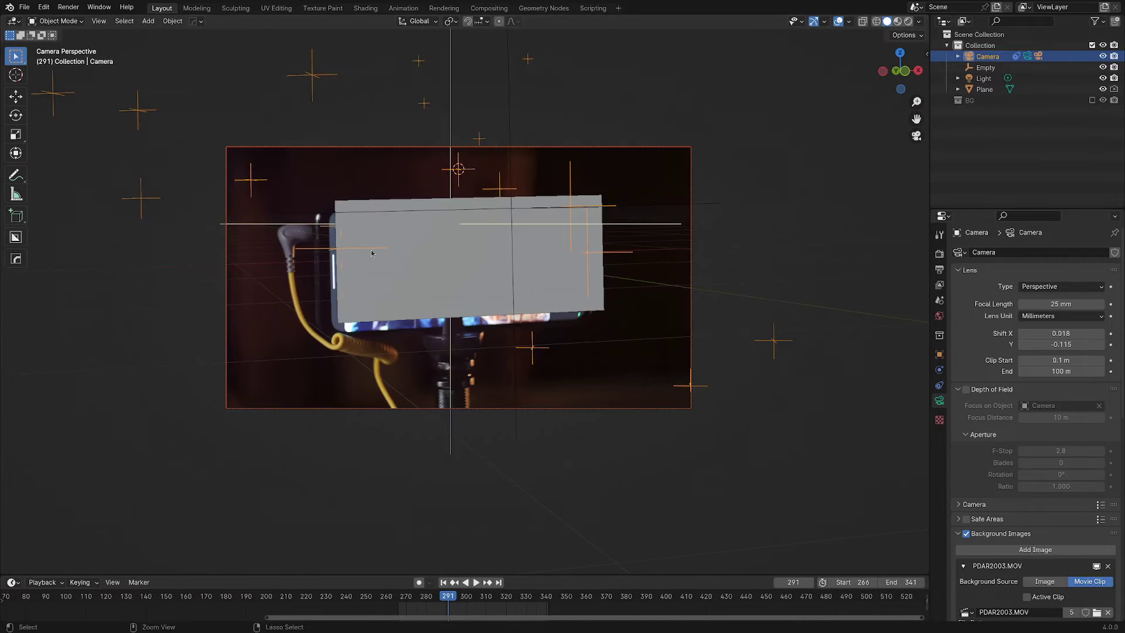
key(space)
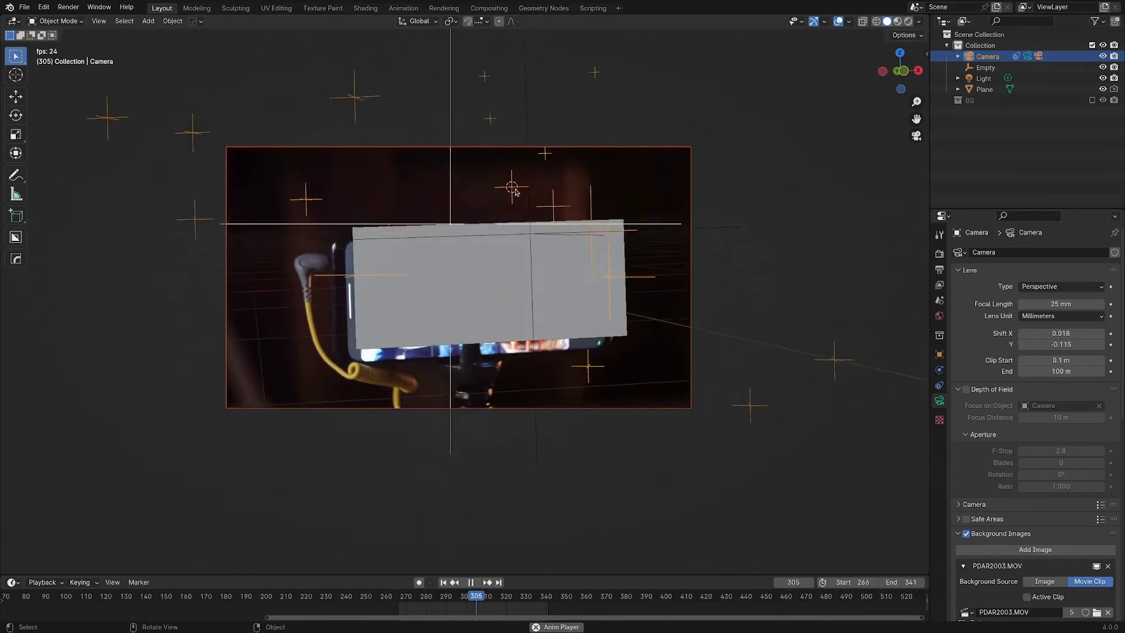
key(space)
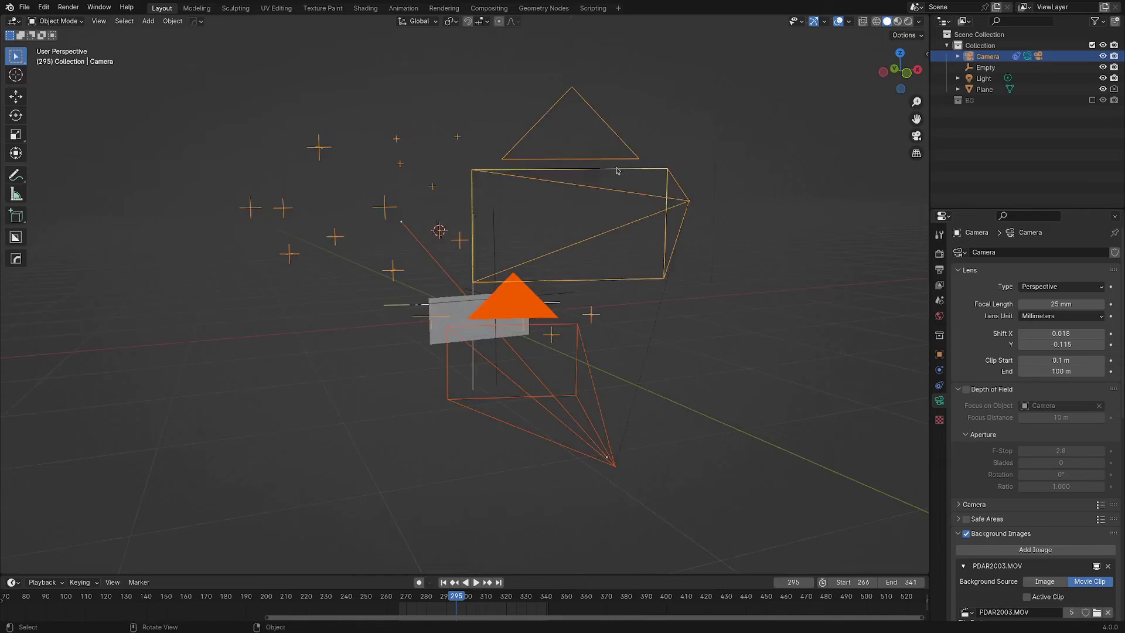
Step: Apply the MFT sensor preset to Camera.001, giving a horizontal 17.3 mm sensor width
middle_drag(705, 336, 581, 330)
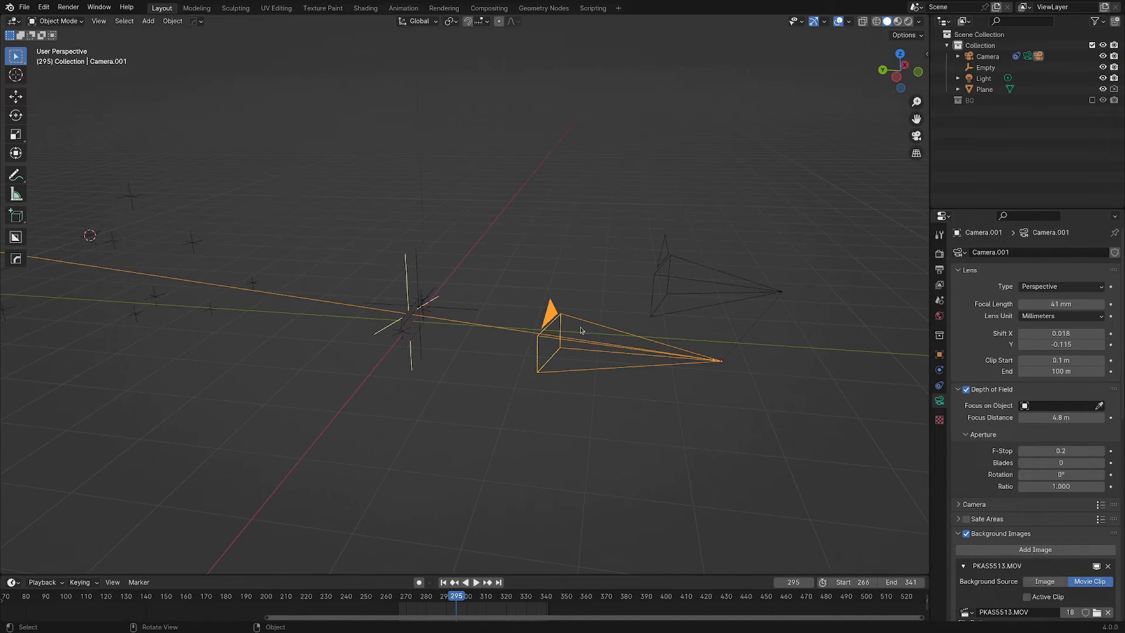
shift+middle_drag(718, 309, 618, 289)
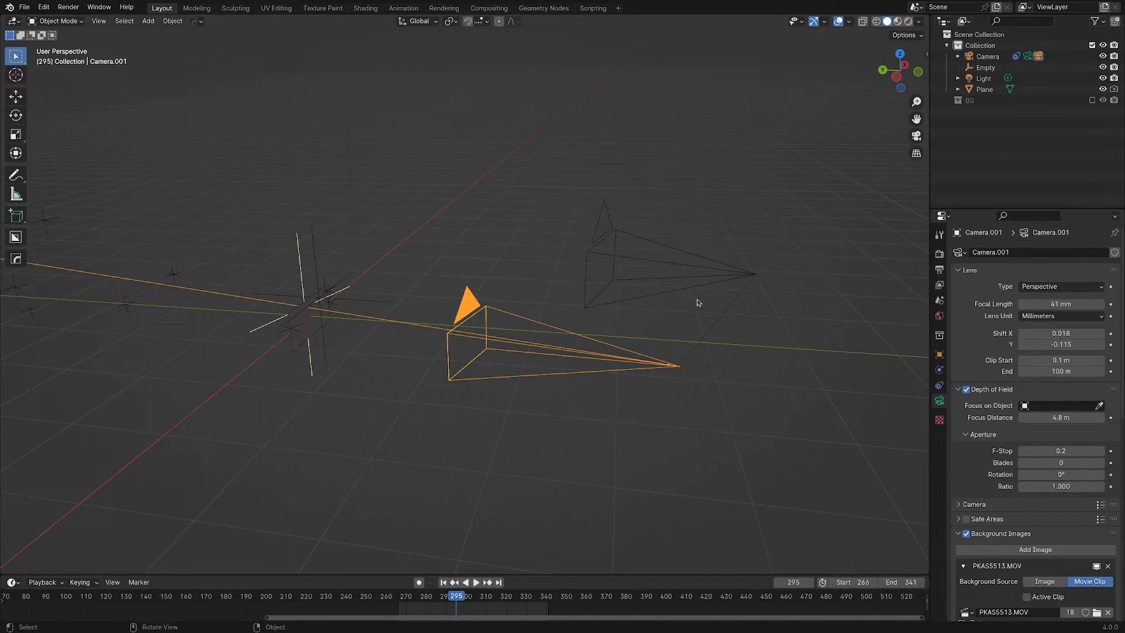
shift+middle_drag(698, 302, 582, 312)
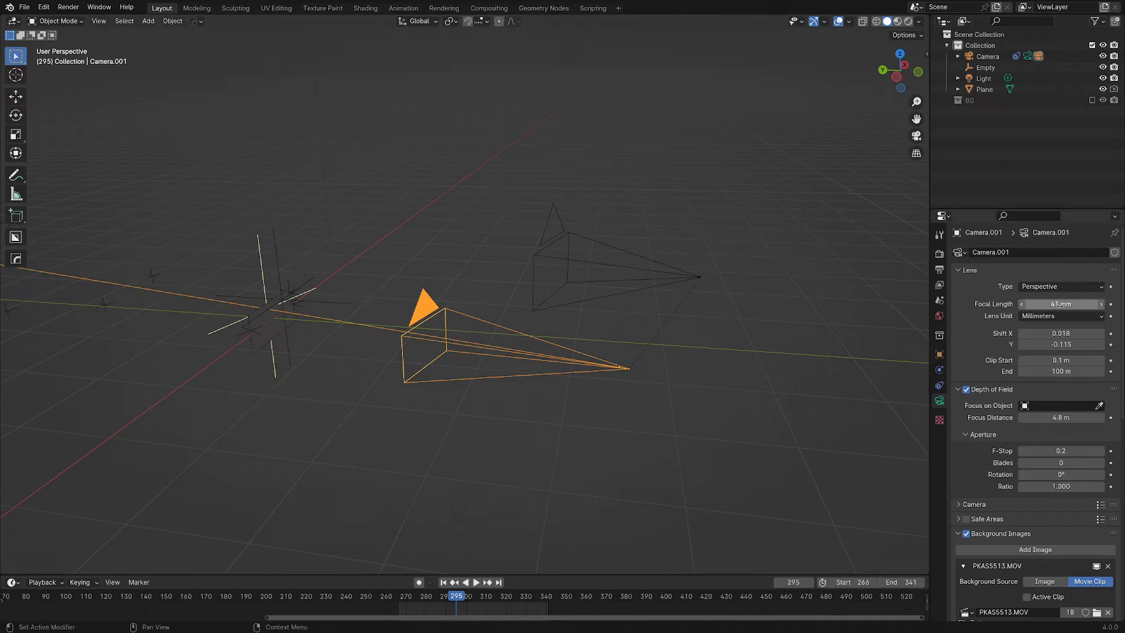
middle_drag(551, 402, 541, 355)
click(963, 504)
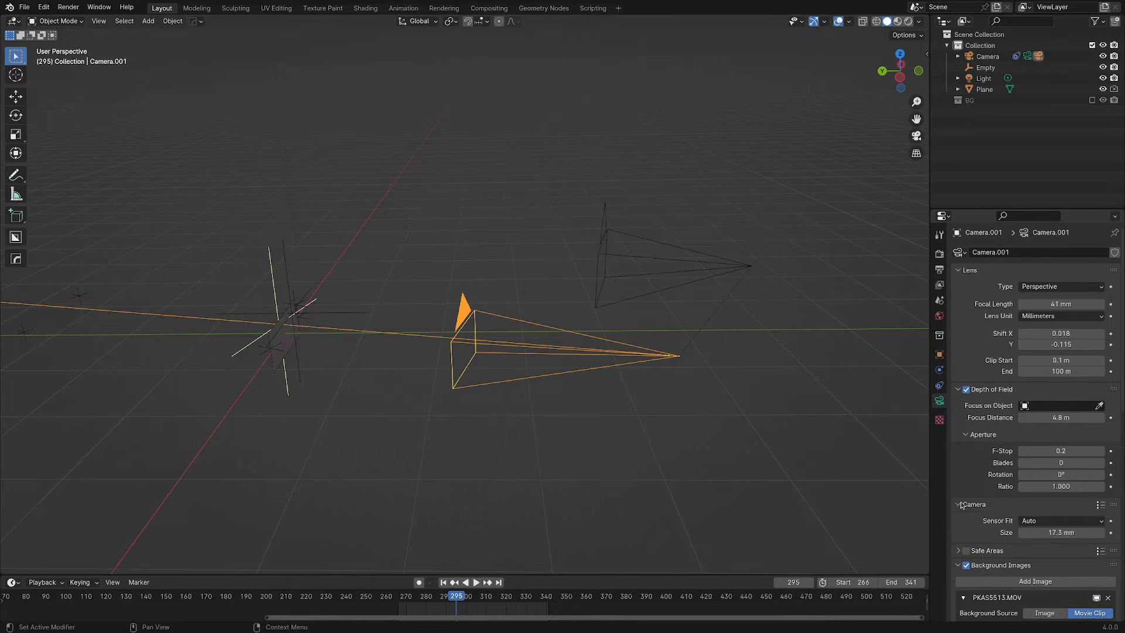
scroll(1043, 499, down, 1)
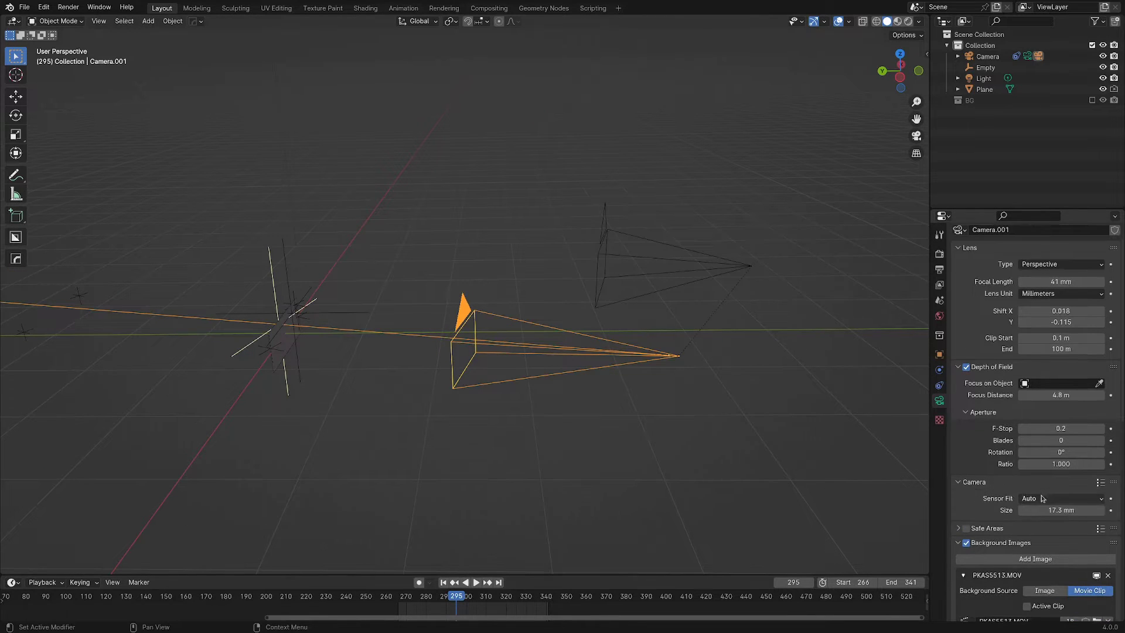
click(1099, 483)
click(1067, 399)
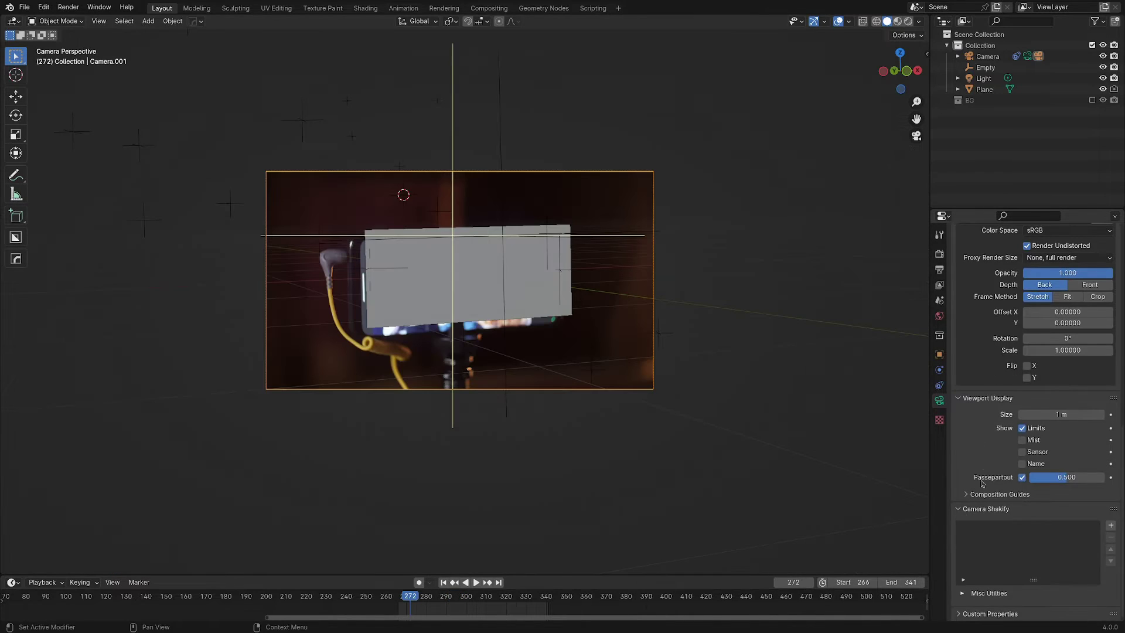
Step: Orbit around Camera.001 and the phone plane to inspect them from several angles
scroll(983, 428, up, 8)
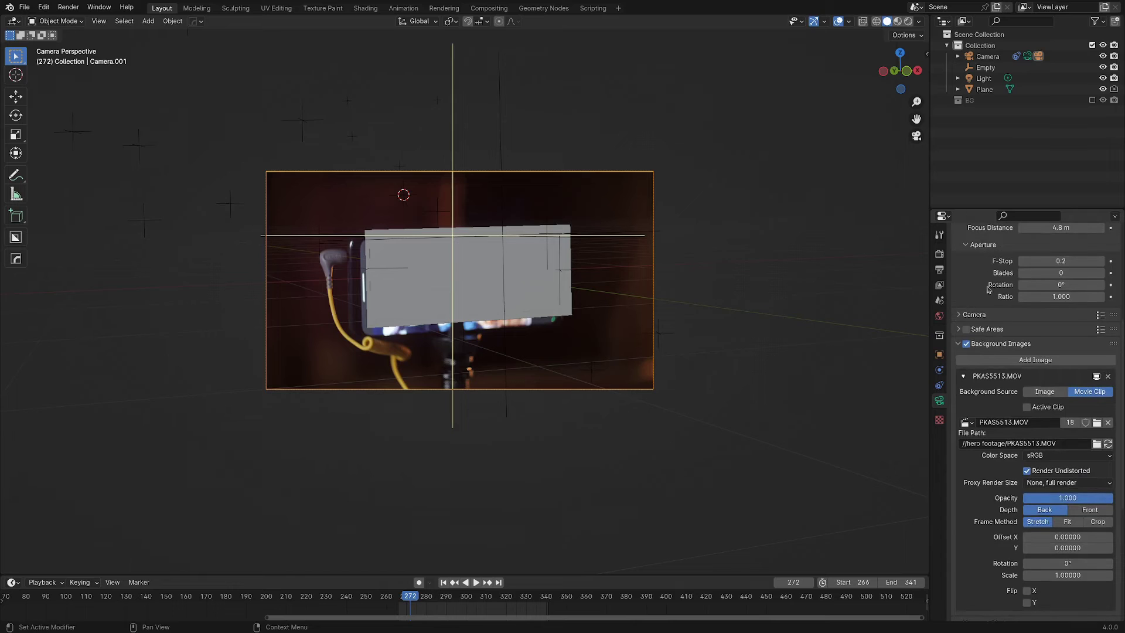
scroll(992, 302, up, 5)
mouse_move(645, 281)
middle_down()
mouse_move(572, 307)
mouse_move(653, 289)
middle_up()
mouse_move(324, 303)
middle_down()
mouse_move(371, 317)
mouse_move(259, 314)
mouse_move(314, 312)
middle_up()
middle_drag(409, 283, 486, 286)
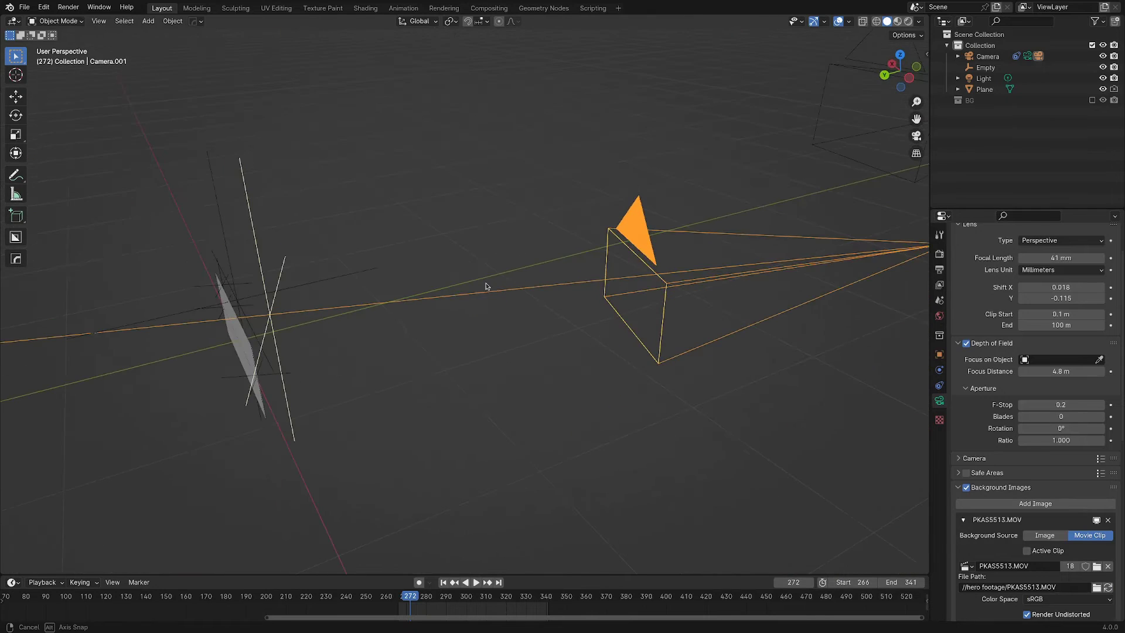
middle_drag(276, 319, 324, 327)
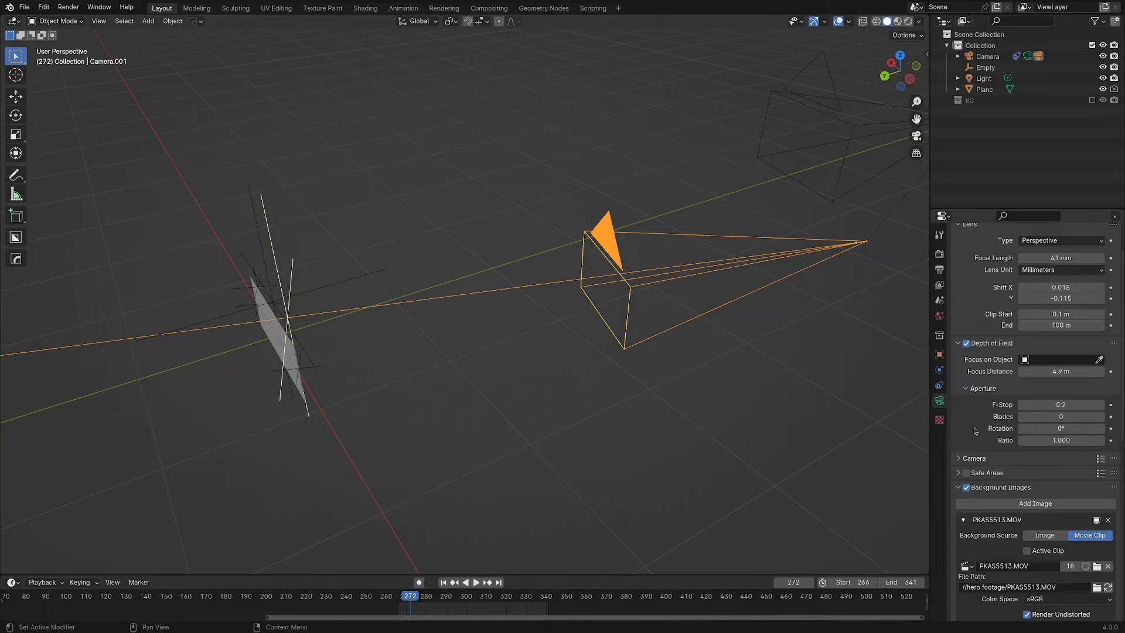
scroll(974, 428, down, 6)
Step: Collapse Camera.001's Background Images panel and briefly play the camera animation
click(958, 331)
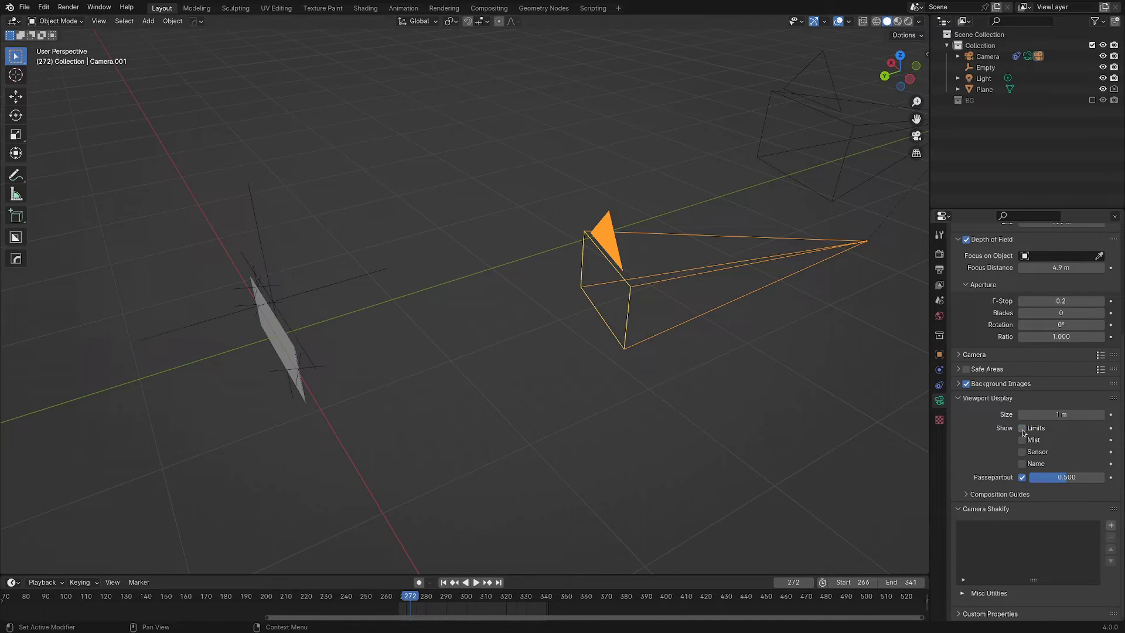
middle_drag(489, 294, 373, 358)
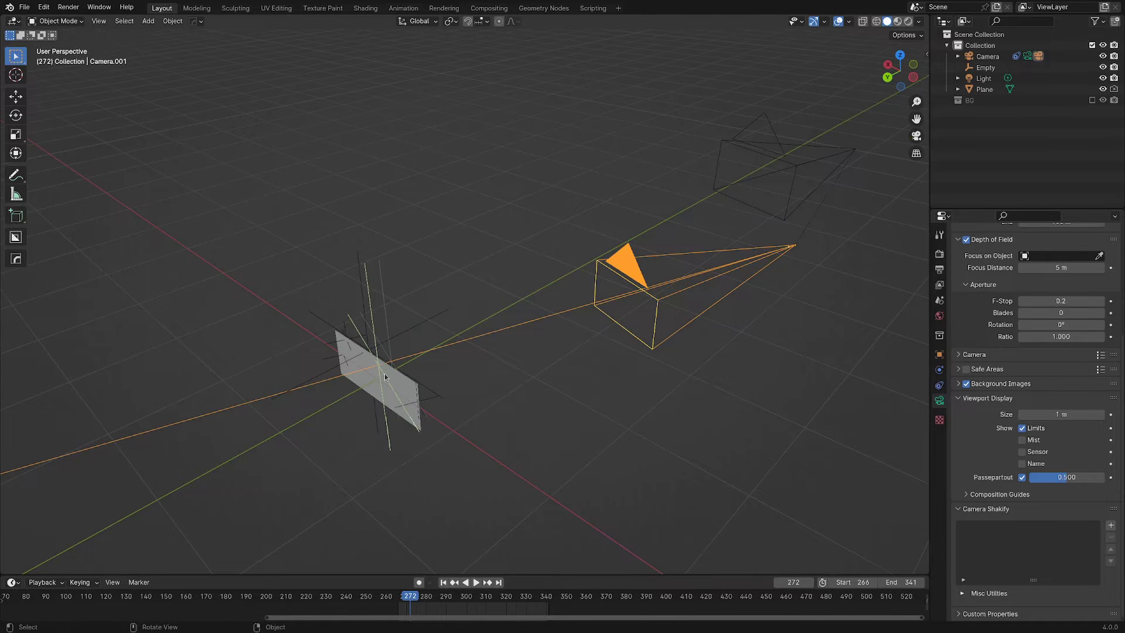
middle_drag(385, 377, 421, 416)
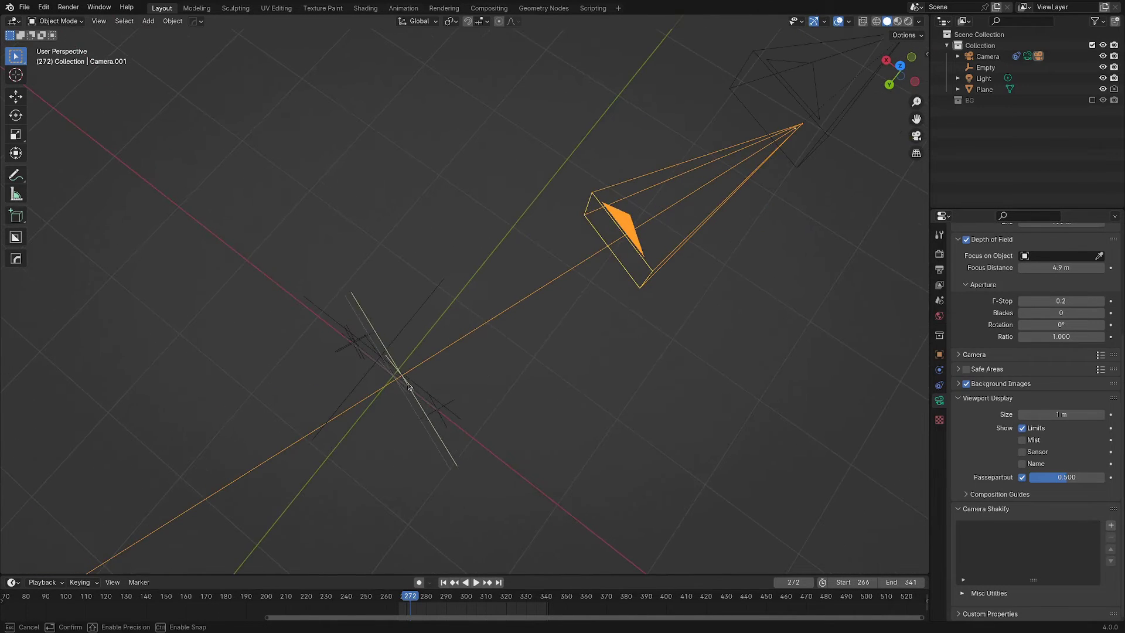
key(space)
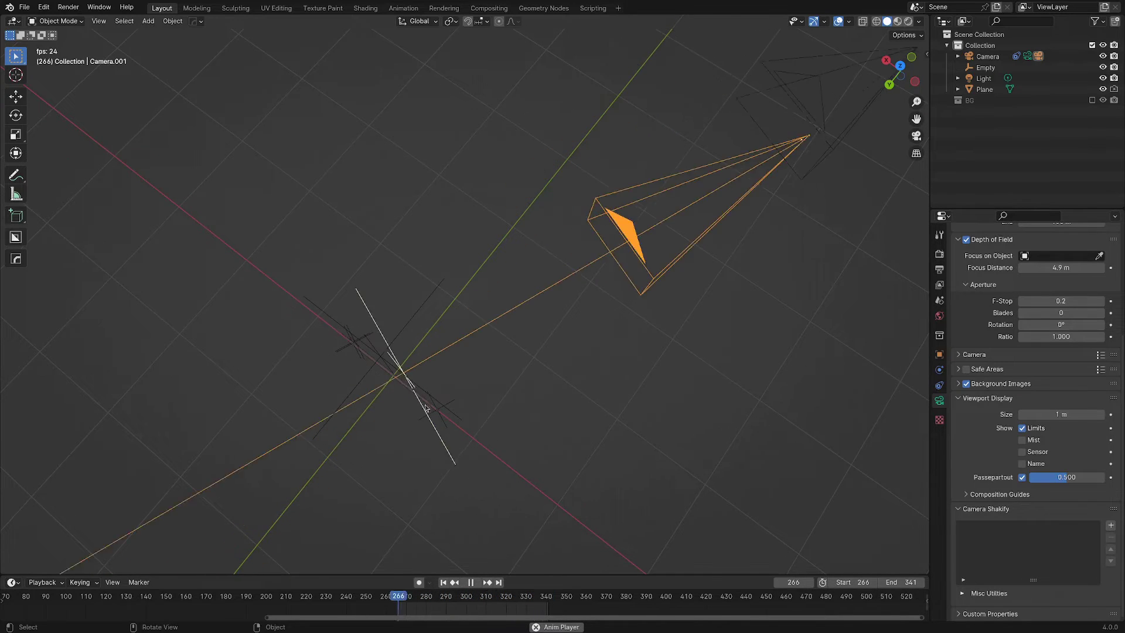
key(space)
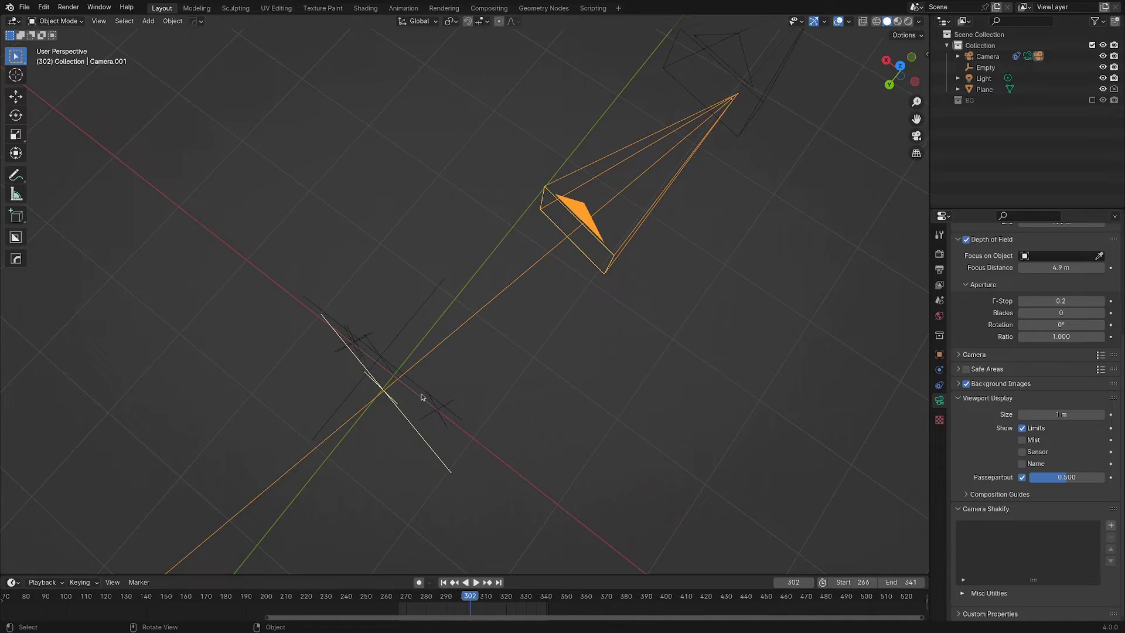
Step: Rewind to the first frame and play back while looking through the hero camera
key(shift+Left)
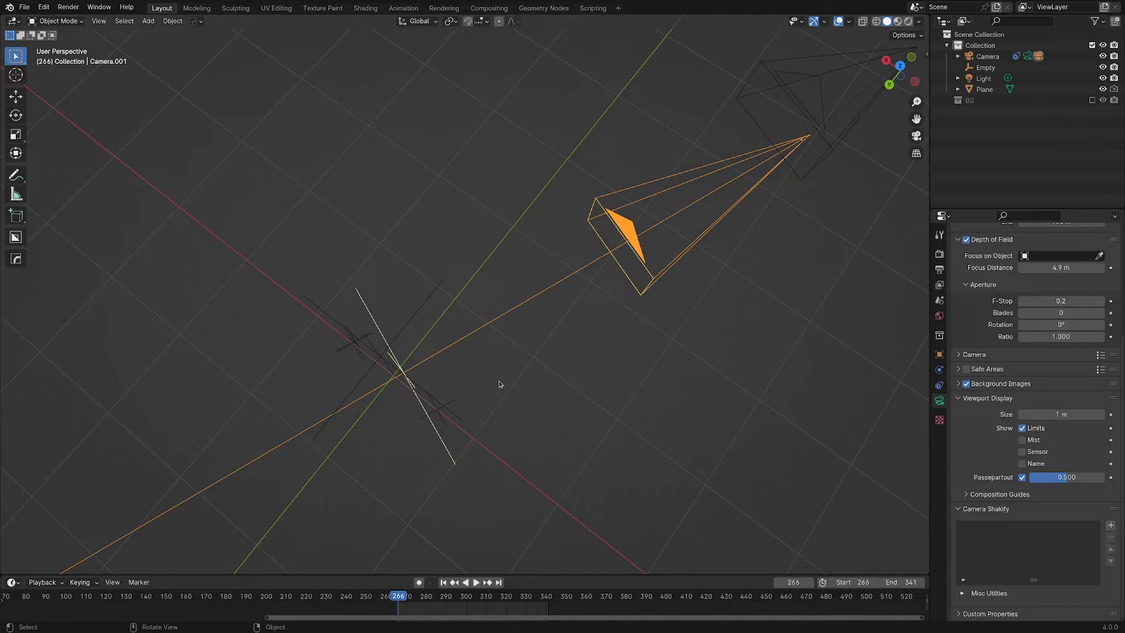
key(KP_0)
scroll(278, 284, up, 6)
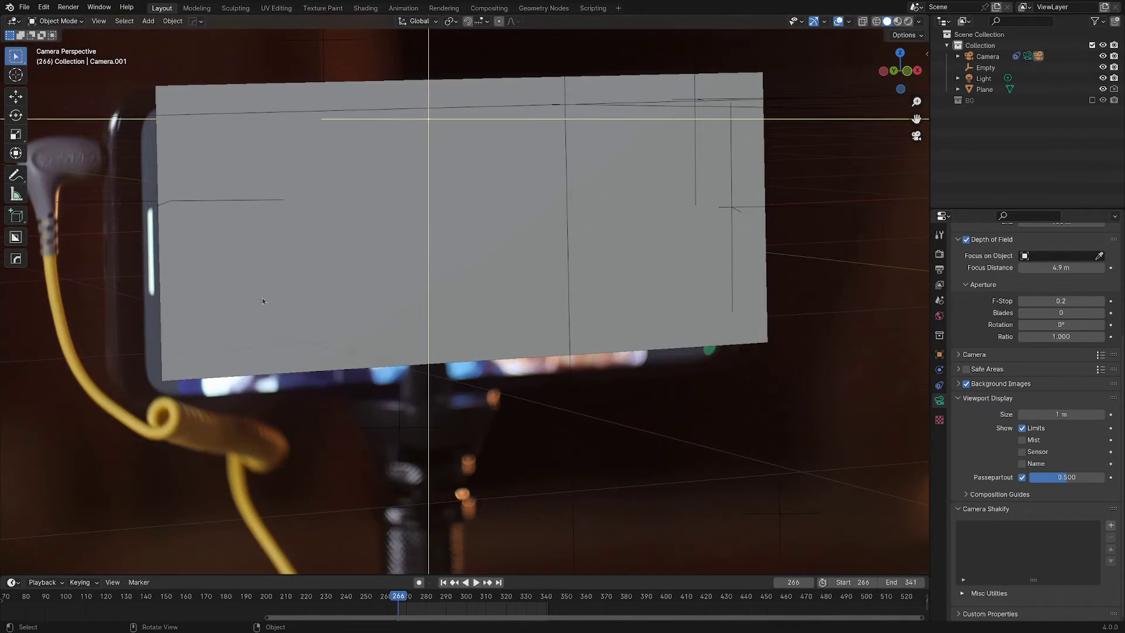
middle_drag(136, 251, 347, 377)
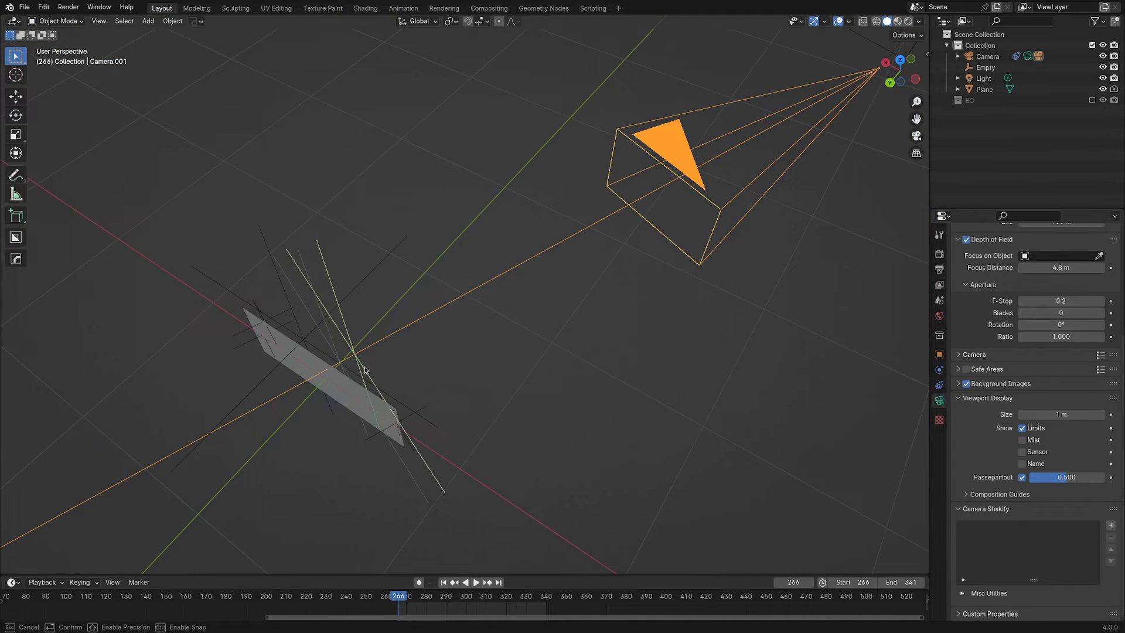
key(space)
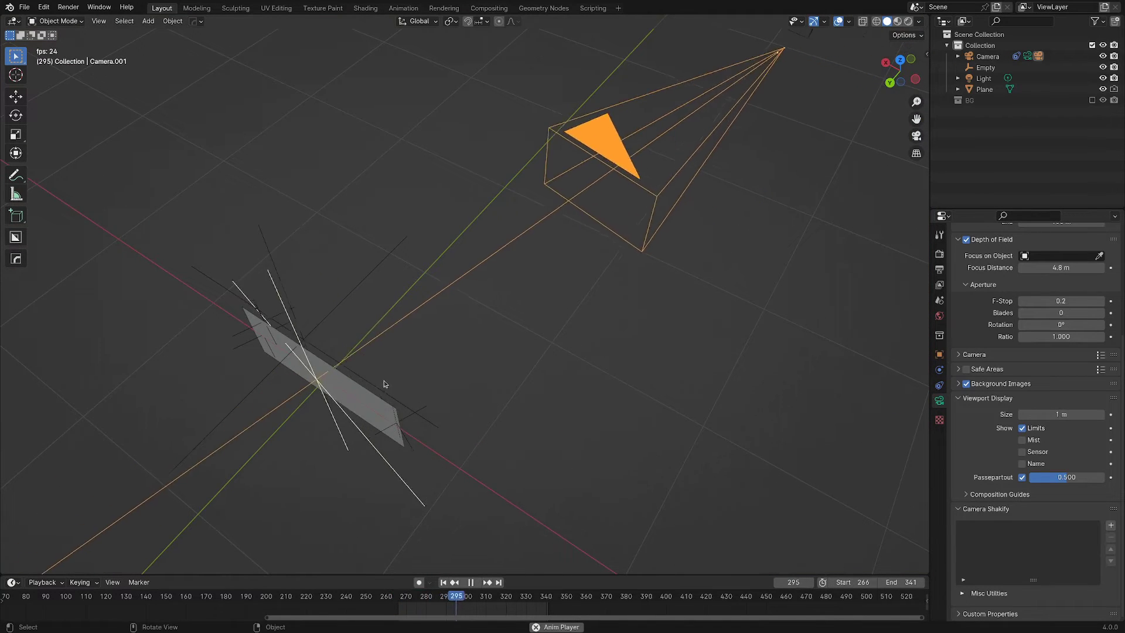
key(KP_0)
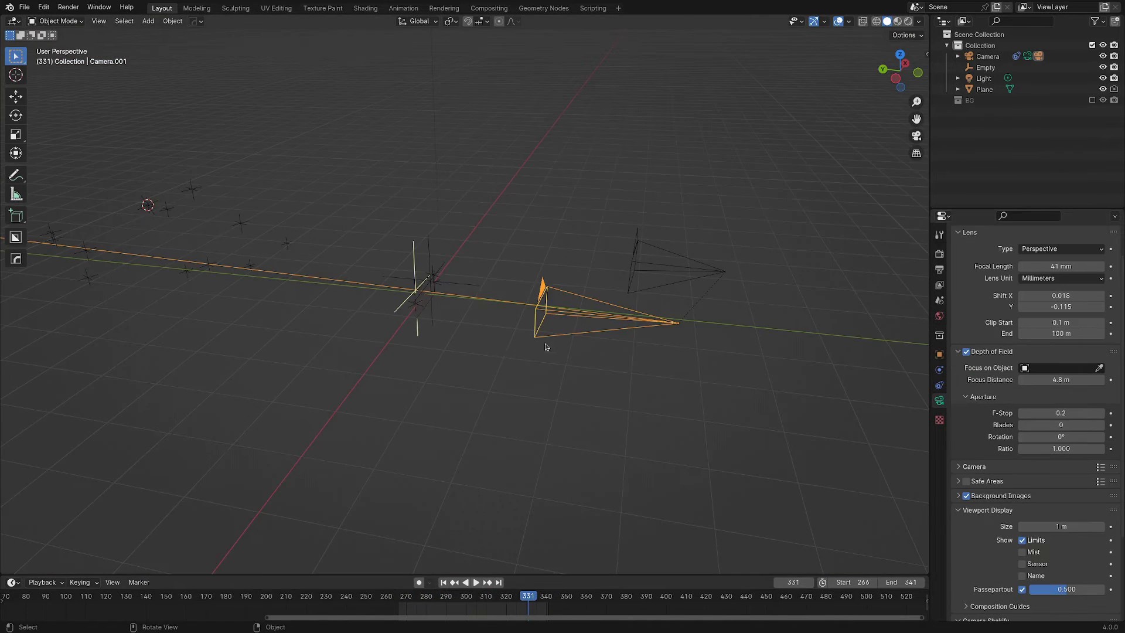
Step: Check the match through the camera view, then select and hide the grey matching Plane
middle_drag(545, 346, 816, 359)
scroll(1053, 421, down, 1)
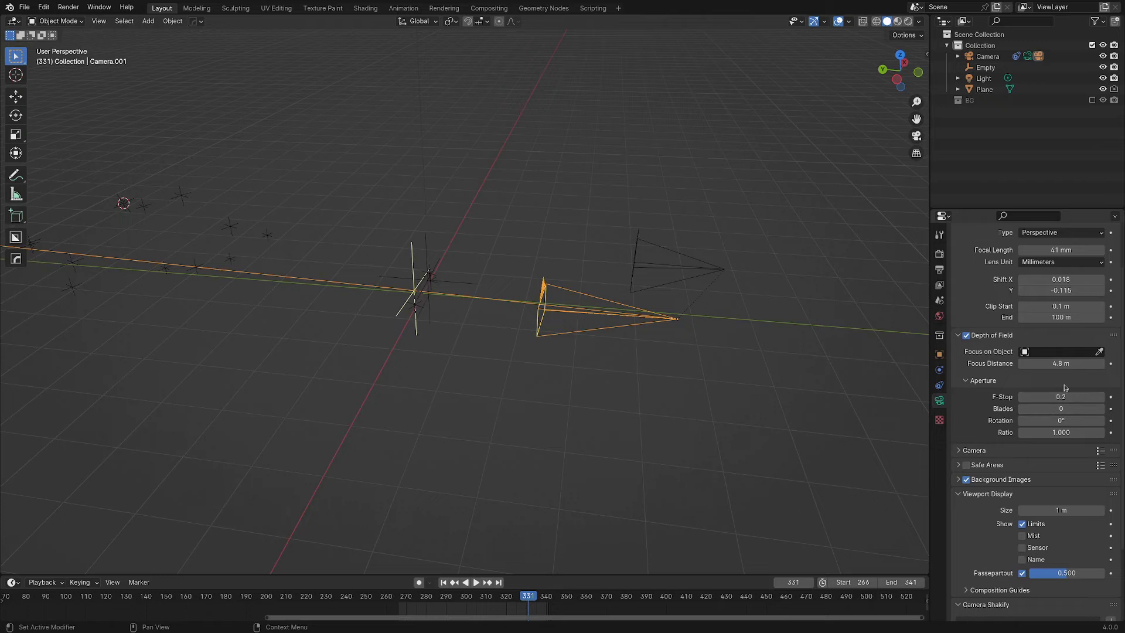
key(KP_0)
key(space)
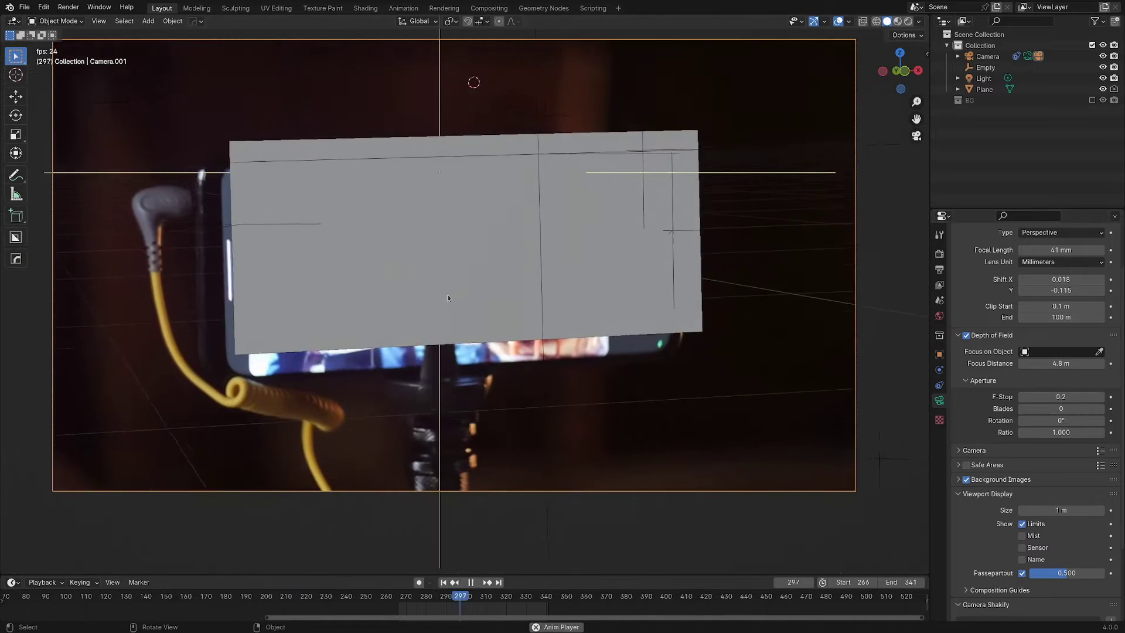
click(433, 195)
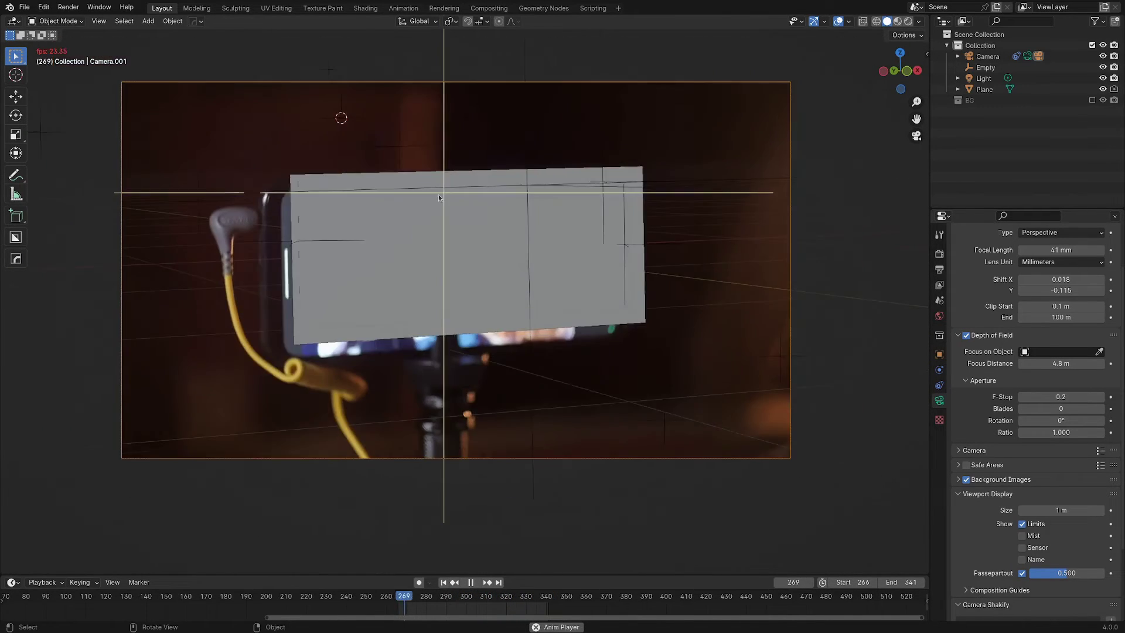
key(space)
middle_drag(441, 254, 431, 291)
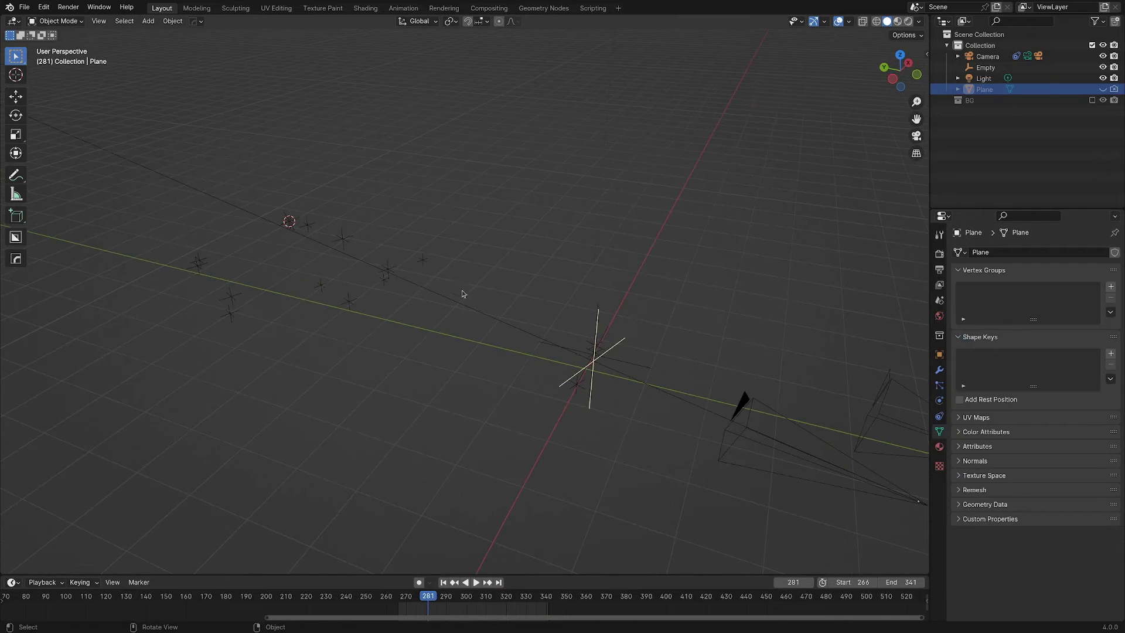
Step: Make the witness camera active and look through it at its footage
click(881, 401)
middle_drag(830, 404, 751, 392)
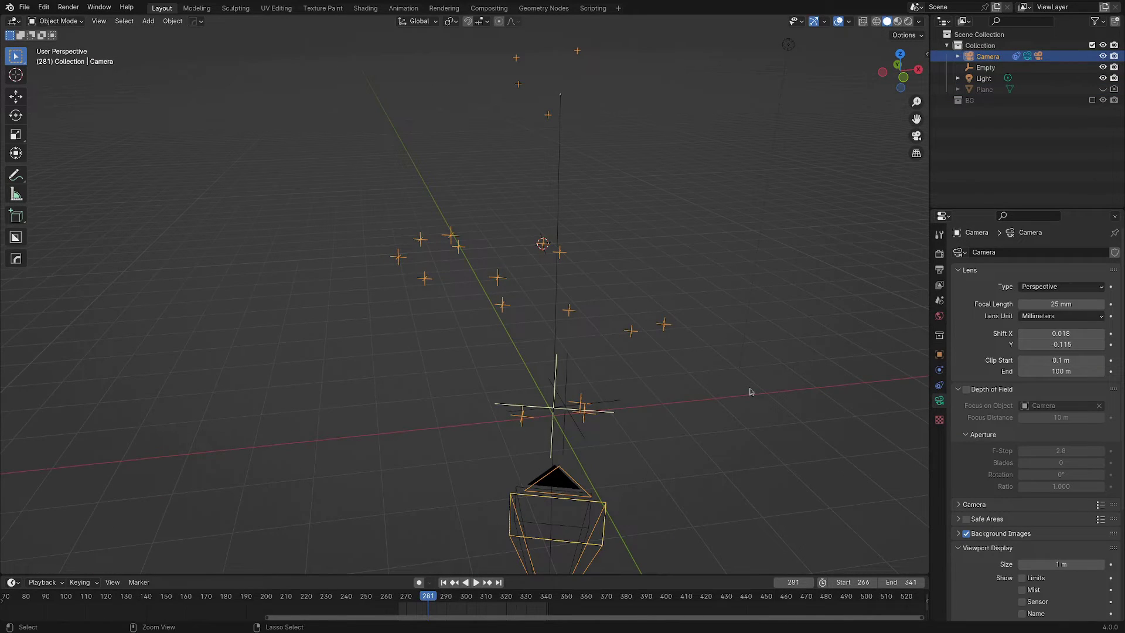
key(ctrl+KP_0)
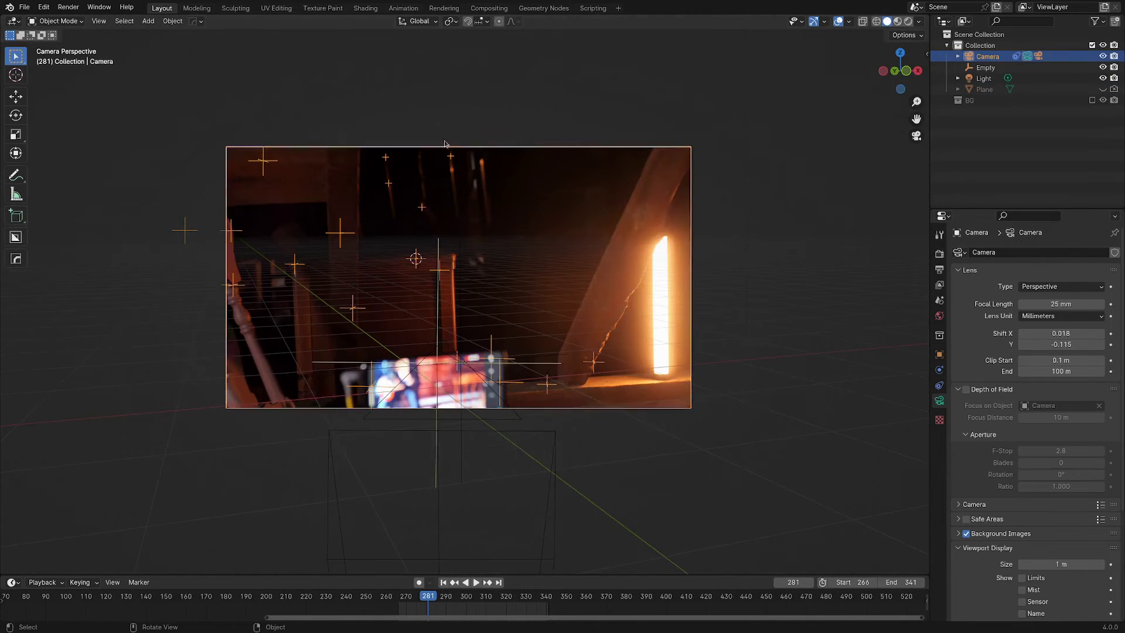
scroll(378, 251, up, 5)
click(336, 196)
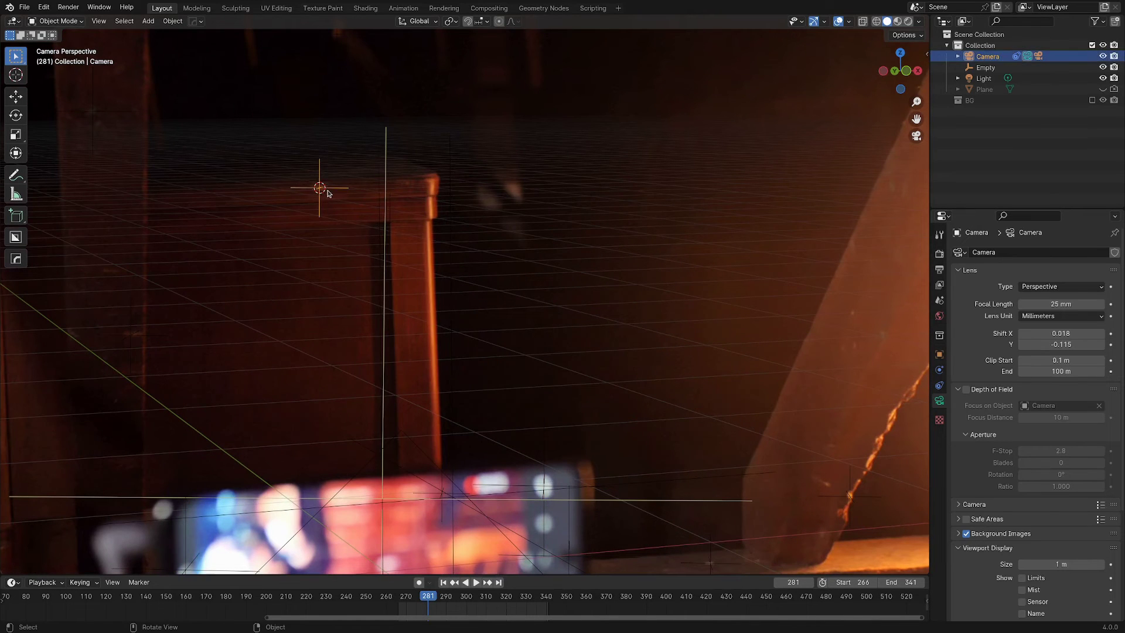
shift+middle_drag(304, 214, 377, 220)
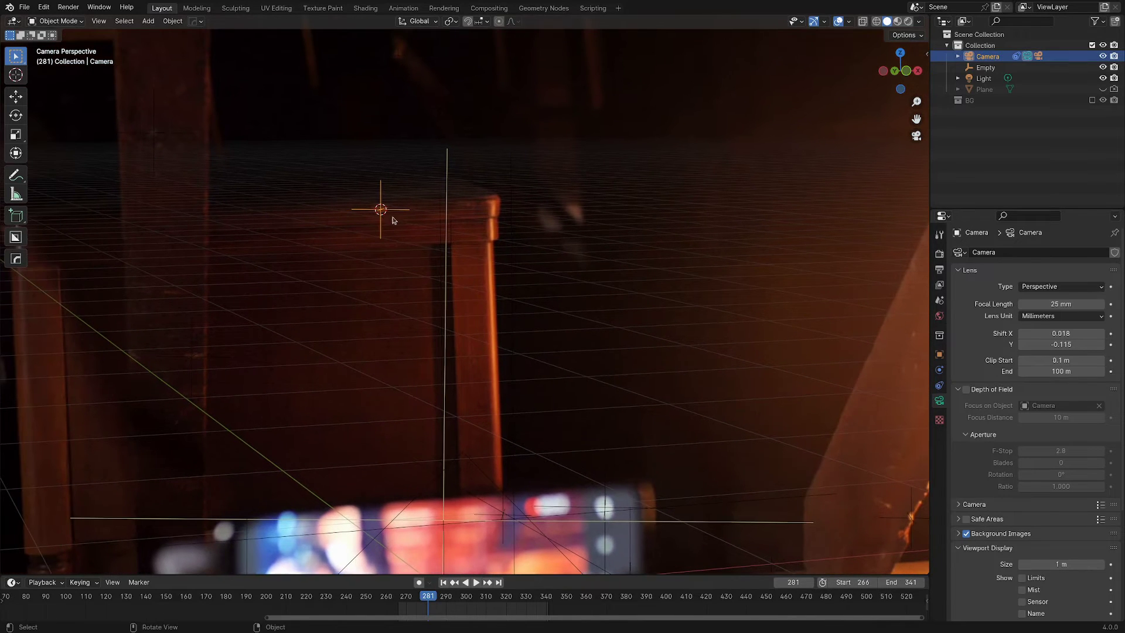
scroll(496, 223, down, 4)
scroll(446, 283, up, 4)
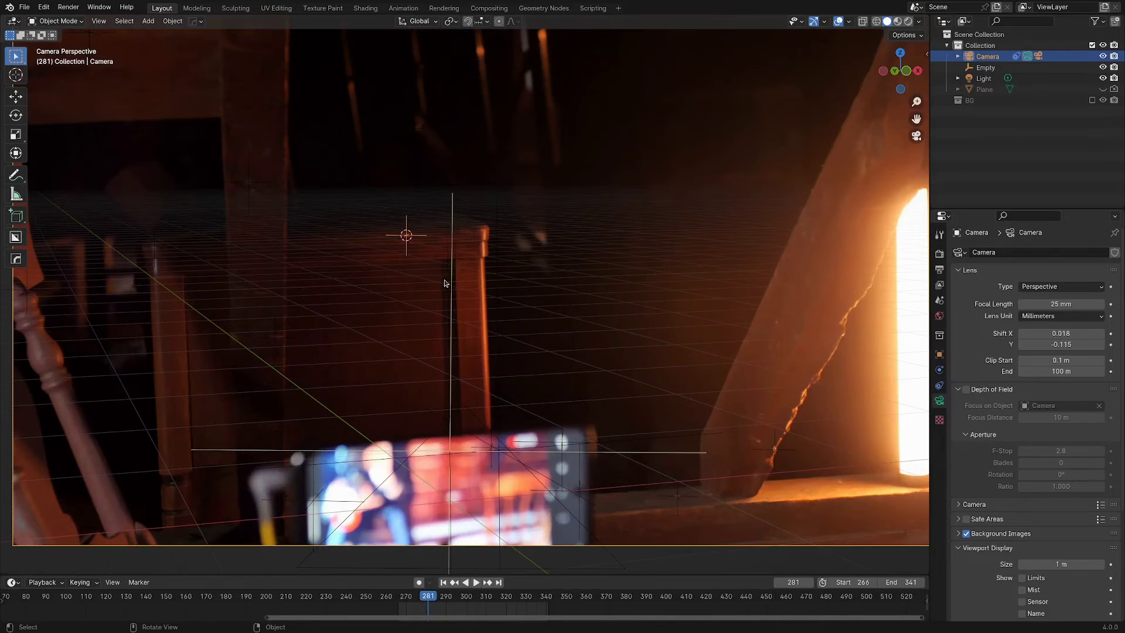
Step: Add a Suzanne monkey head and make Camera.001 the active scene camera
key(shift+a)
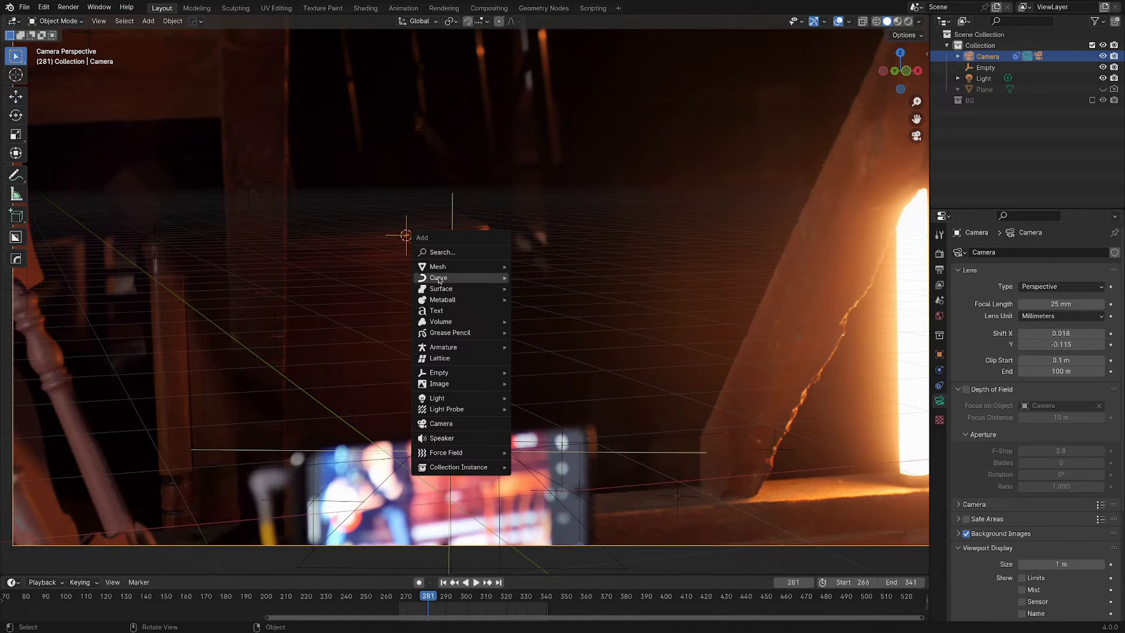
mouse_move(439, 267)
click(553, 370)
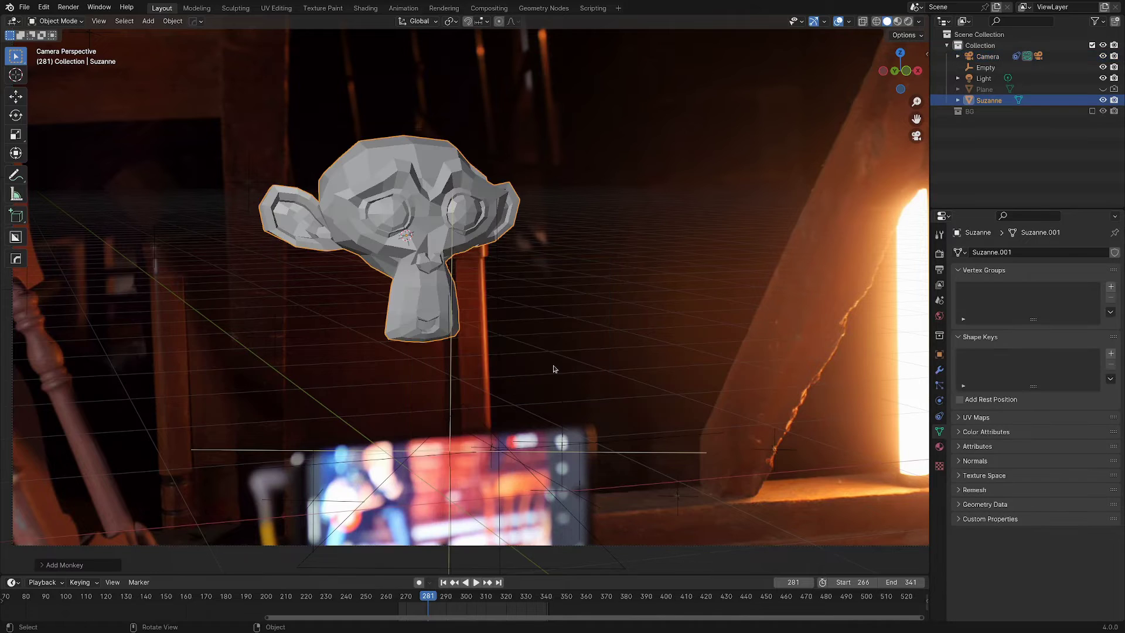
key(KP_0)
click(574, 381)
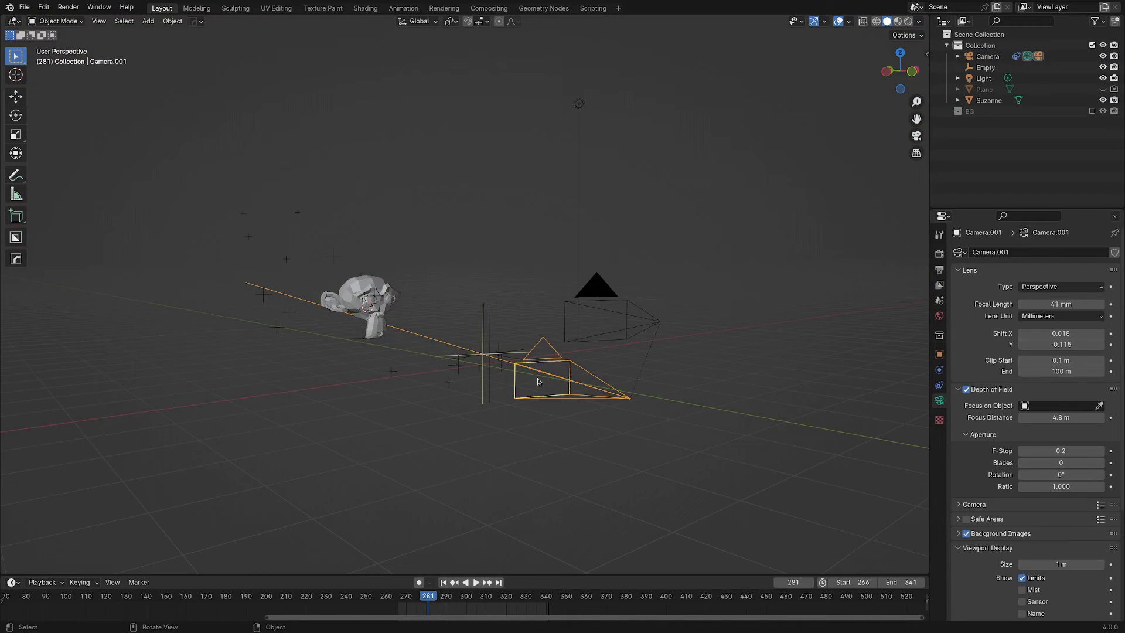
key(ctrl+KP_0)
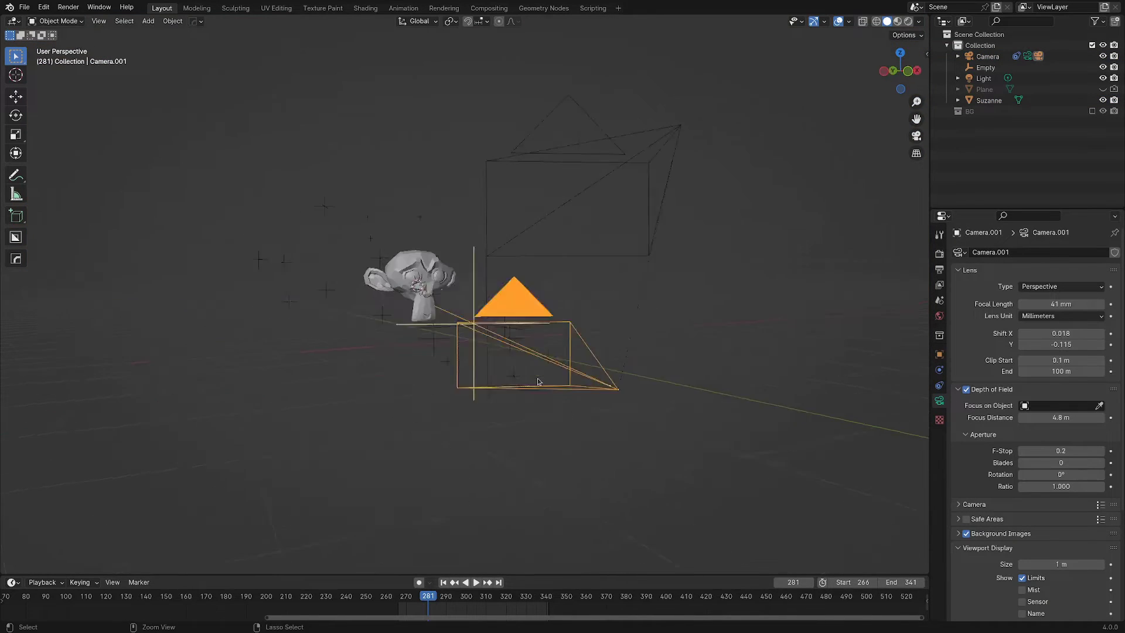
Step: Move Suzanne above the phone and play back in a maximised 3D view
click(453, 177)
key(g)
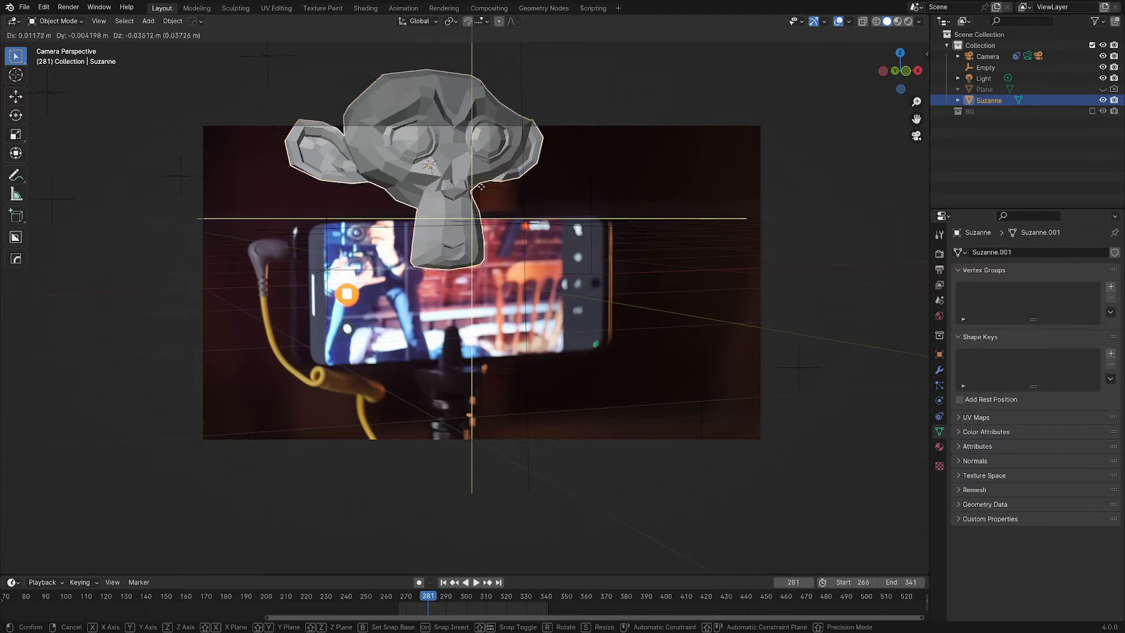
click(478, 209)
key(space)
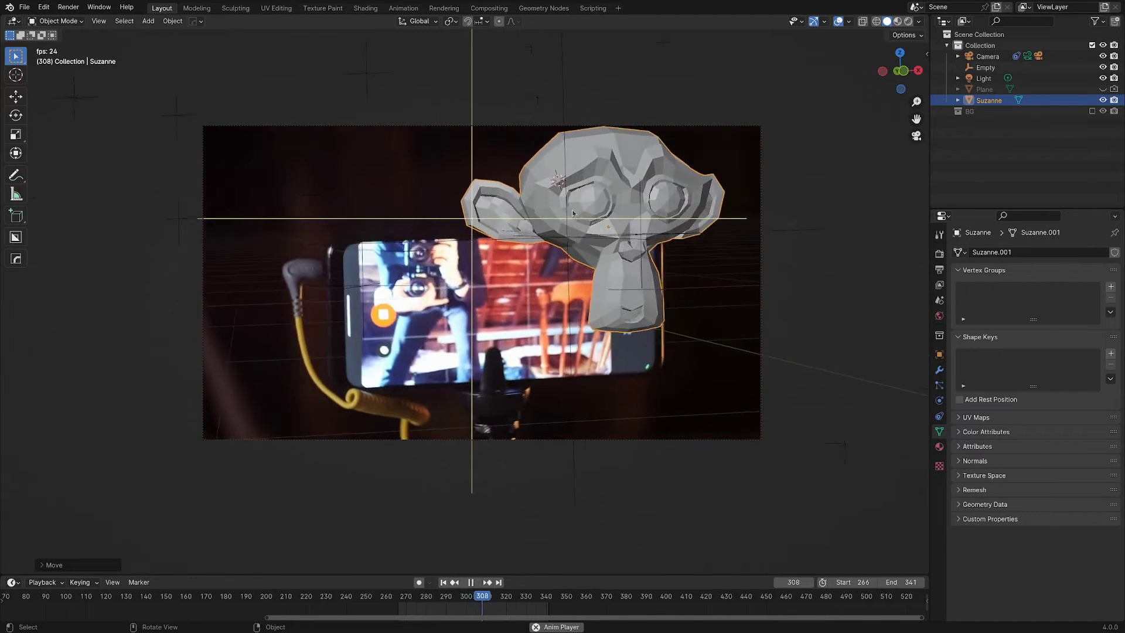
key(ctrl+space)
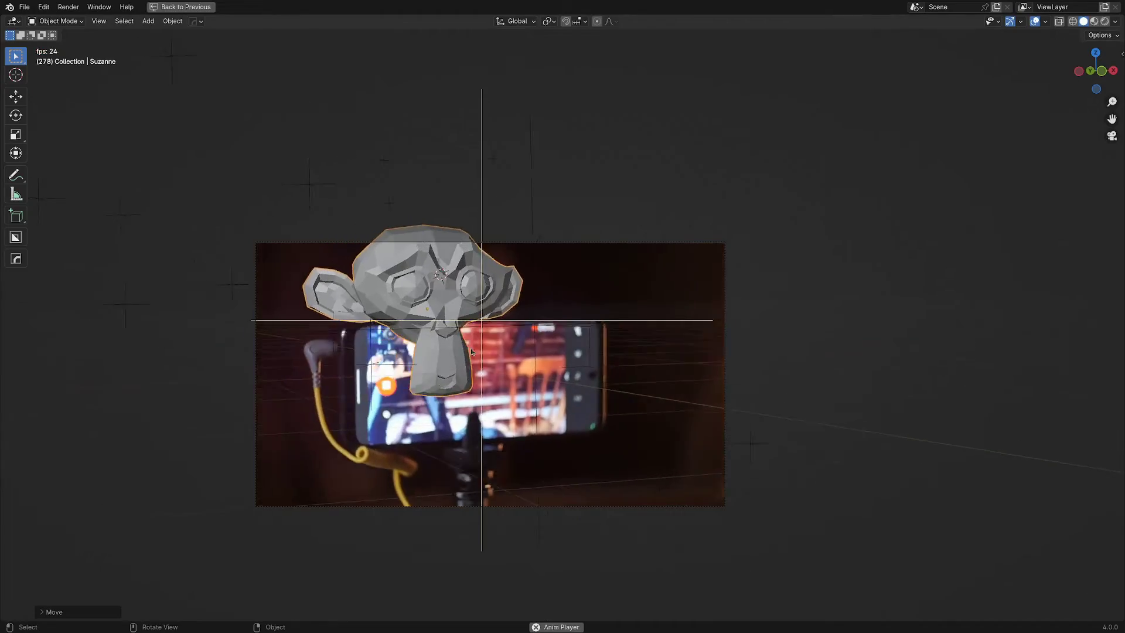
scroll(516, 339, up, 2)
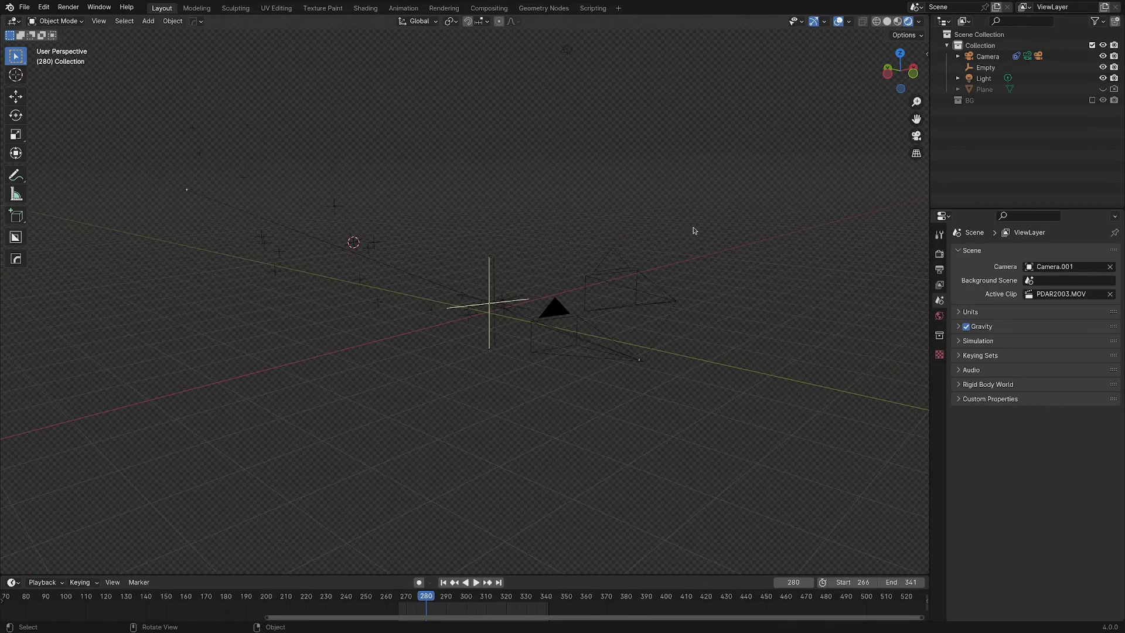
Step: Look through the witness camera and play back, stopping at frame 287
click(621, 277)
key(KP_0)
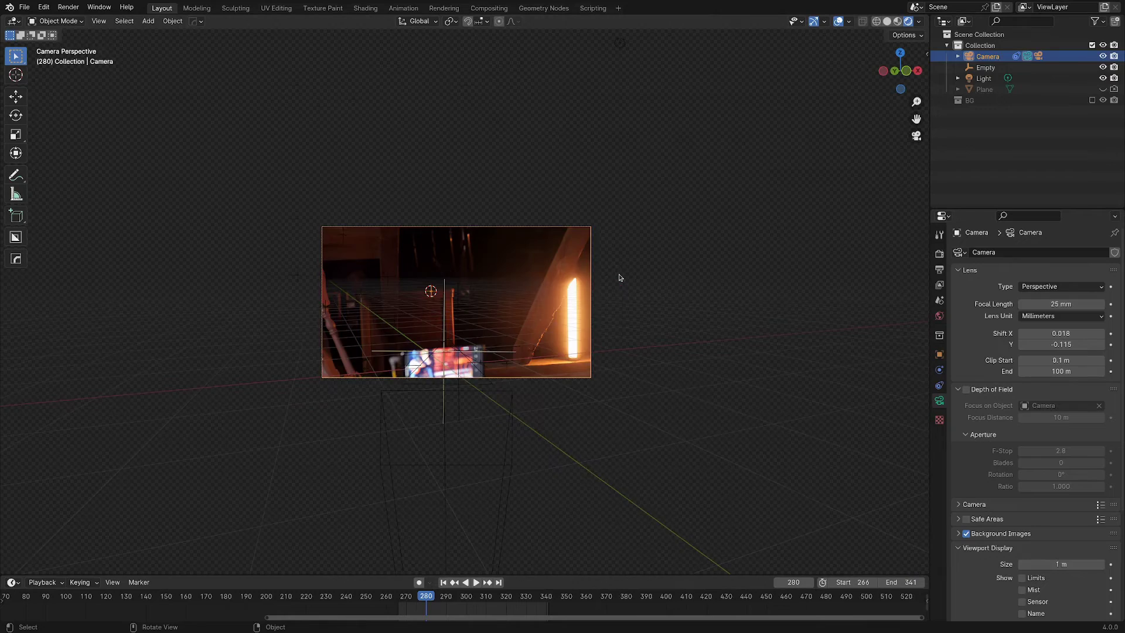
scroll(508, 260, up, 2)
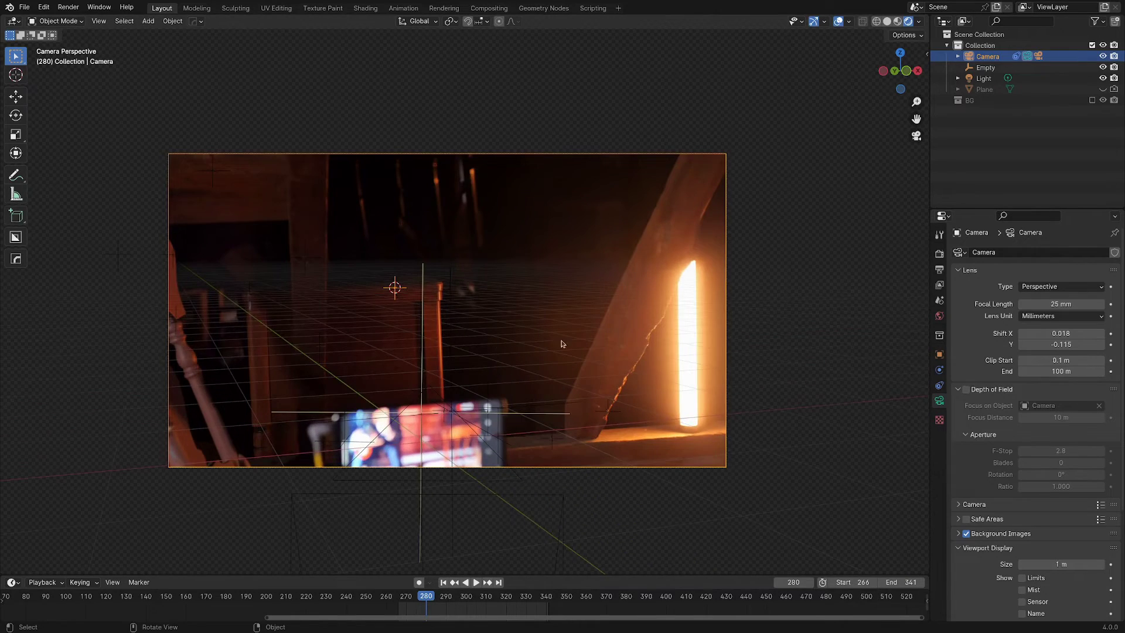
key(space)
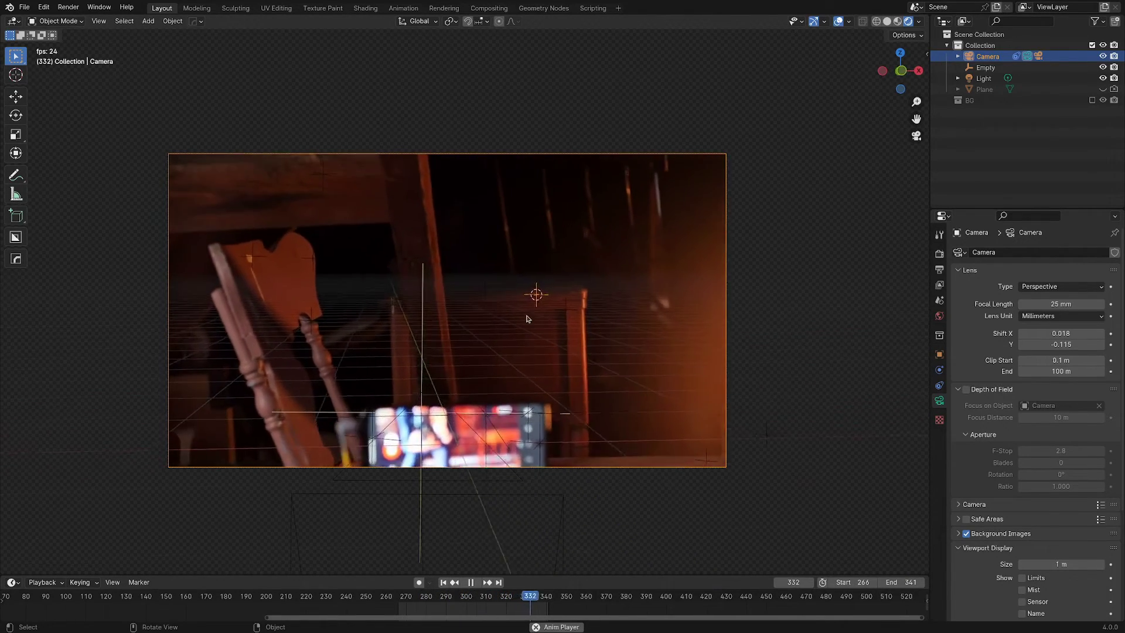
key(space)
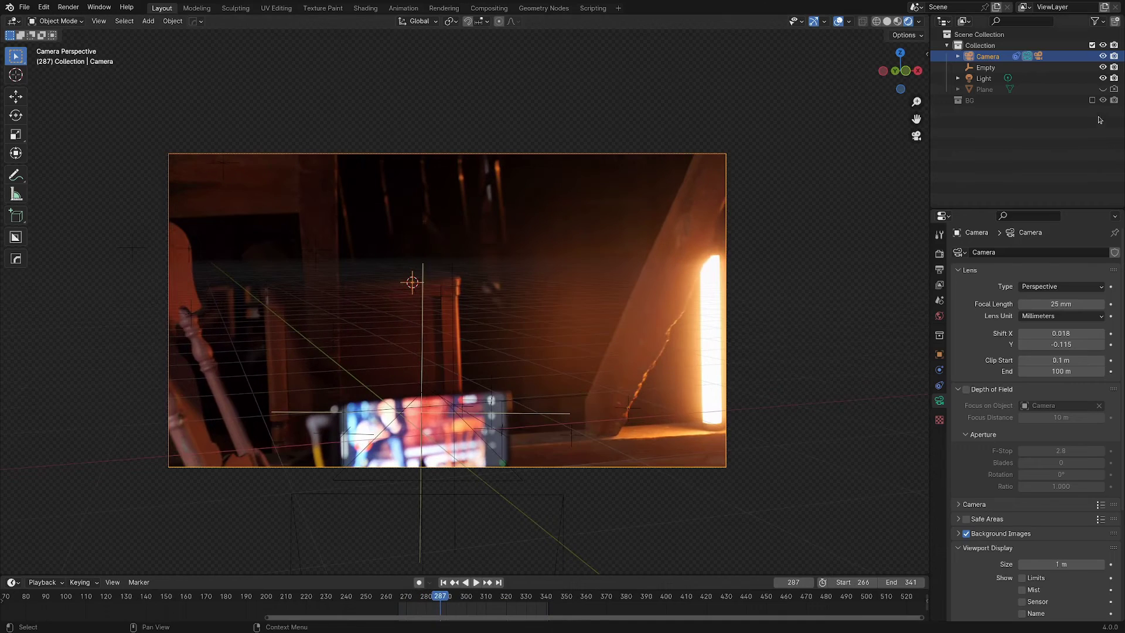
Step: Re-enable the BG collection and switch the viewport to wireframe shading
click(1093, 100)
middle_drag(410, 293, 358, 375)
key(z)
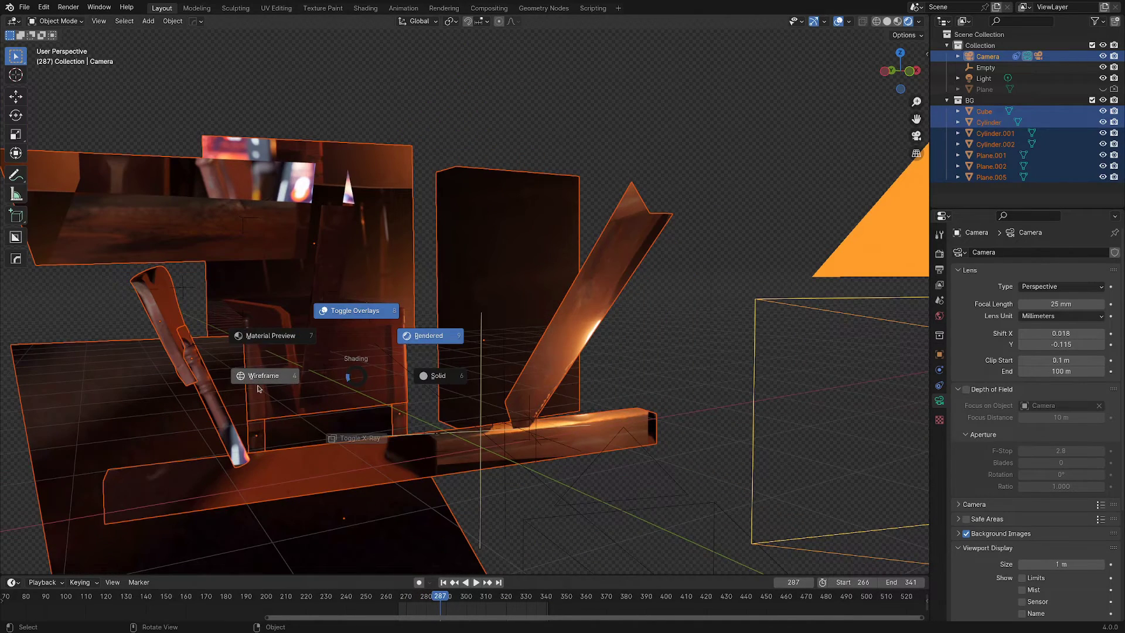
click(256, 387)
key(KP_0)
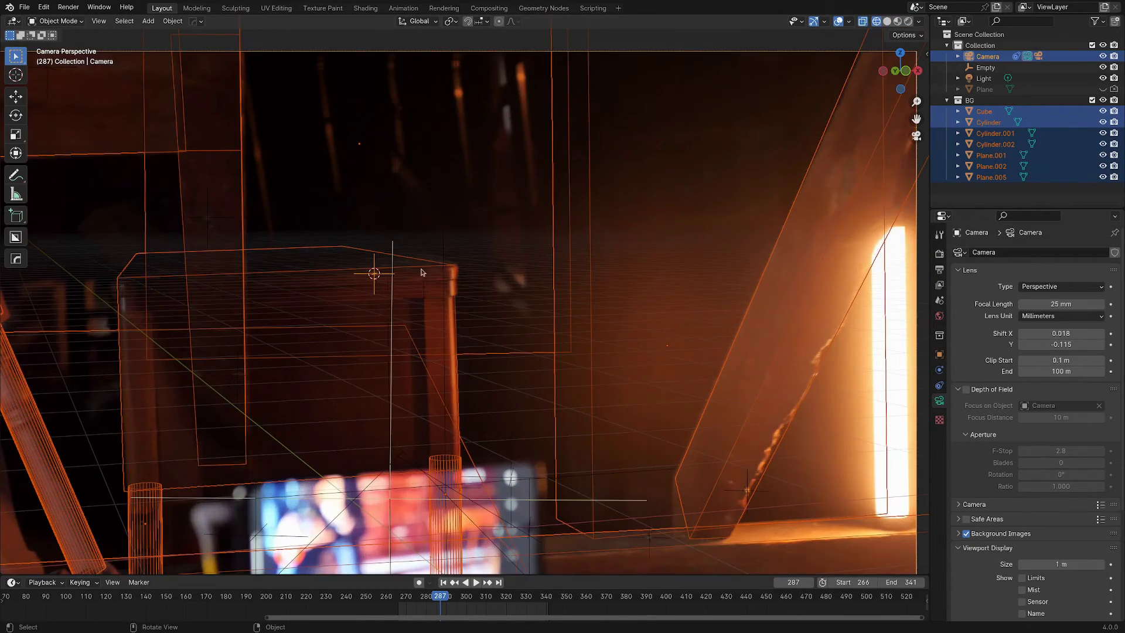
Step: Inspect the chair geometry, select Plane.005, and play through the camera view to check alignment
middle_drag(421, 273, 283, 307)
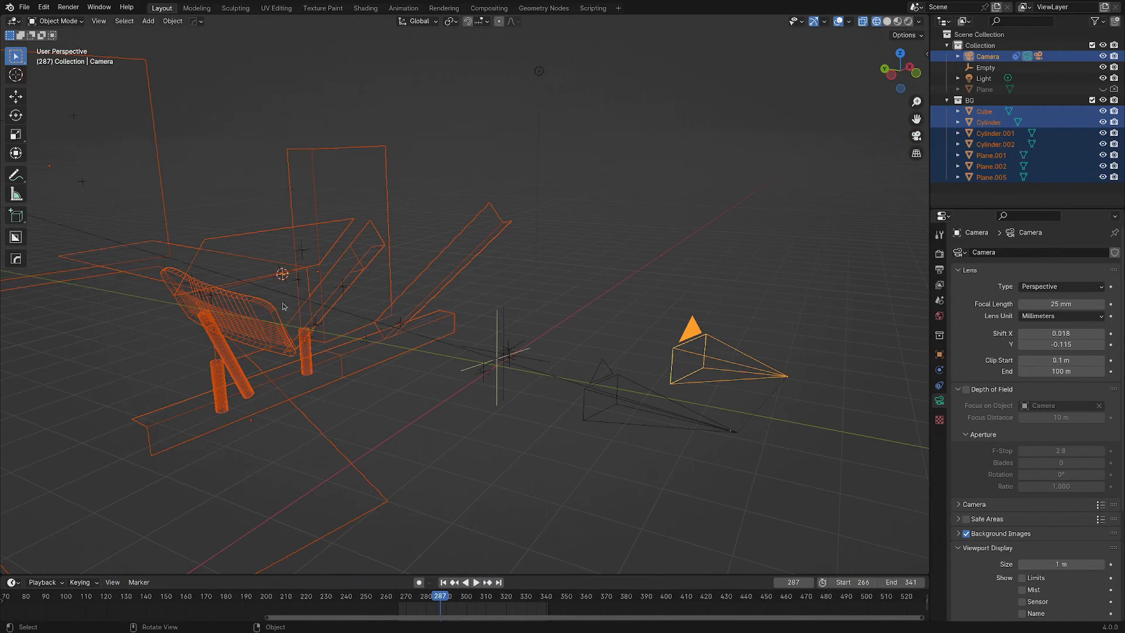
middle_drag(306, 253, 203, 236)
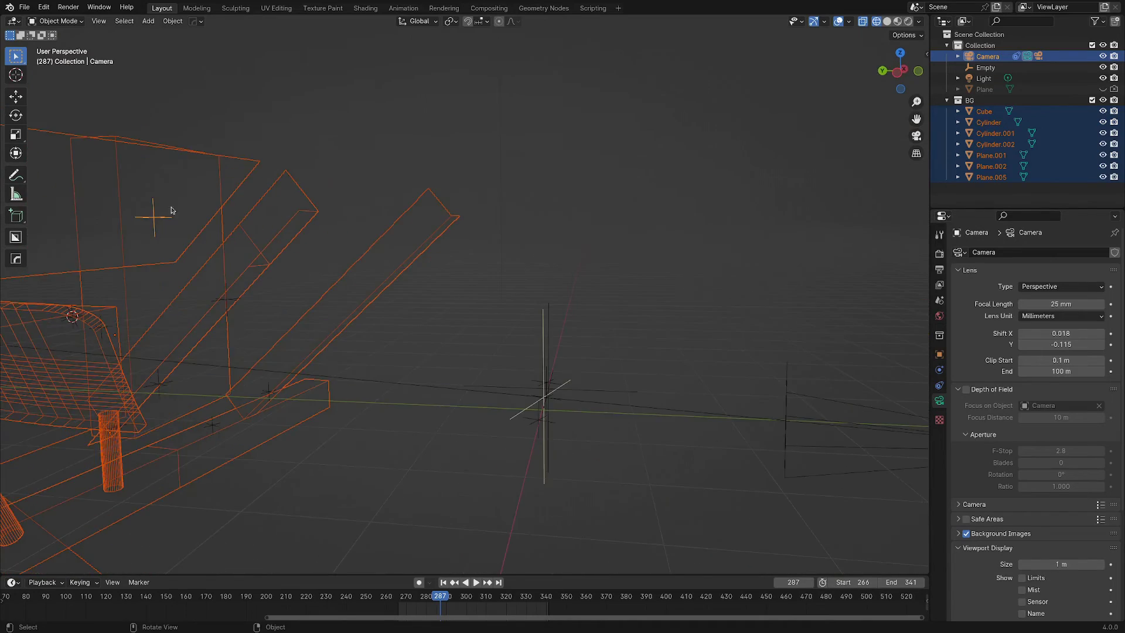
scroll(171, 210, down, 4)
scroll(296, 236, up, 2)
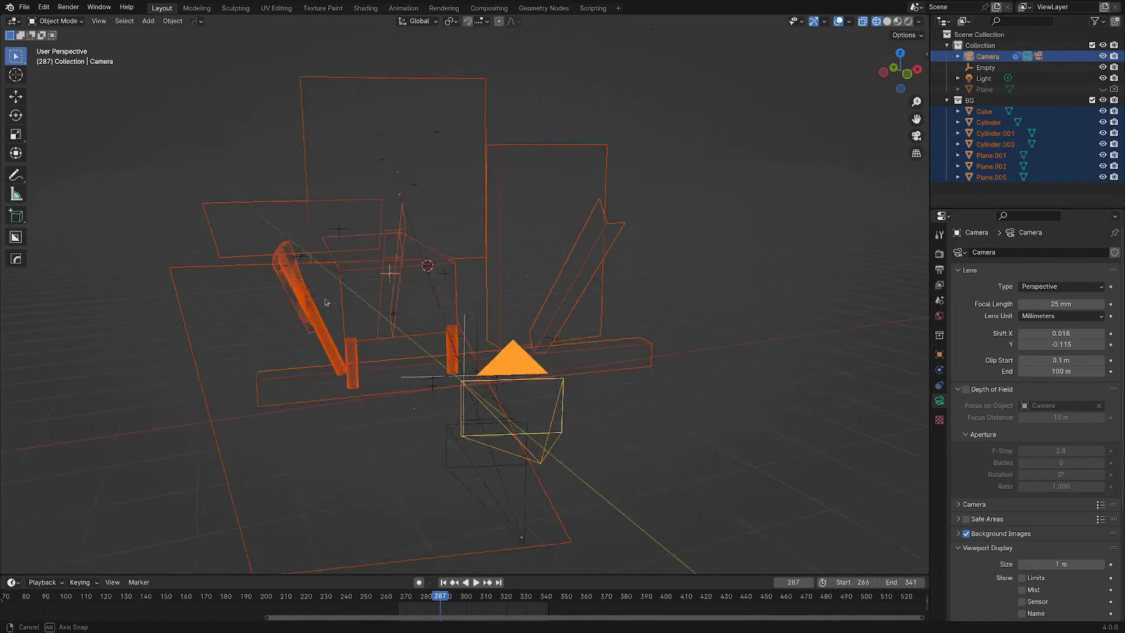
middle_drag(325, 297, 376, 297)
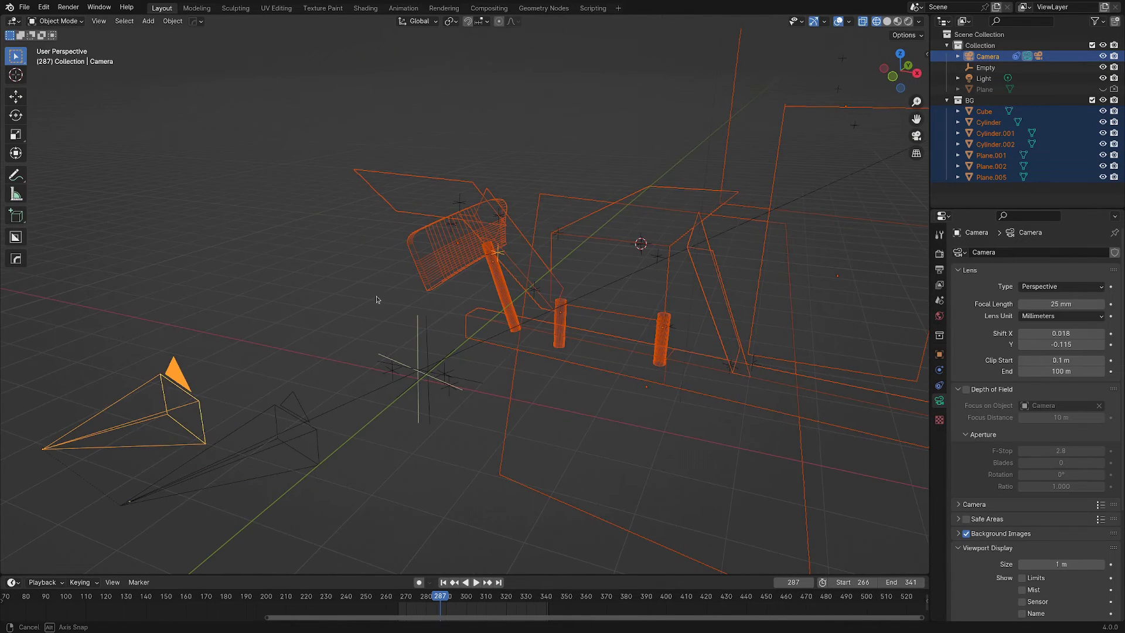
click(434, 269)
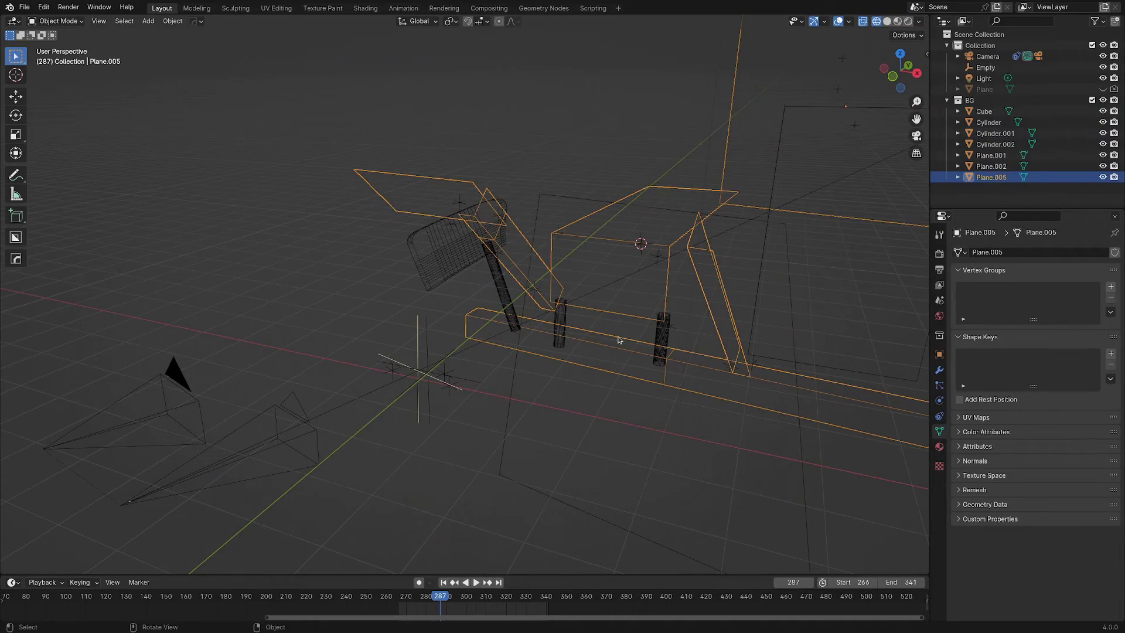
key(KP_0)
key(space)
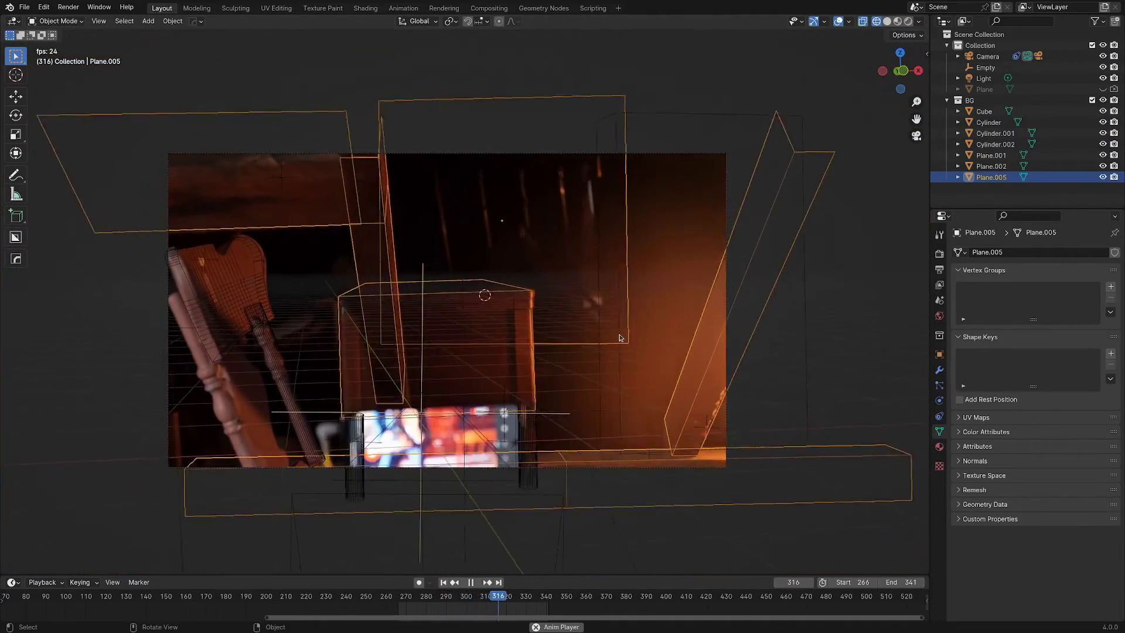
key(a)
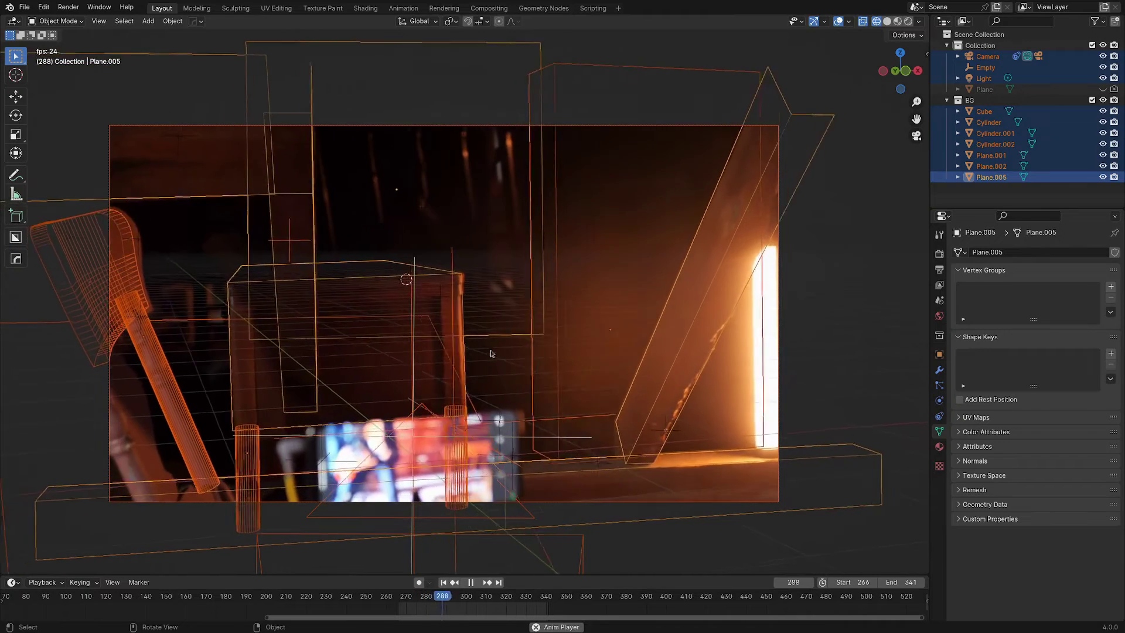
key(space)
Step: Enable Render Undistorted on the witness camera's background clip, select everything, and play back
click(779, 403)
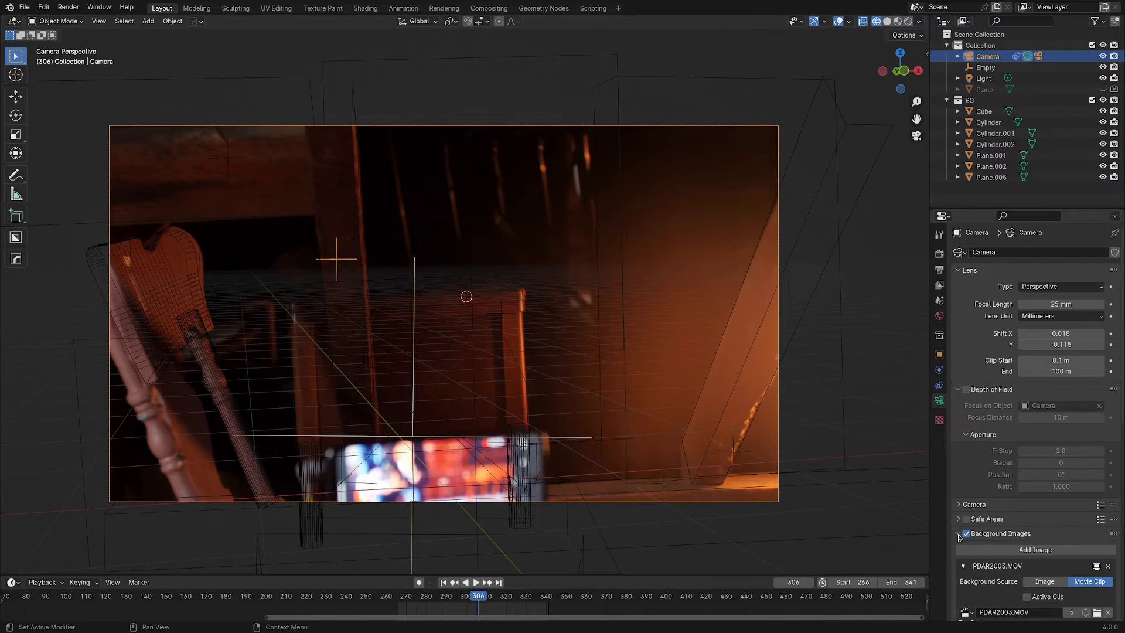
scroll(1005, 336, down, 10)
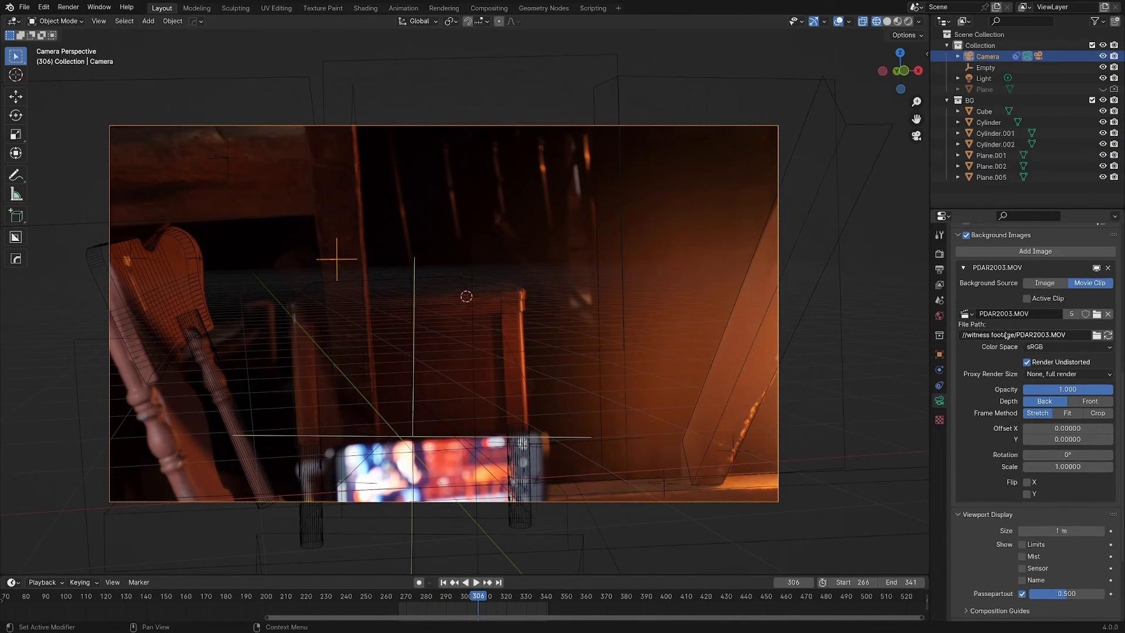
click(1028, 362)
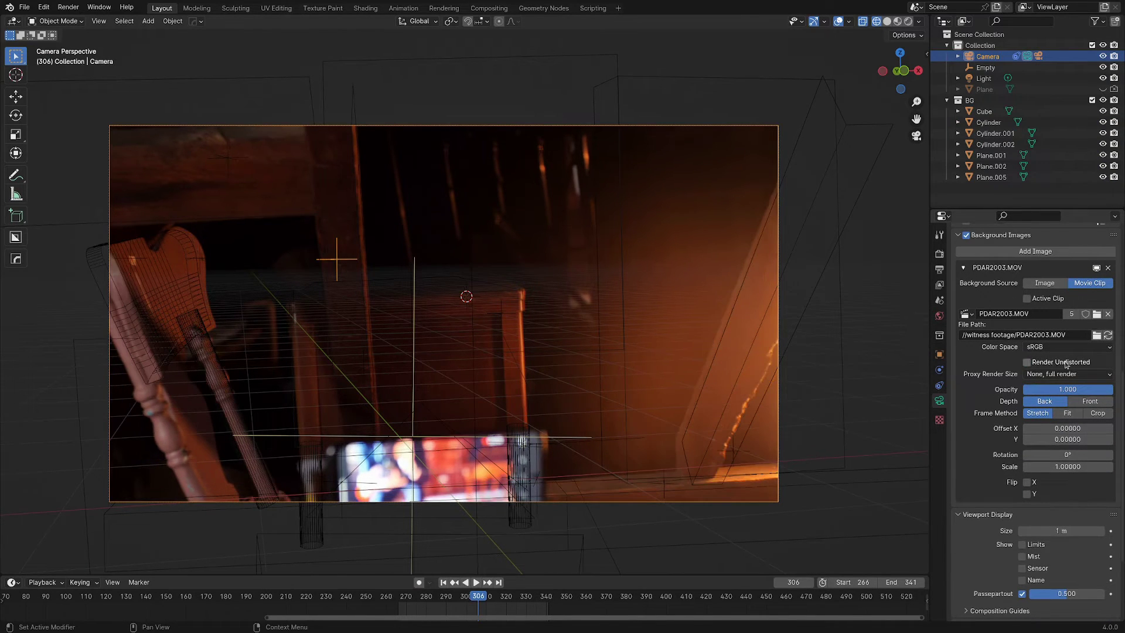
click(759, 466)
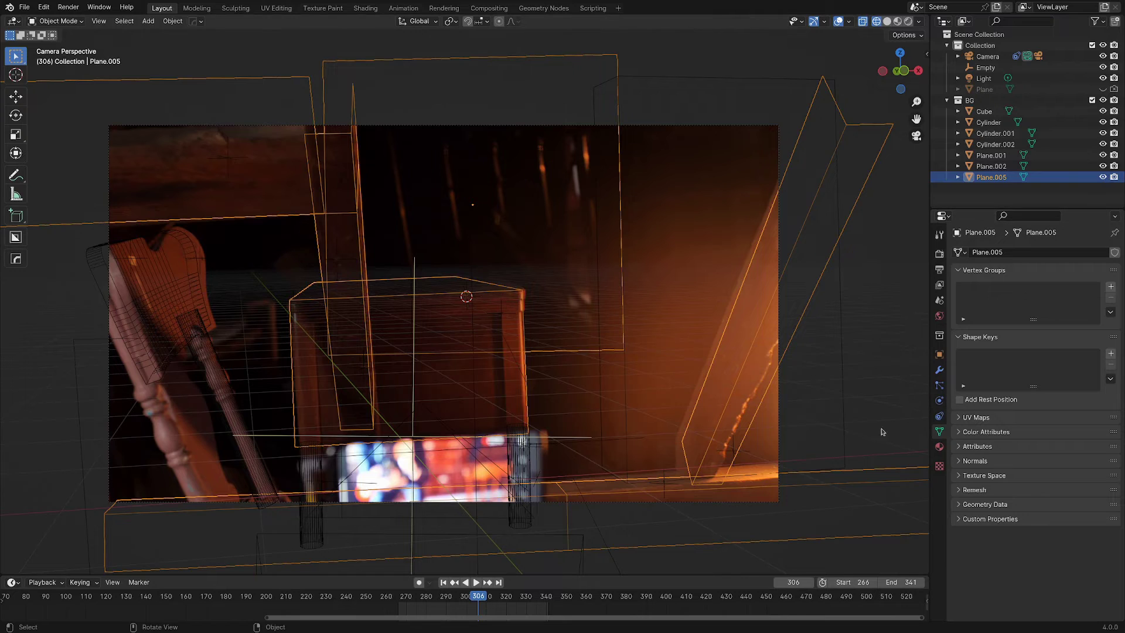
click(777, 414)
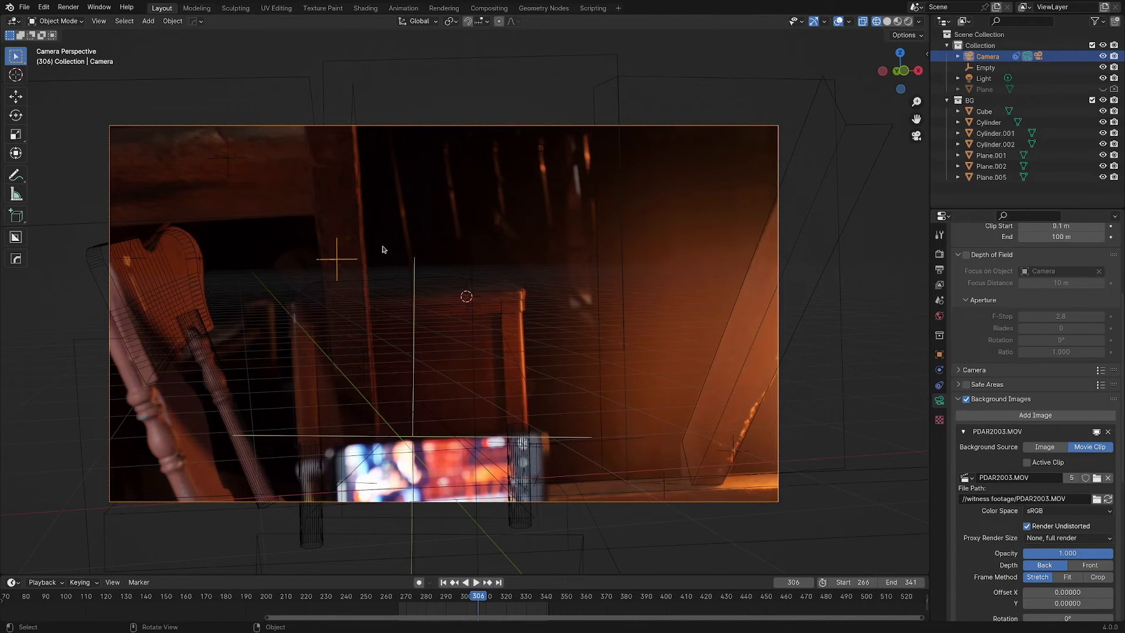
key(a)
key(space)
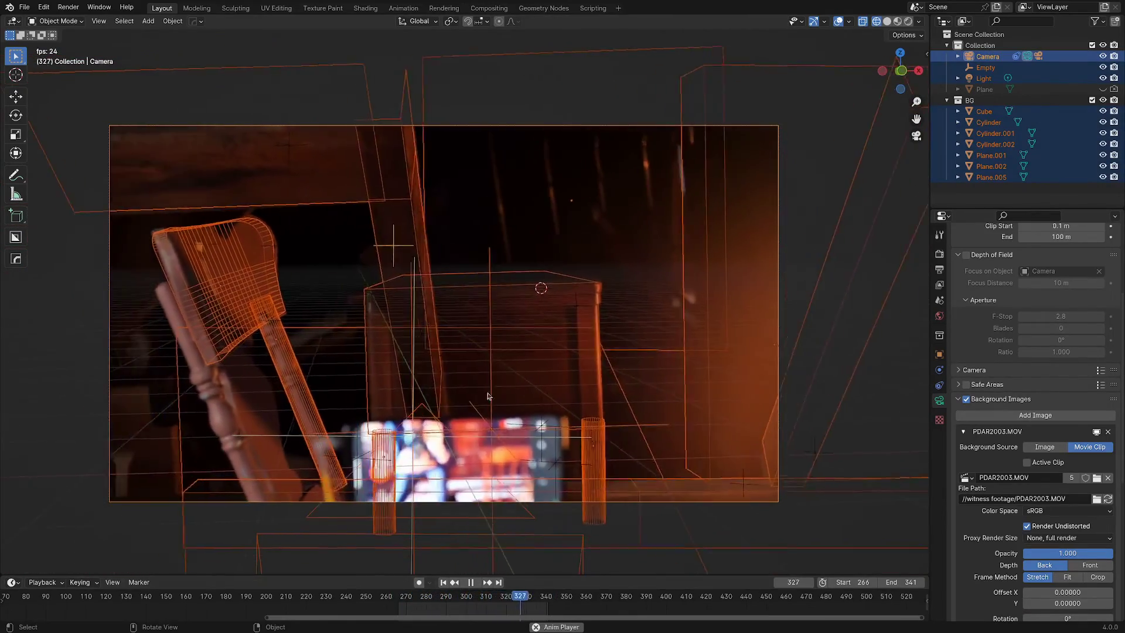
Step: Stop at frame 342 and switch to Material Preview to see footage projected onto the geometry
key(space)
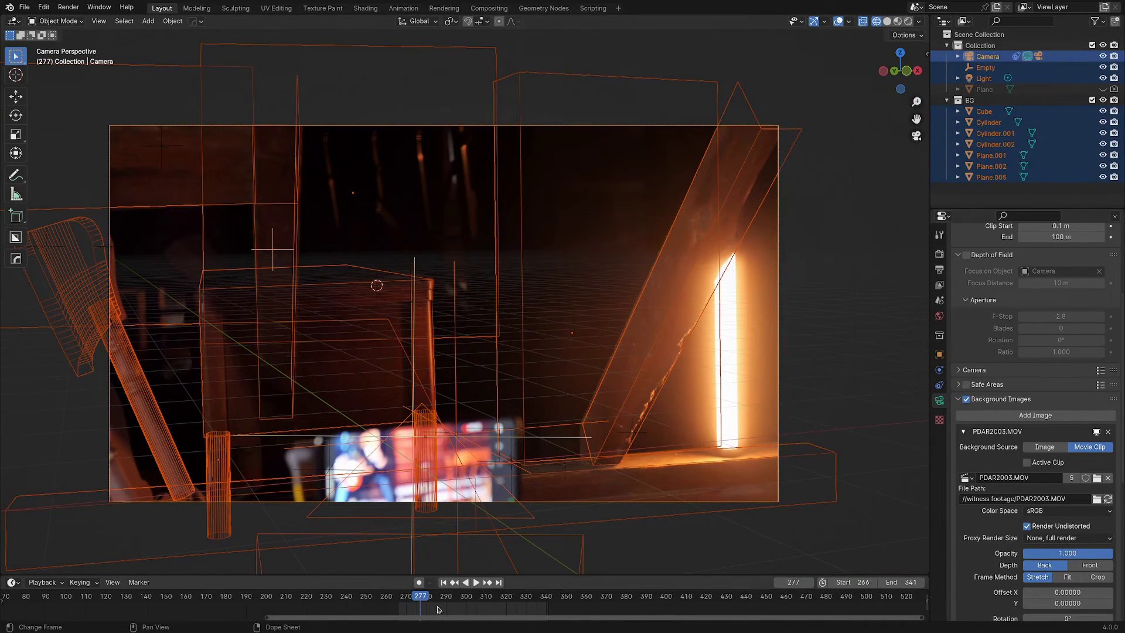
click(549, 602)
middle_drag(563, 446, 583, 393)
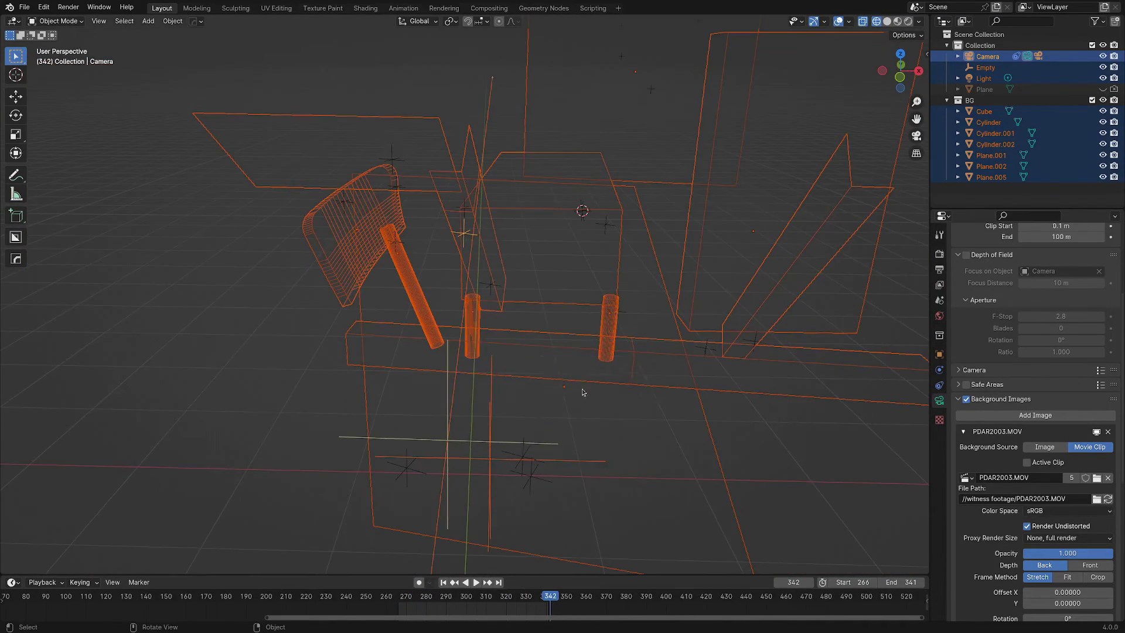
click(476, 327)
mouse_move(592, 446)
middle_down()
mouse_move(626, 459)
mouse_move(599, 452)
mouse_move(610, 440)
middle_up()
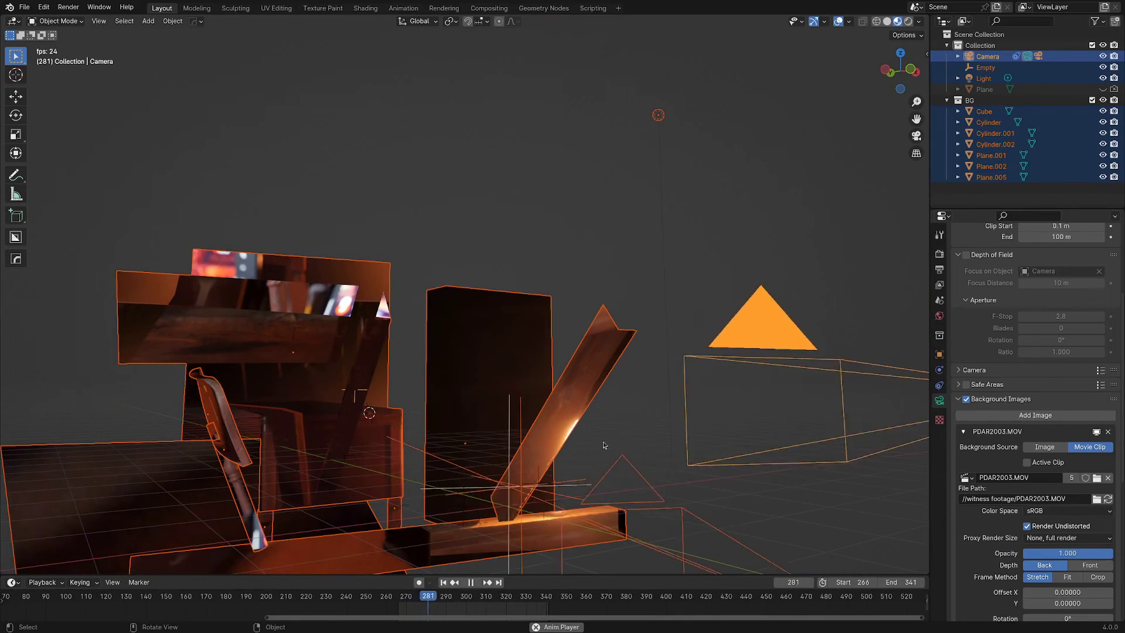
key(KP_0)
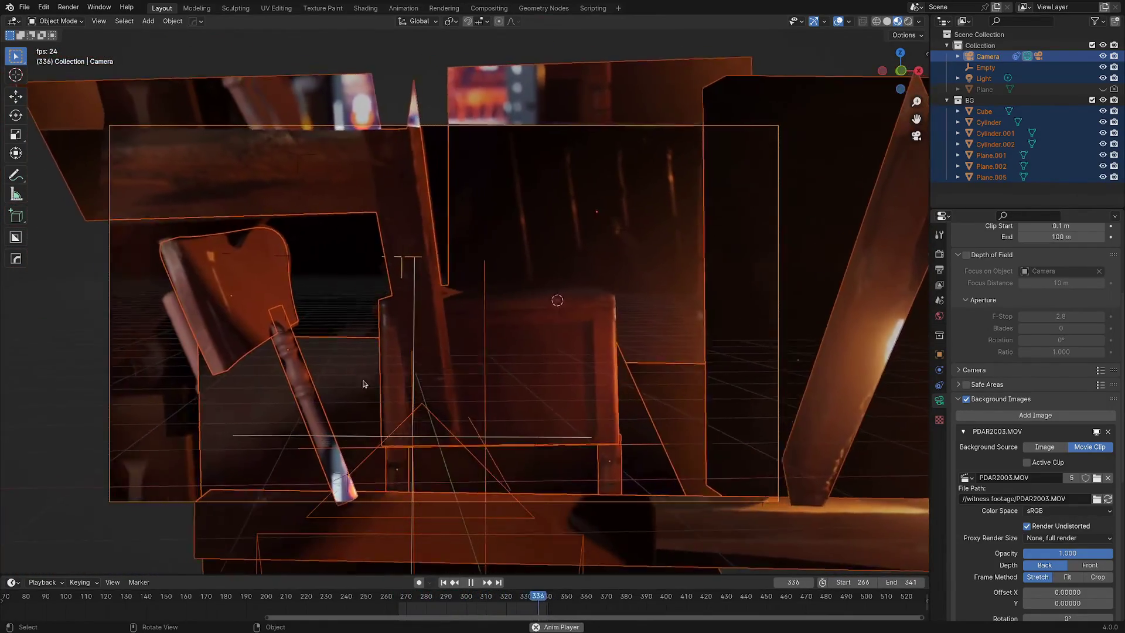
key(Escape)
middle_drag(305, 352, 469, 419)
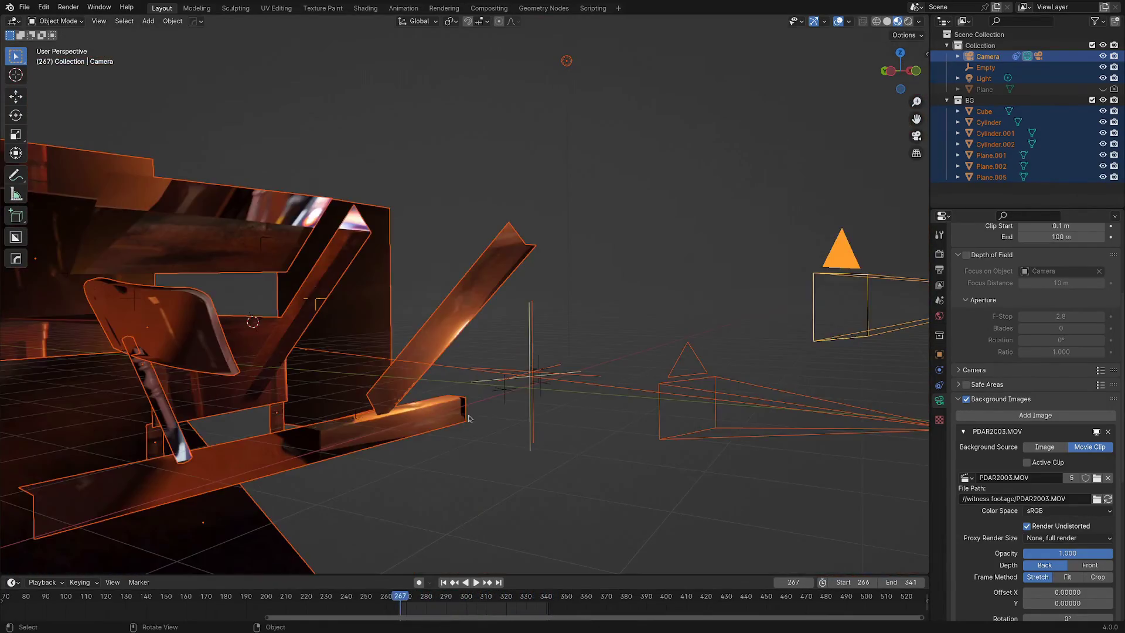
Step: Play back through the hero camera and turn the viewport overlays back on
key(KP_0)
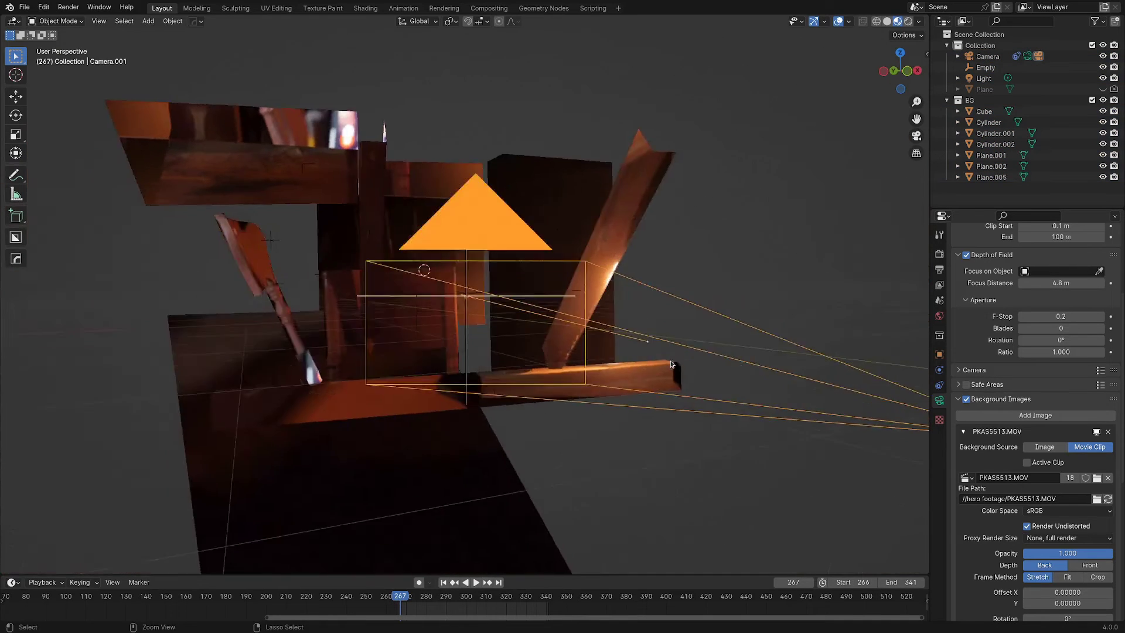
key(space)
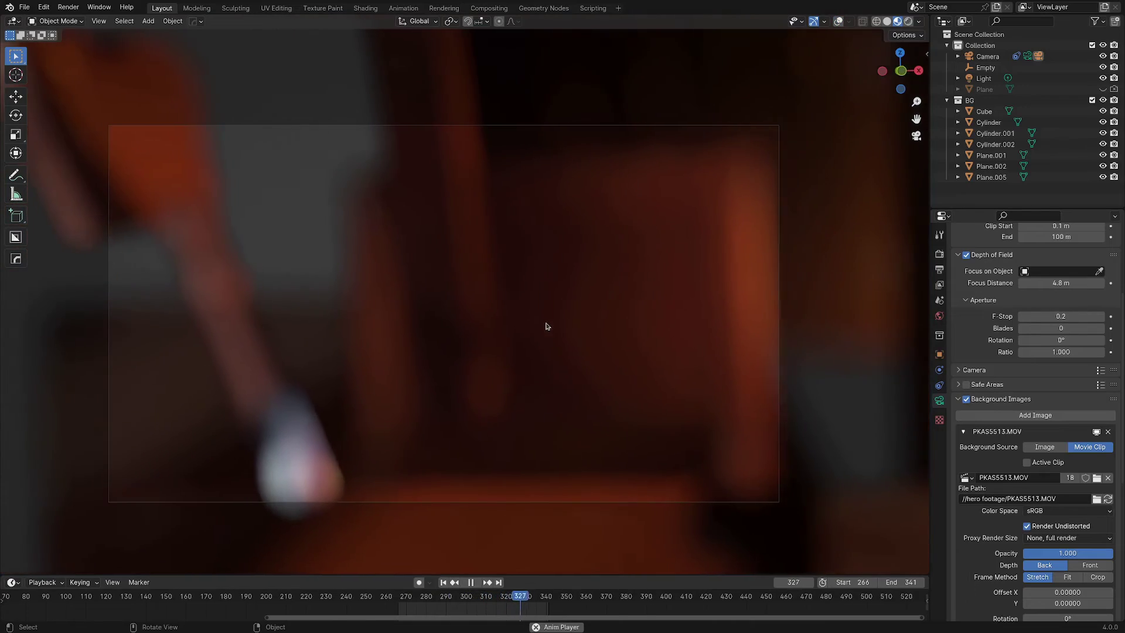
key(shift+alt+z)
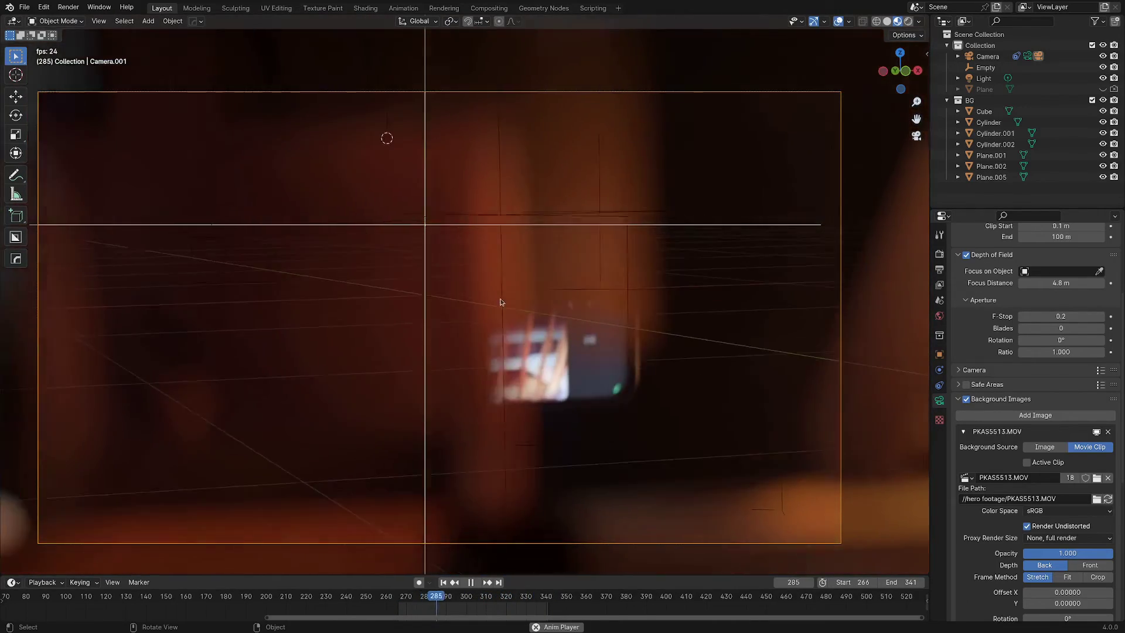
middle_drag(517, 299, 557, 372)
Step: Select the Plane and exclude the BG collection in the Outliner
click(552, 390)
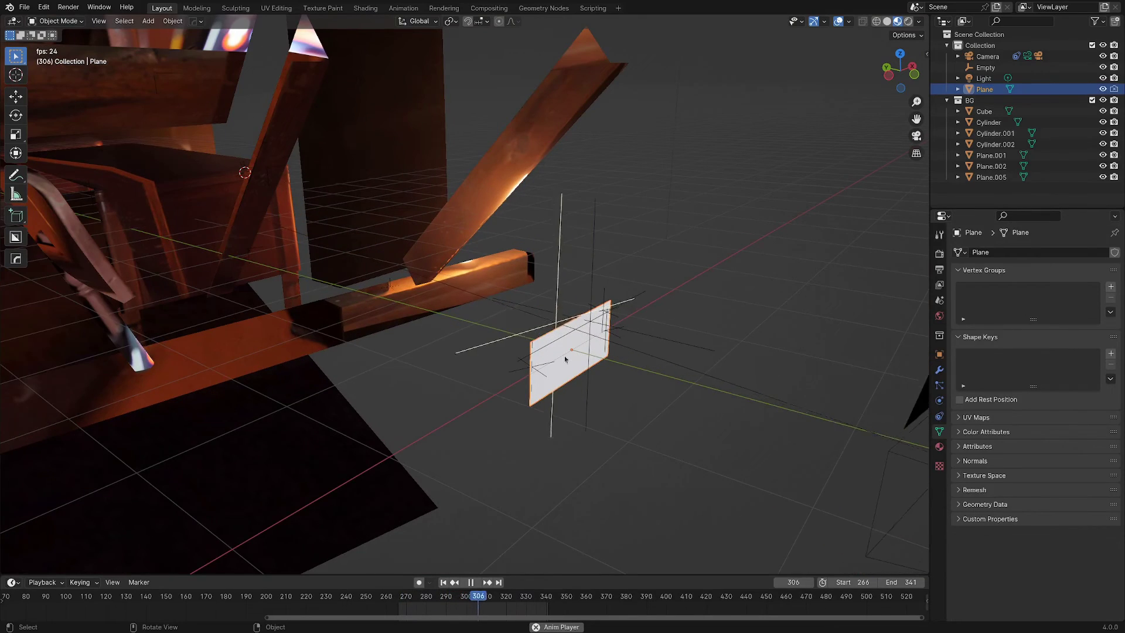
key(KP_0)
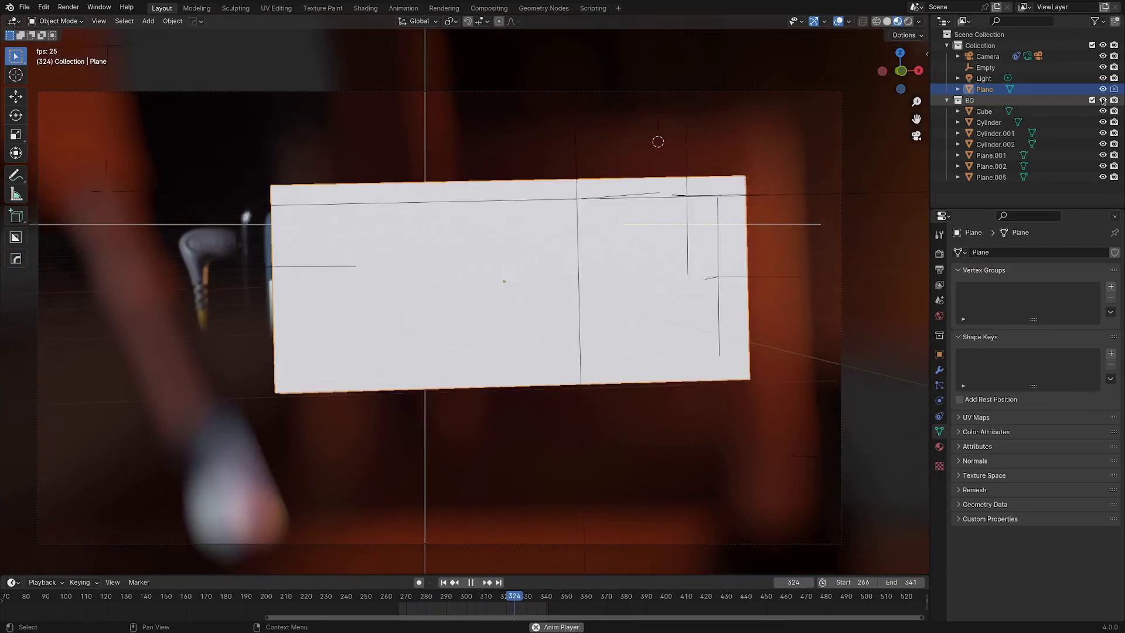
click(1092, 101)
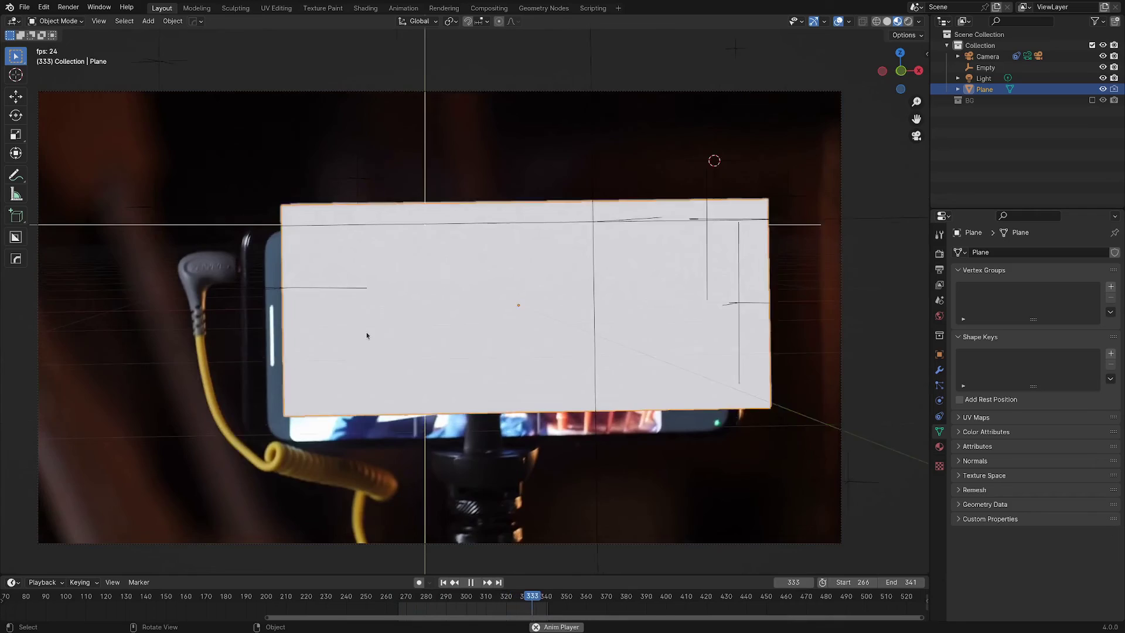
key(KP_0)
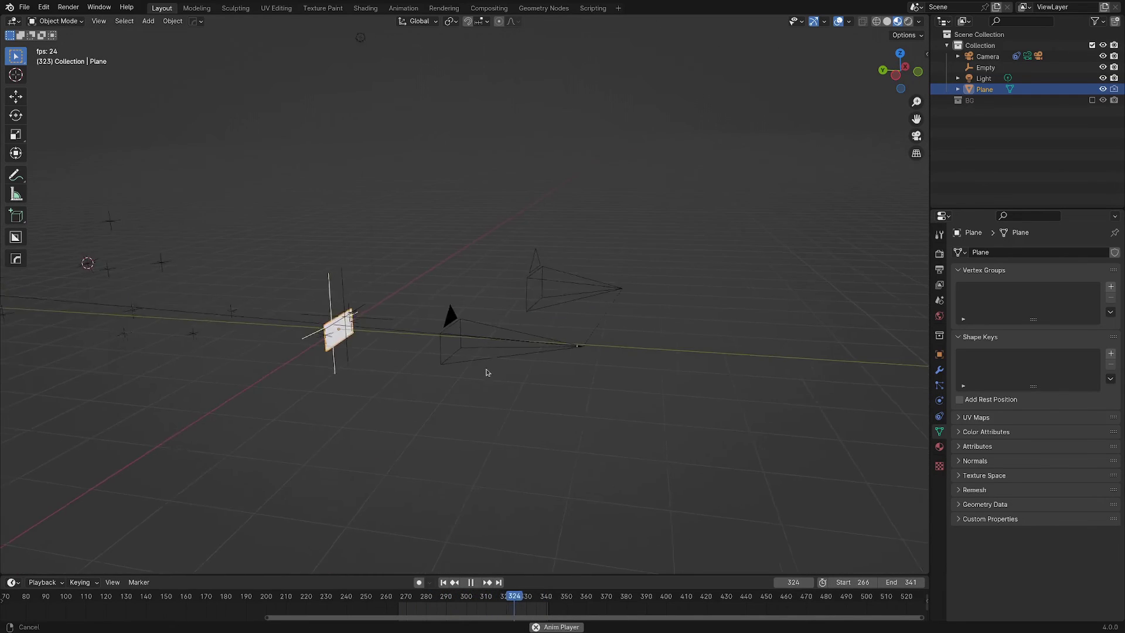
Step: Select Camera.001 and the Empty, then box-select the witness Camera and Camera.001 frustums together
click(556, 339)
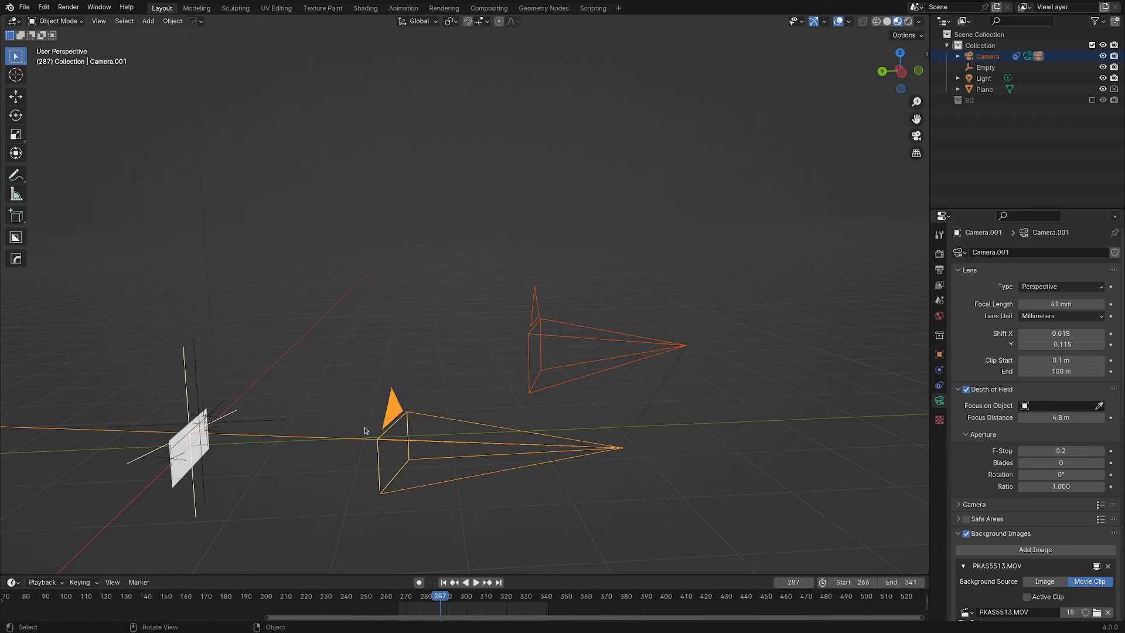
scroll(227, 329, up, 2)
scroll(124, 476, up, 4)
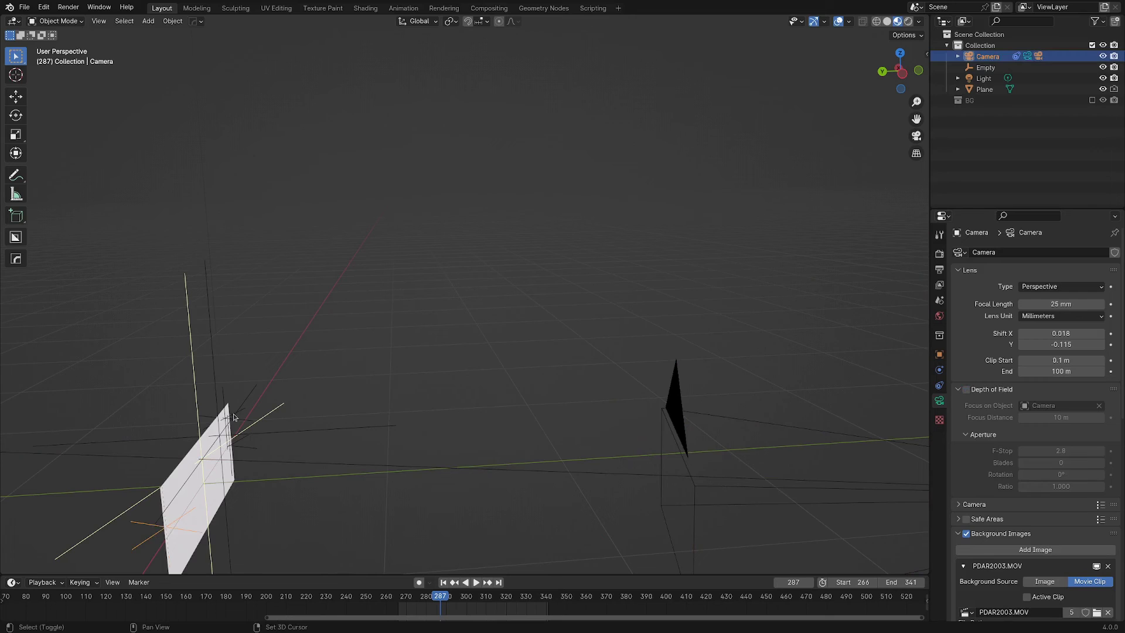
shift+click(234, 414)
scroll(564, 361, down, 5)
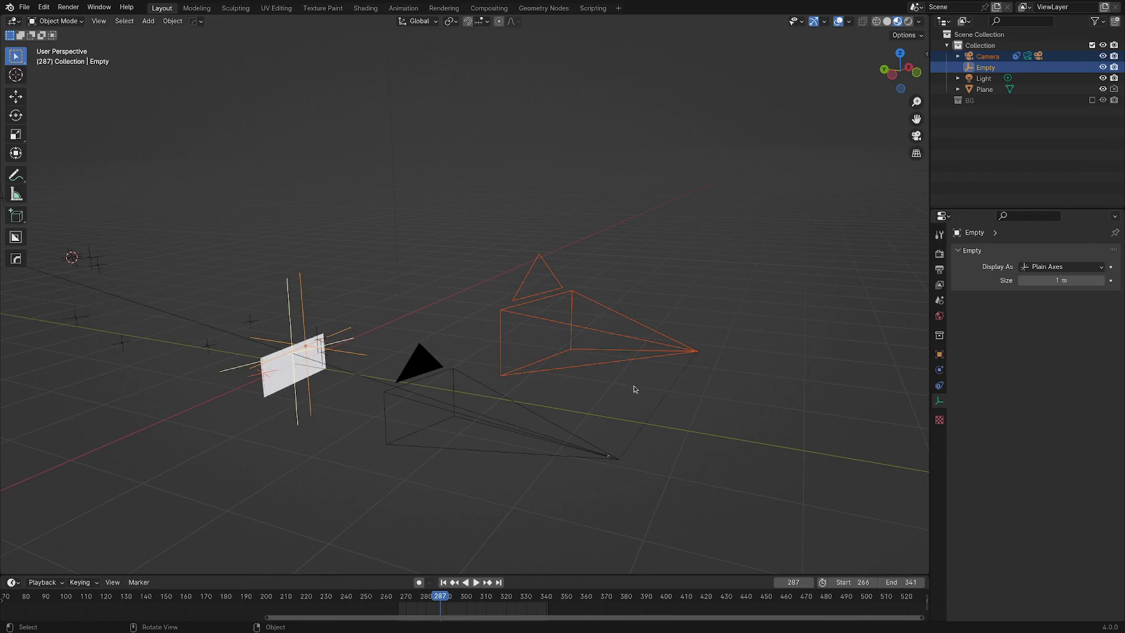
click(565, 433)
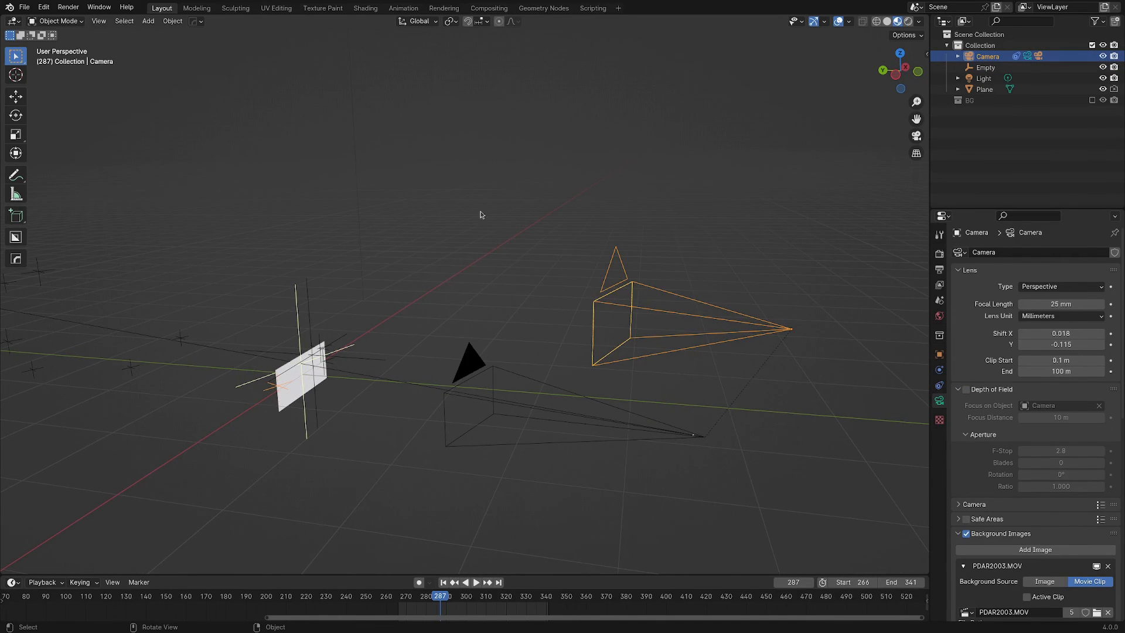
drag(471, 203, 738, 460)
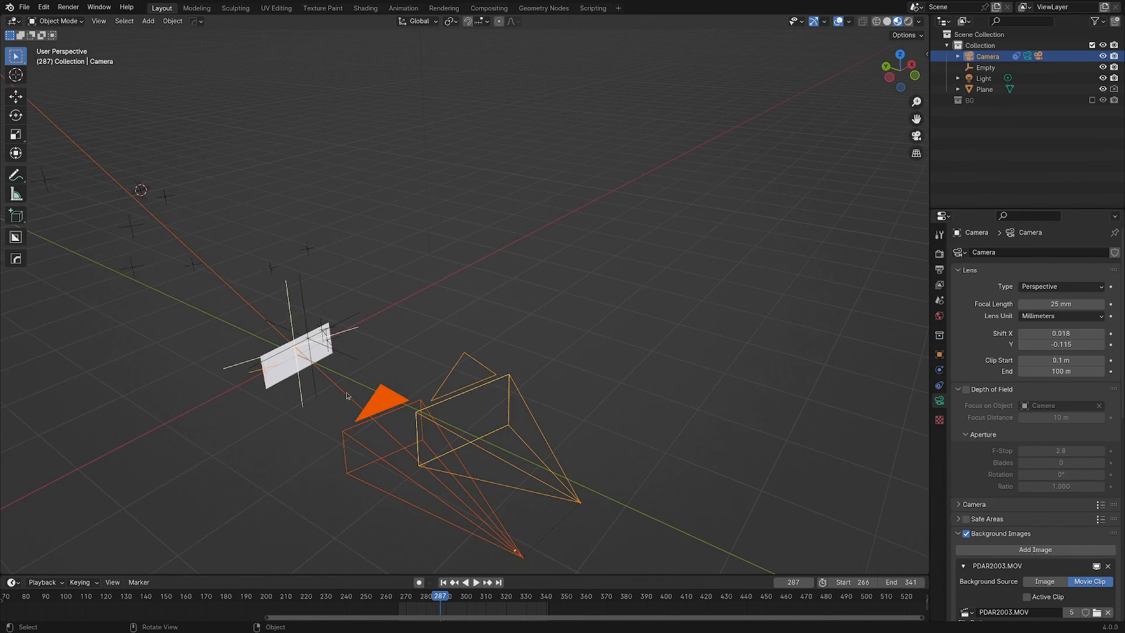